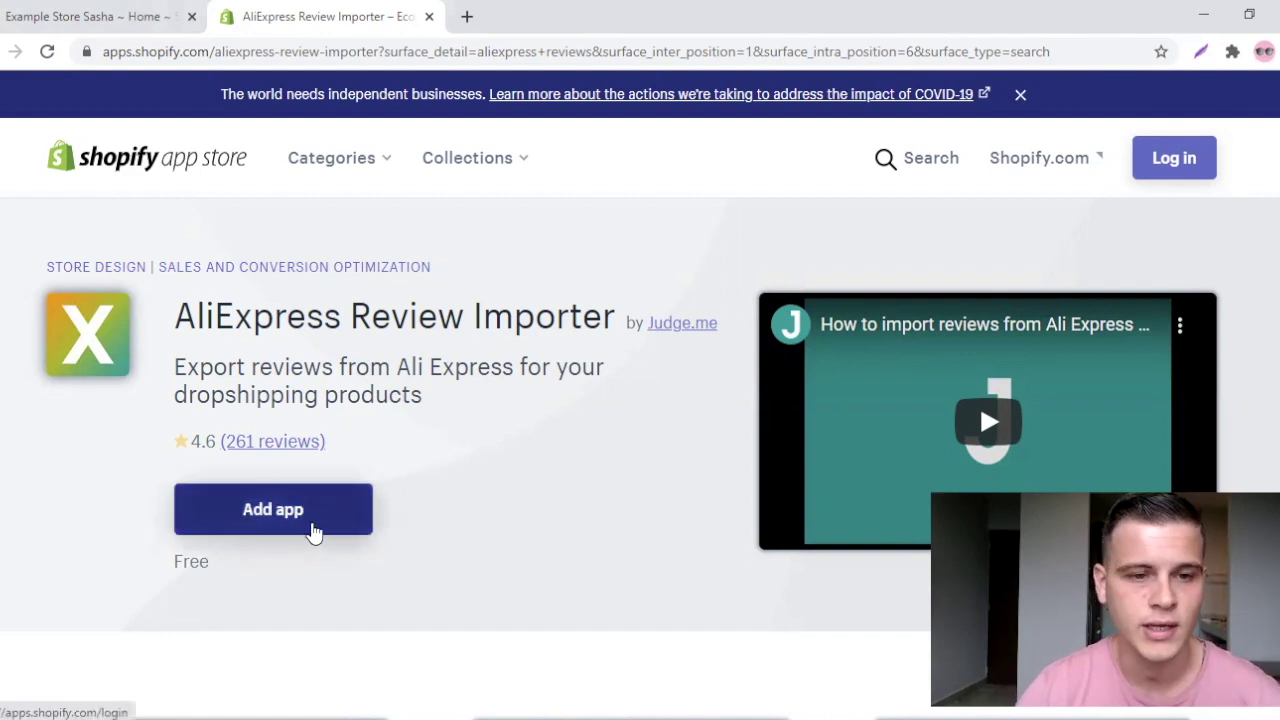
Add the AliExpress Review Importer app to the Shopify store and continue past its introduction.
left_click(313, 532)
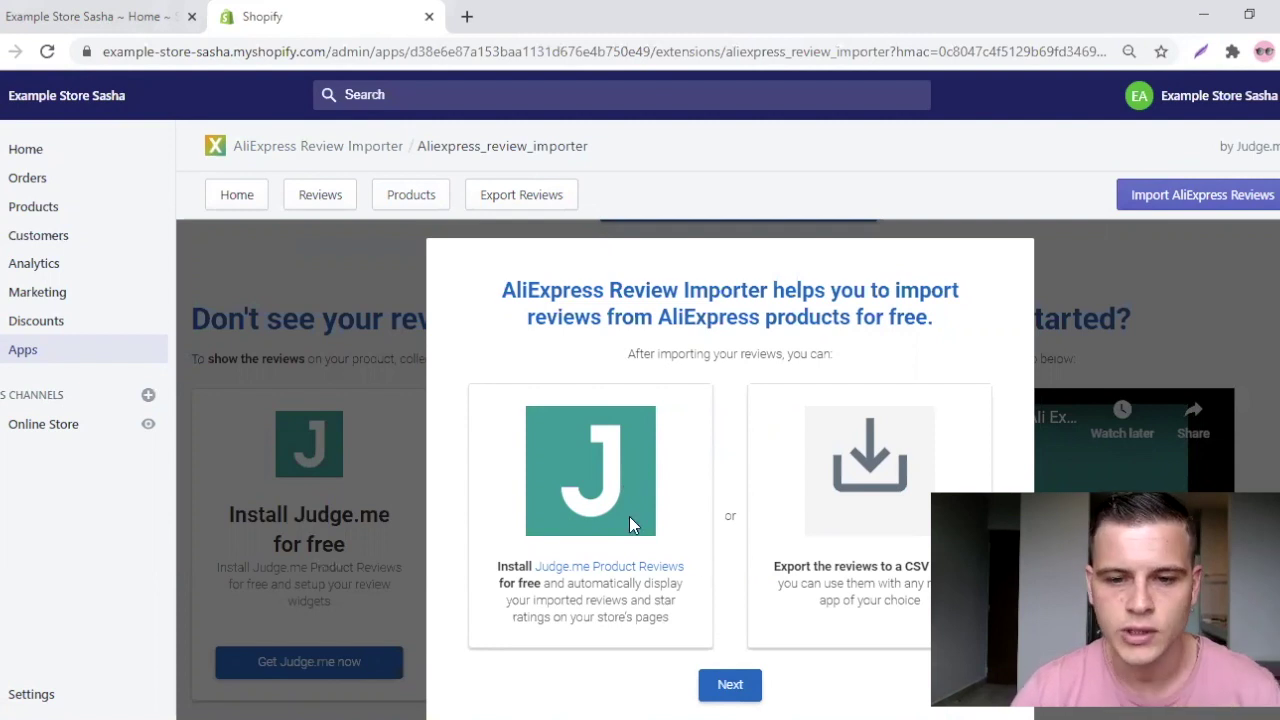
left_click(730, 684)
left_click(716, 686)
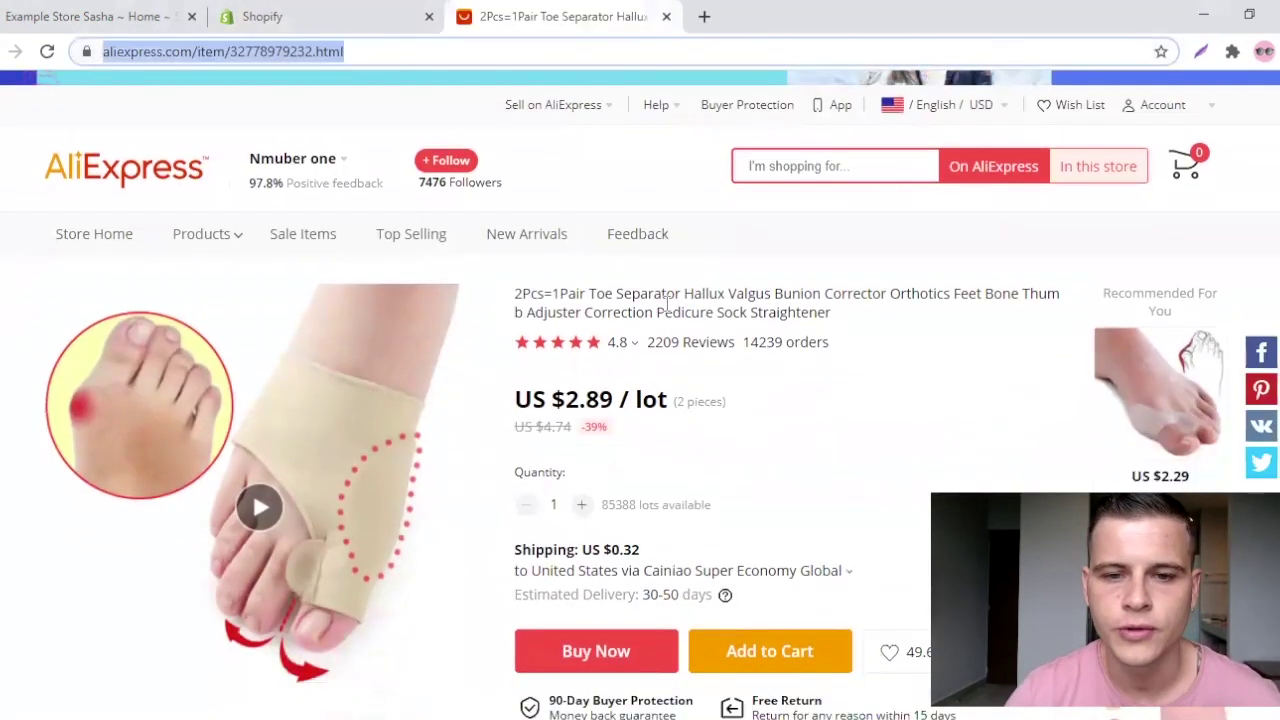
Copy the web address of the toe separator bunion corrector listing on AliExpress.
scroll(683, 318, "up", 2)
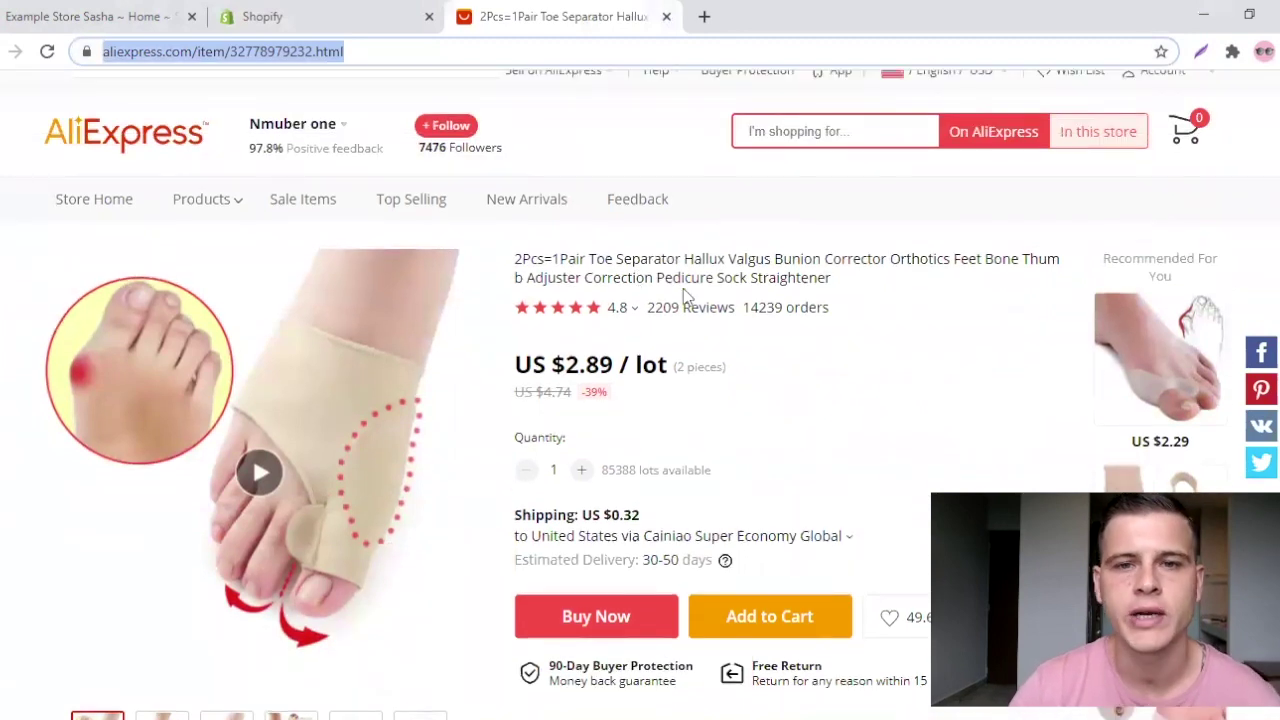
scroll(683, 318, "down", 3)
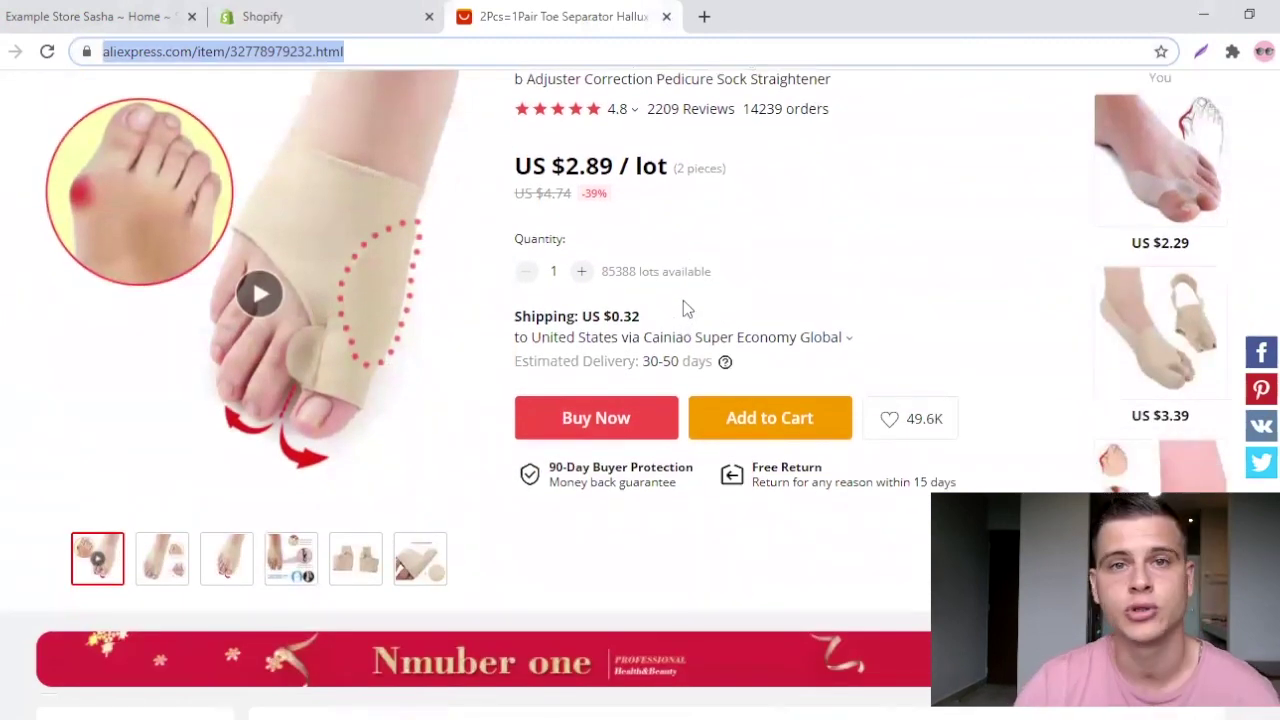
scroll(714, 309, "up", 3)
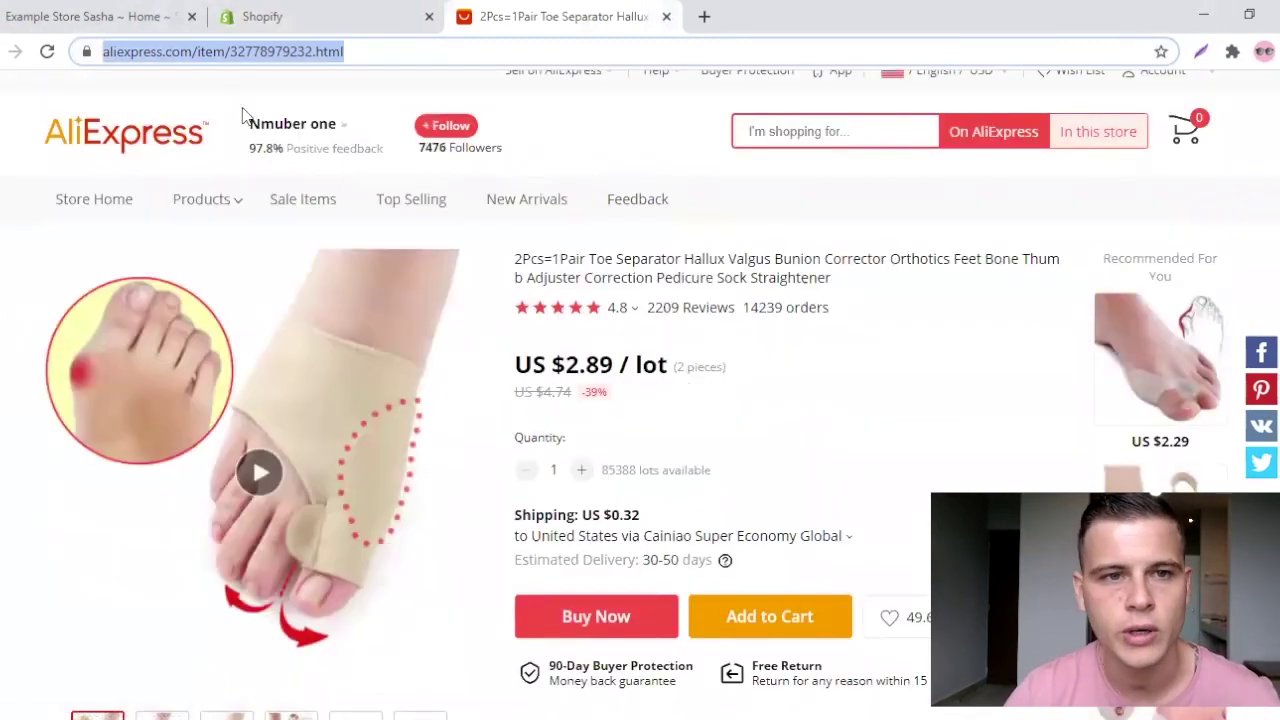
right_click(230, 53)
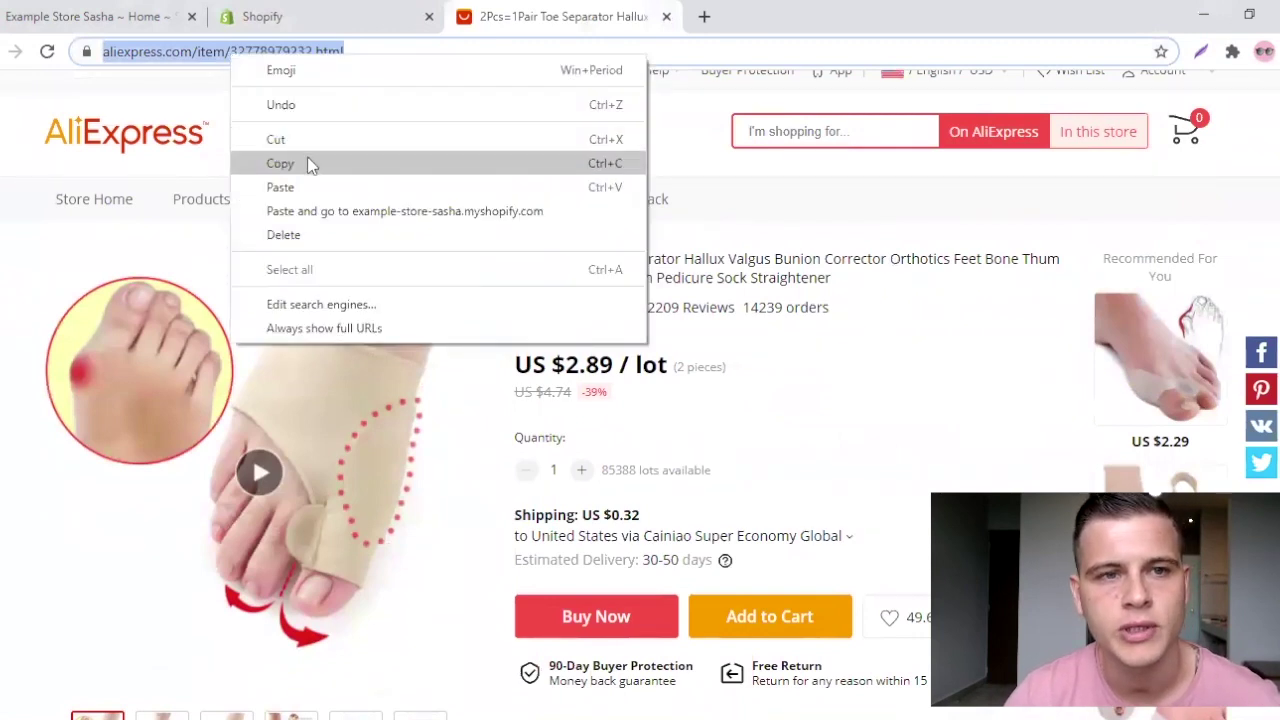
left_click(307, 163)
left_click(300, 16)
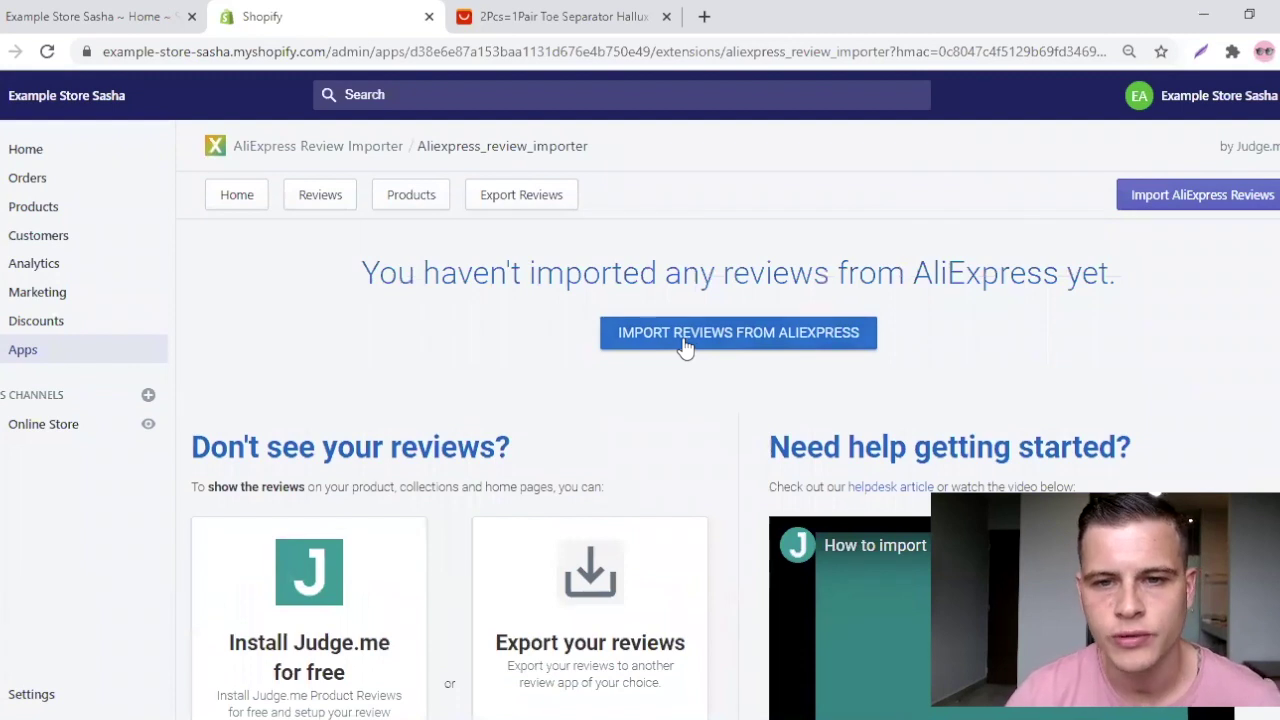
left_click(685, 340)
right_click(752, 328)
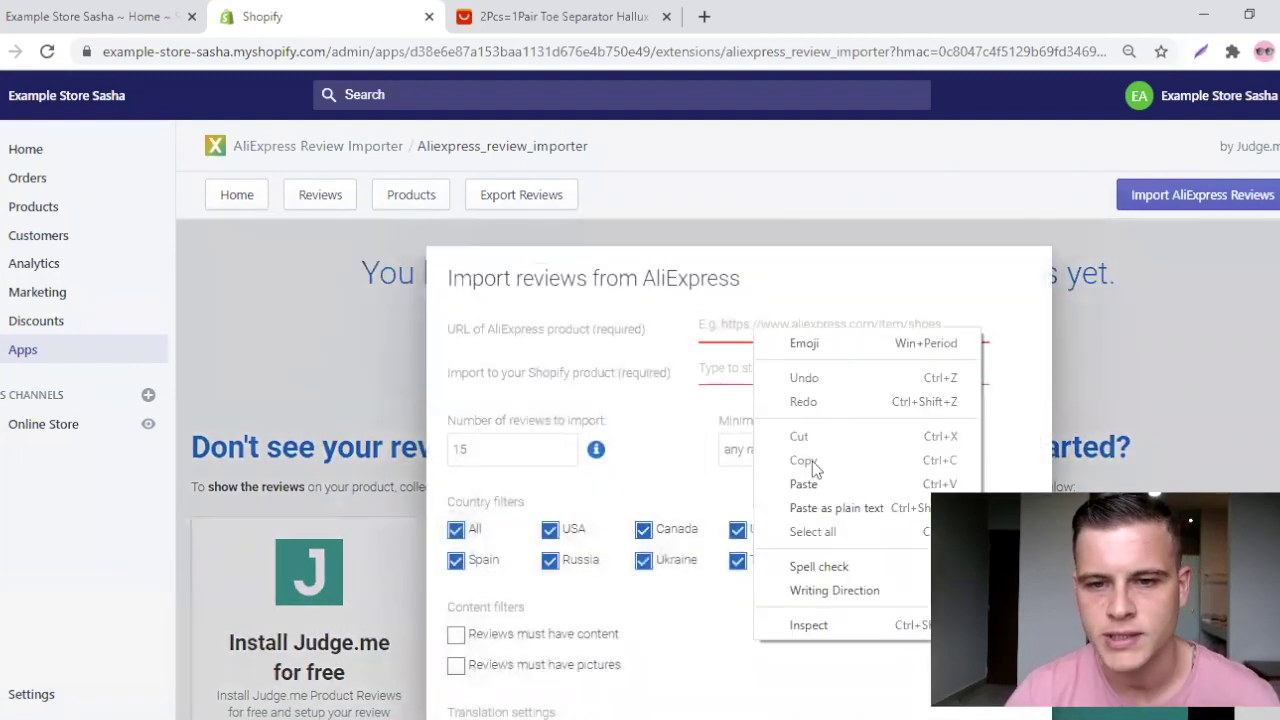
left_click(810, 483)
Search the store's products for "2pc" and choose 2pcs Bunion Corrector as the import's destination product.
left_click(722, 370)
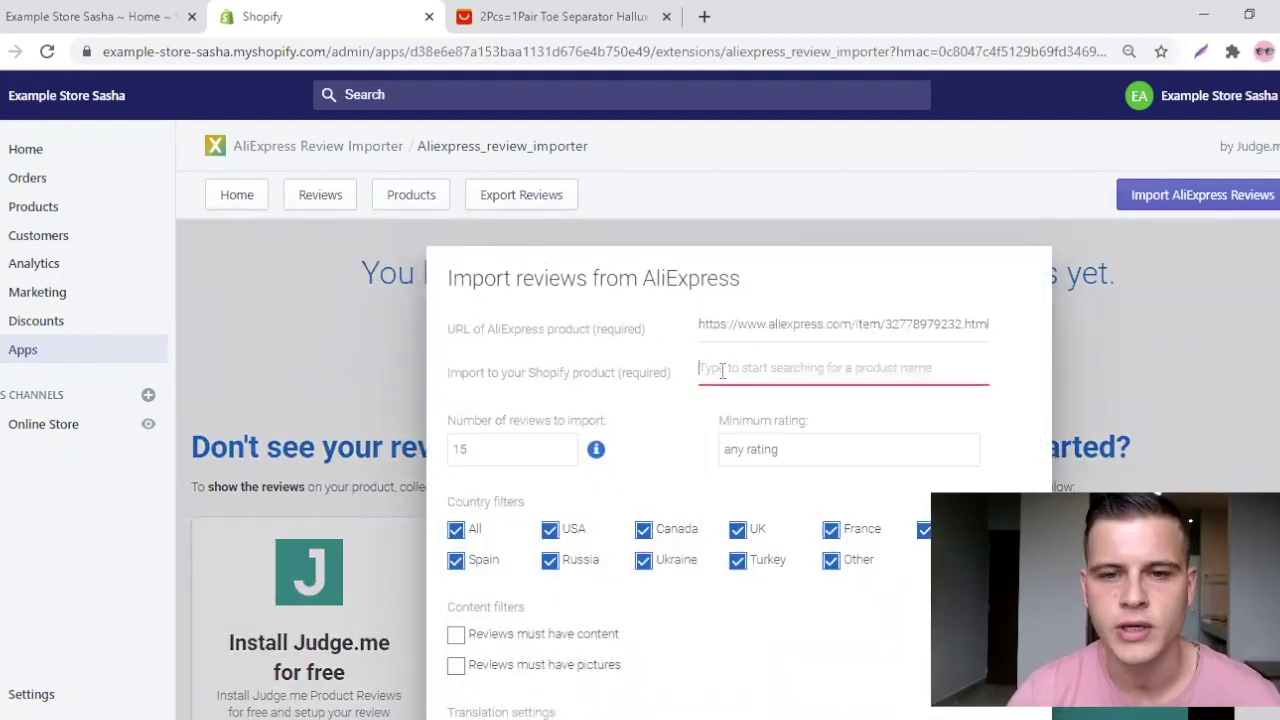
type("bo")
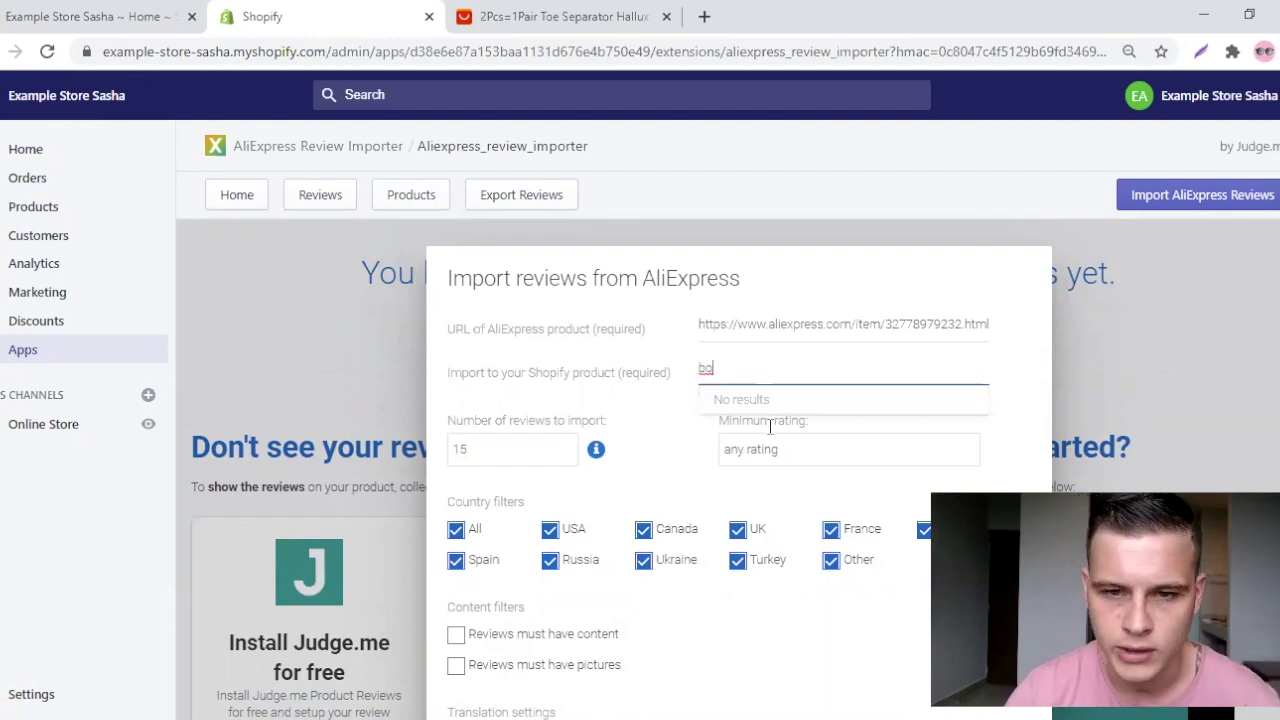
key("BackSpace")
key("BackSpace")
type("2pc")
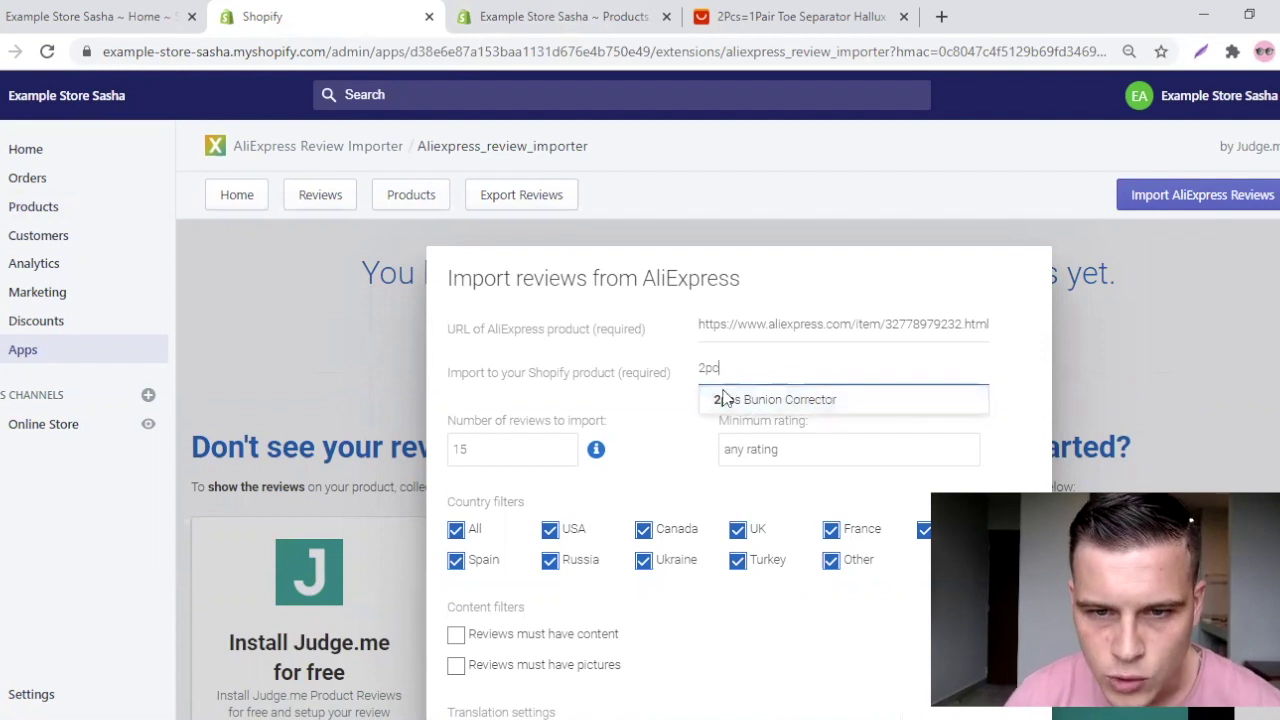
left_click(722, 399)
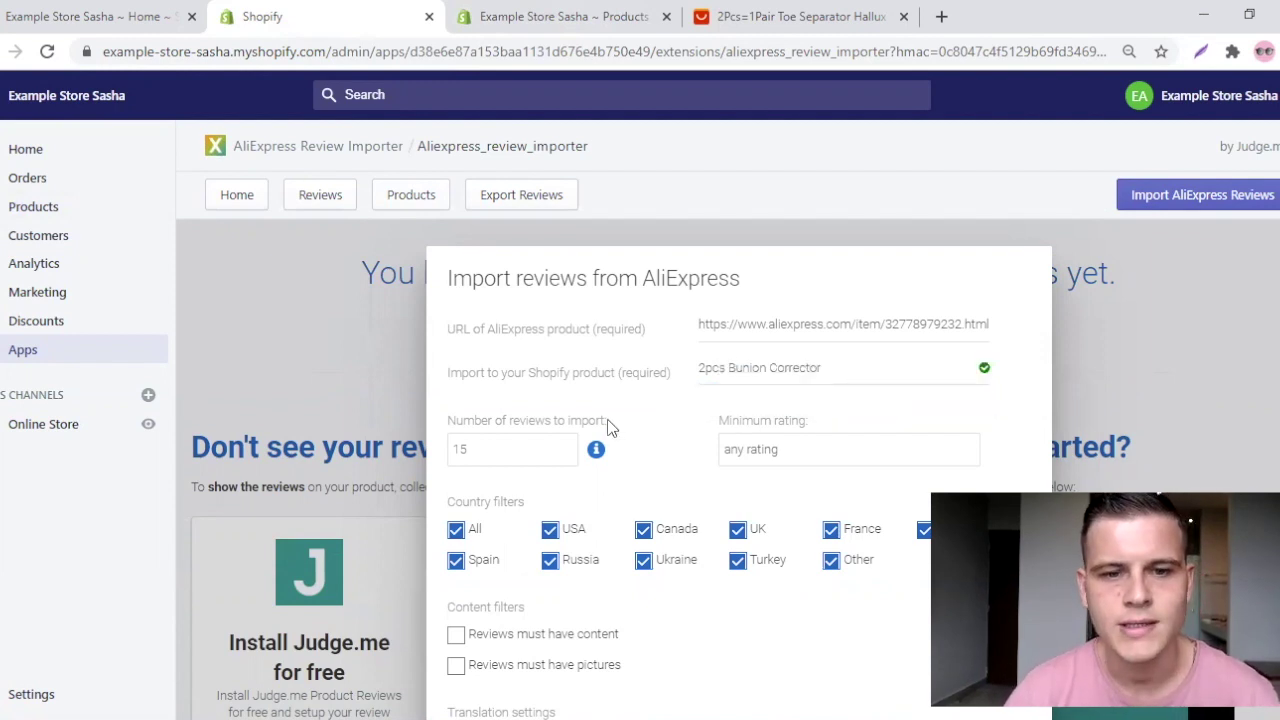
Set the number of reviews to import to 50 and the minimum rating to 4 stars or more.
scroll(606, 425, "down", 1)
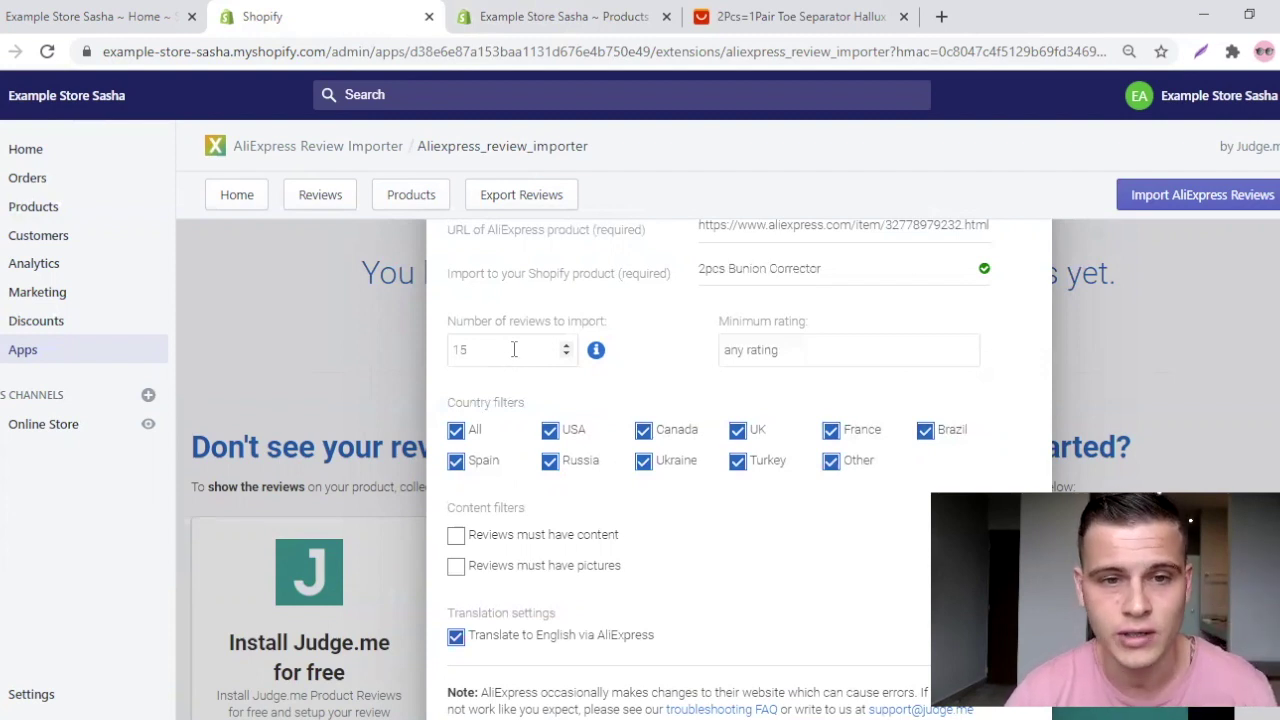
left_click(506, 350)
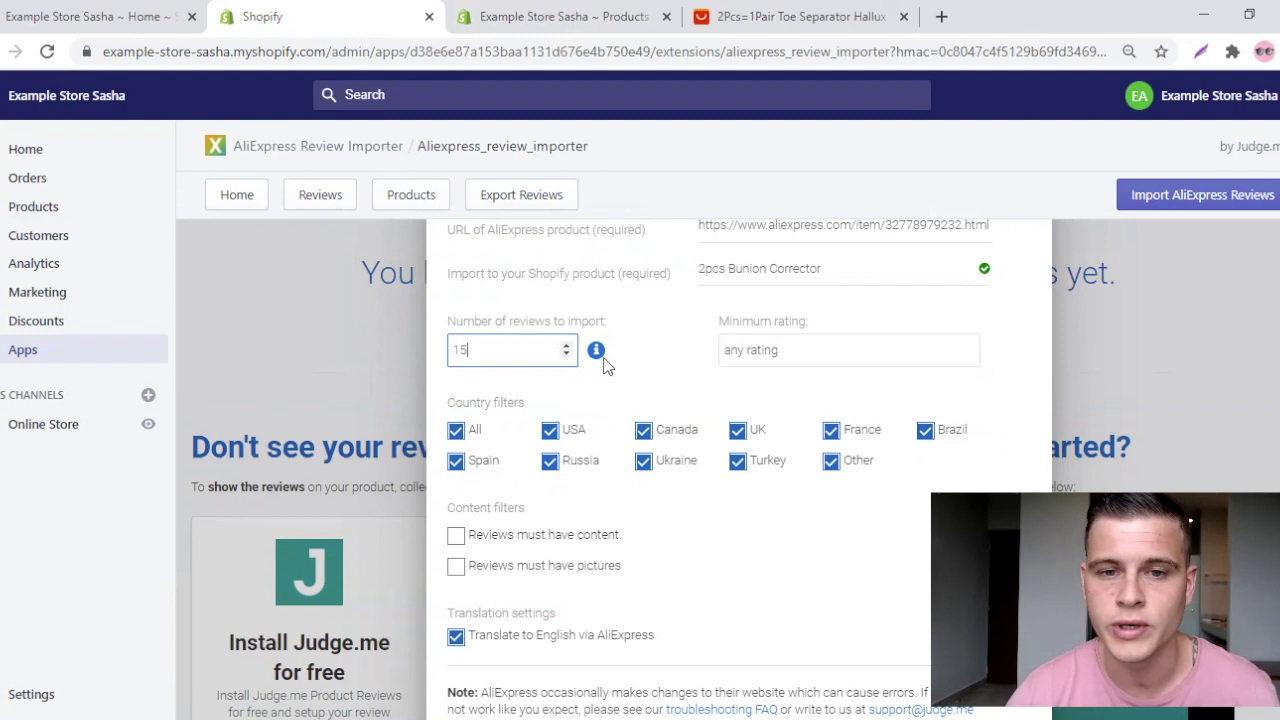
left_click_drag(500, 358, 446, 366)
type("50")
left_click(780, 351)
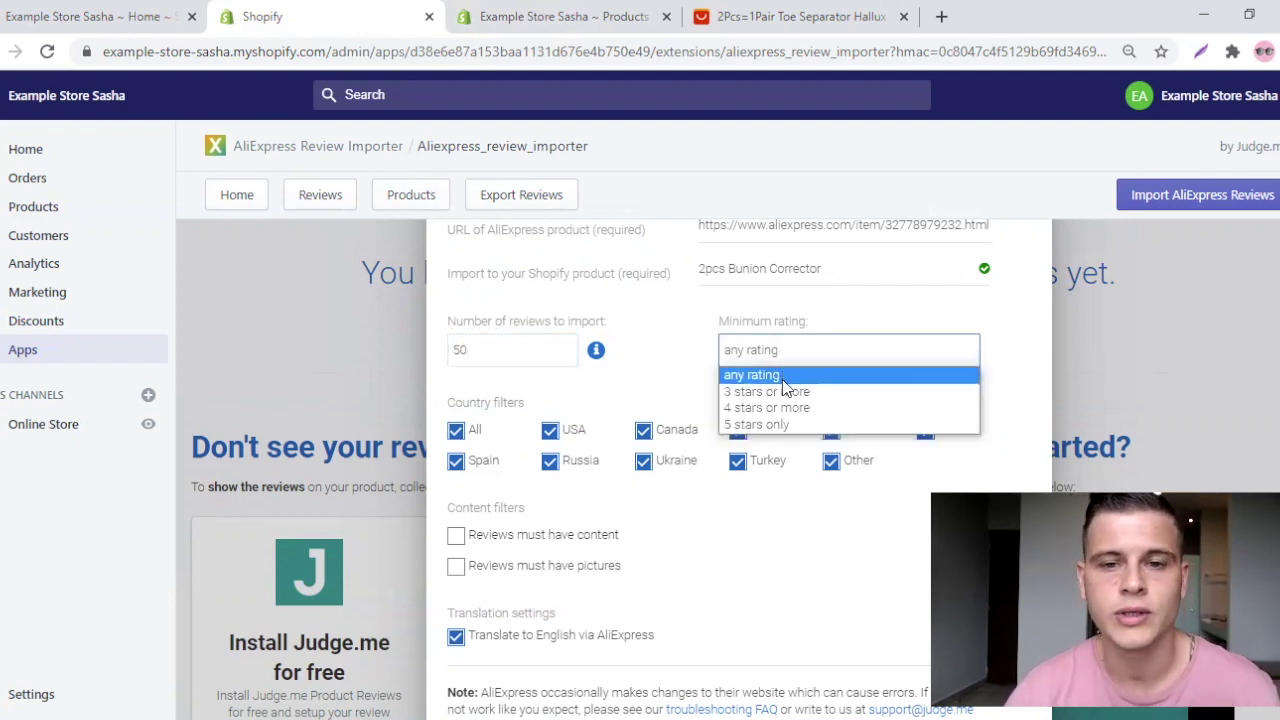
left_click(772, 409)
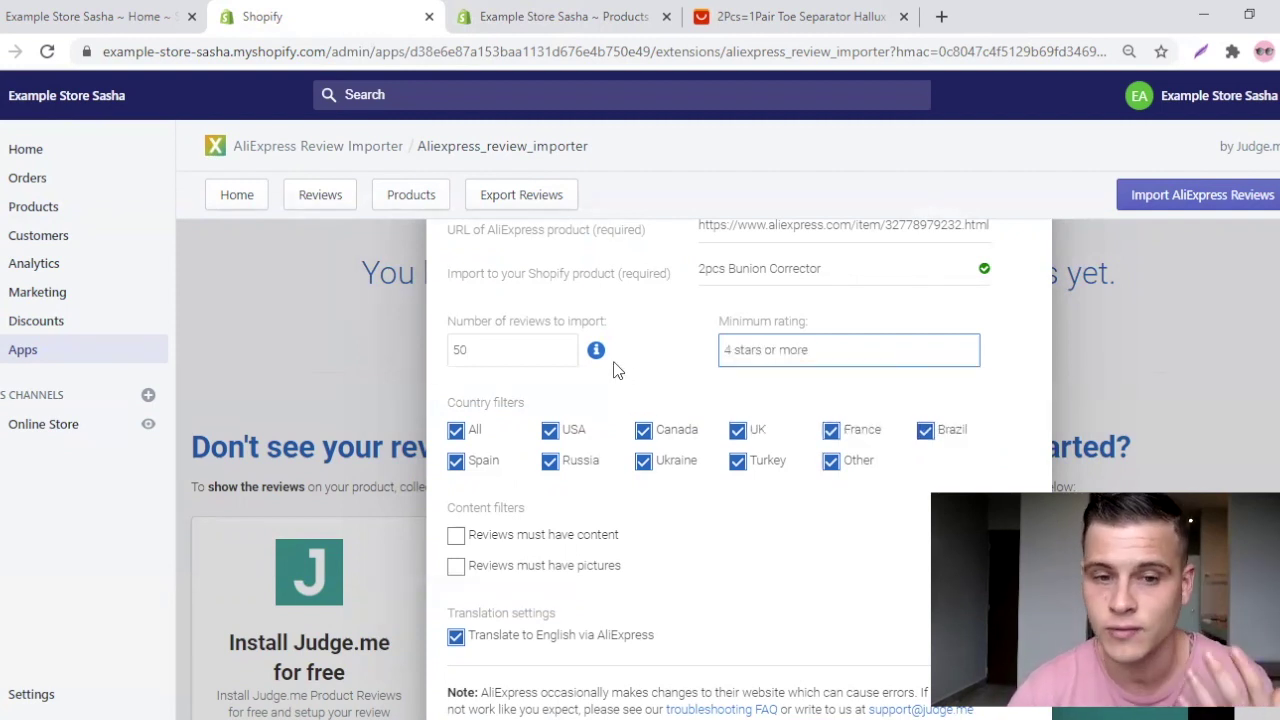
Compare the AliExpress listing with the store's 2pcs Bunion Corrector product page, and return to the import form.
scroll(600, 380, "down", 1)
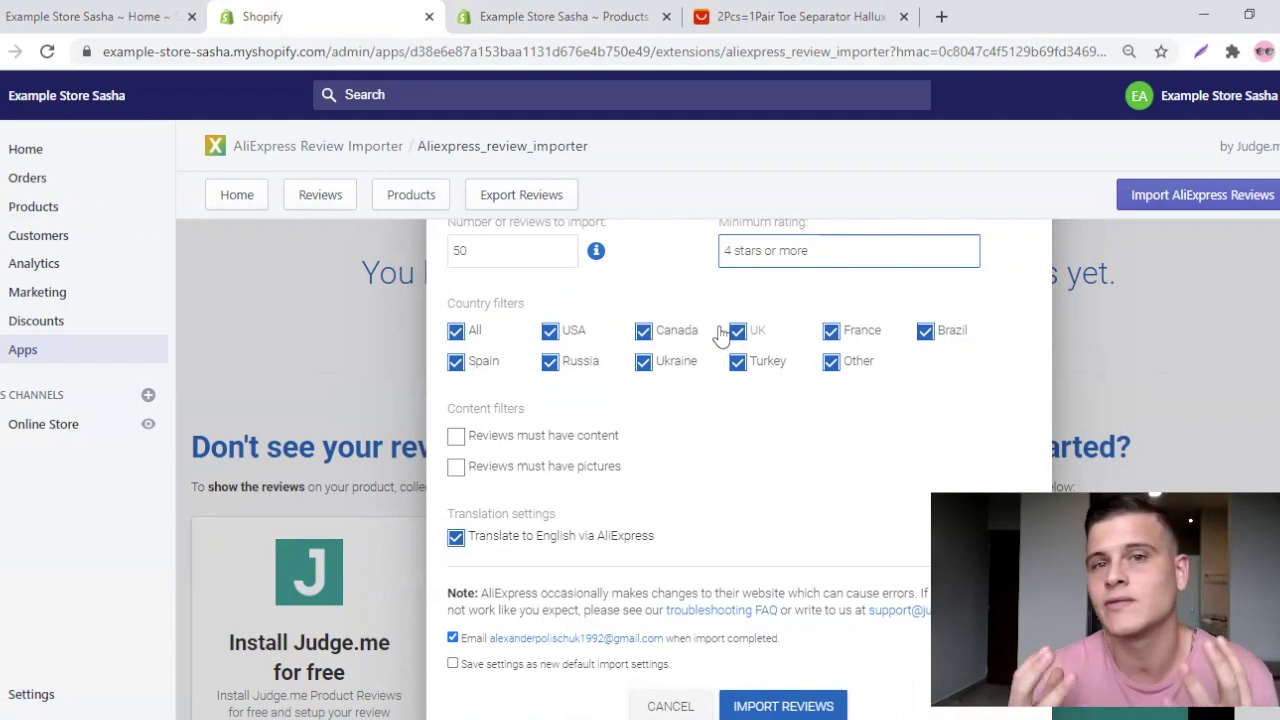
left_click(790, 16)
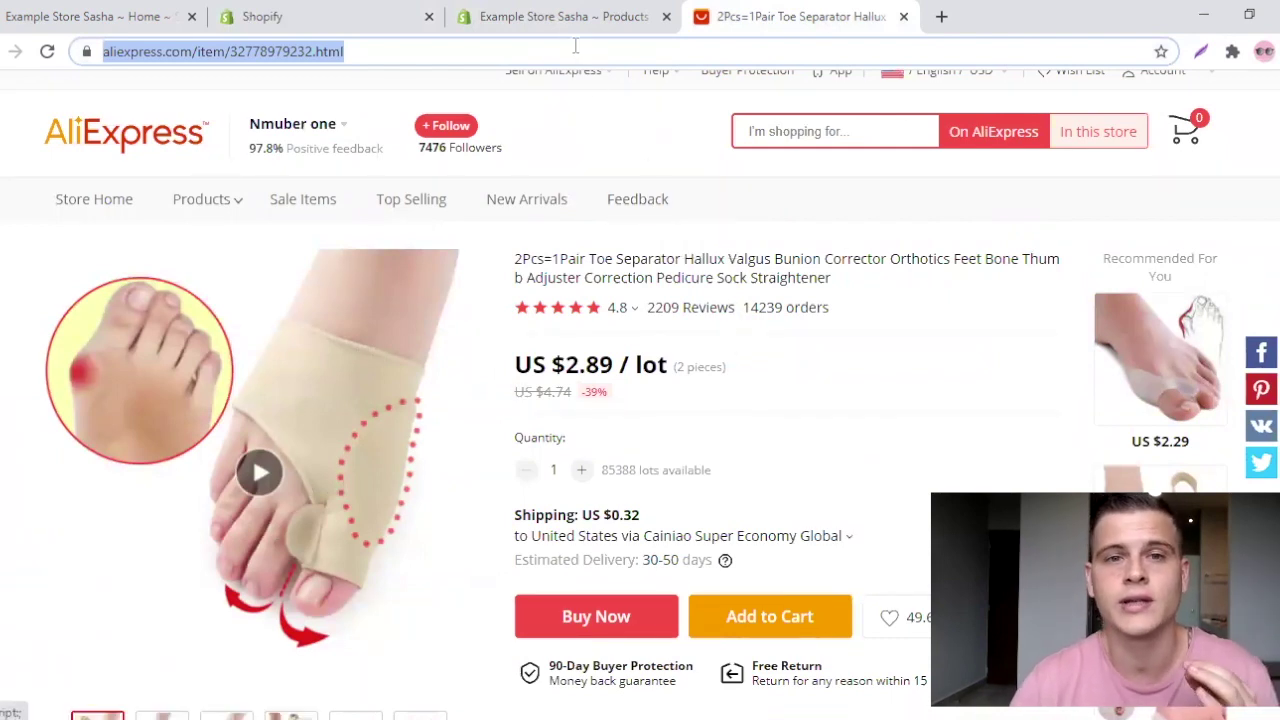
left_click(560, 18)
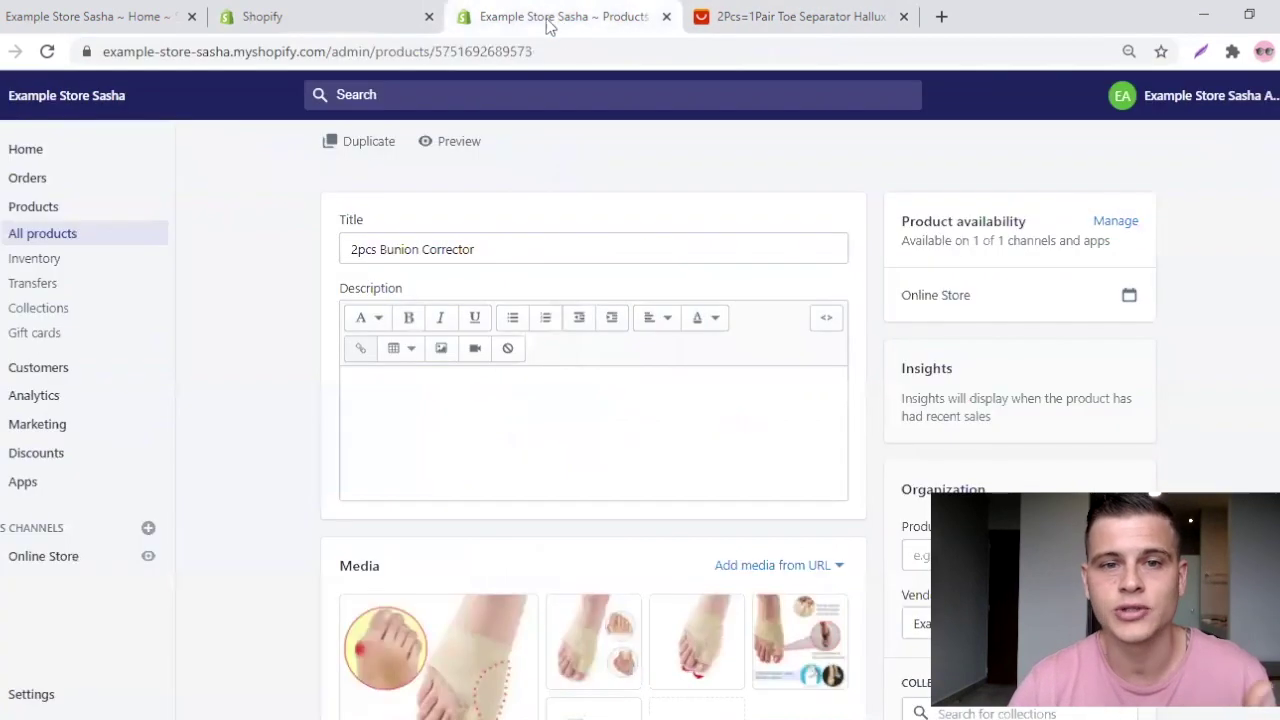
left_click(343, 18)
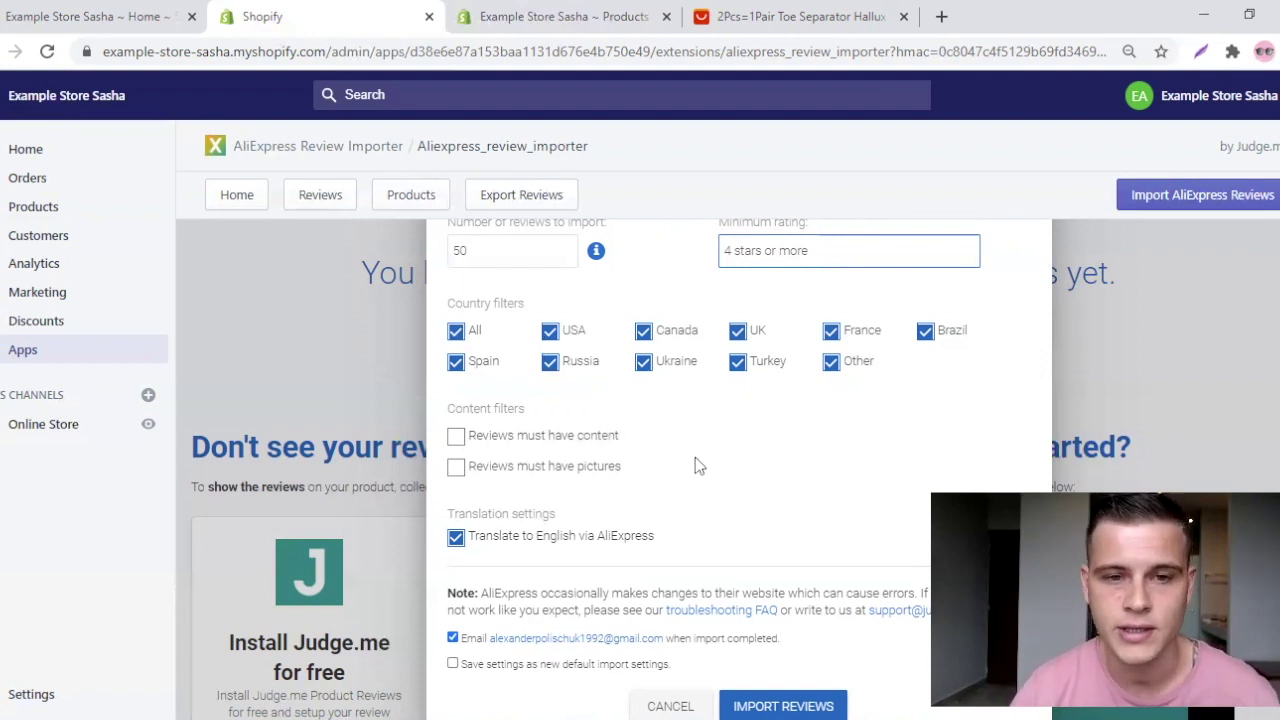
Require reviews to have pictures and turn off the email notification for the completed import.
left_click(455, 476)
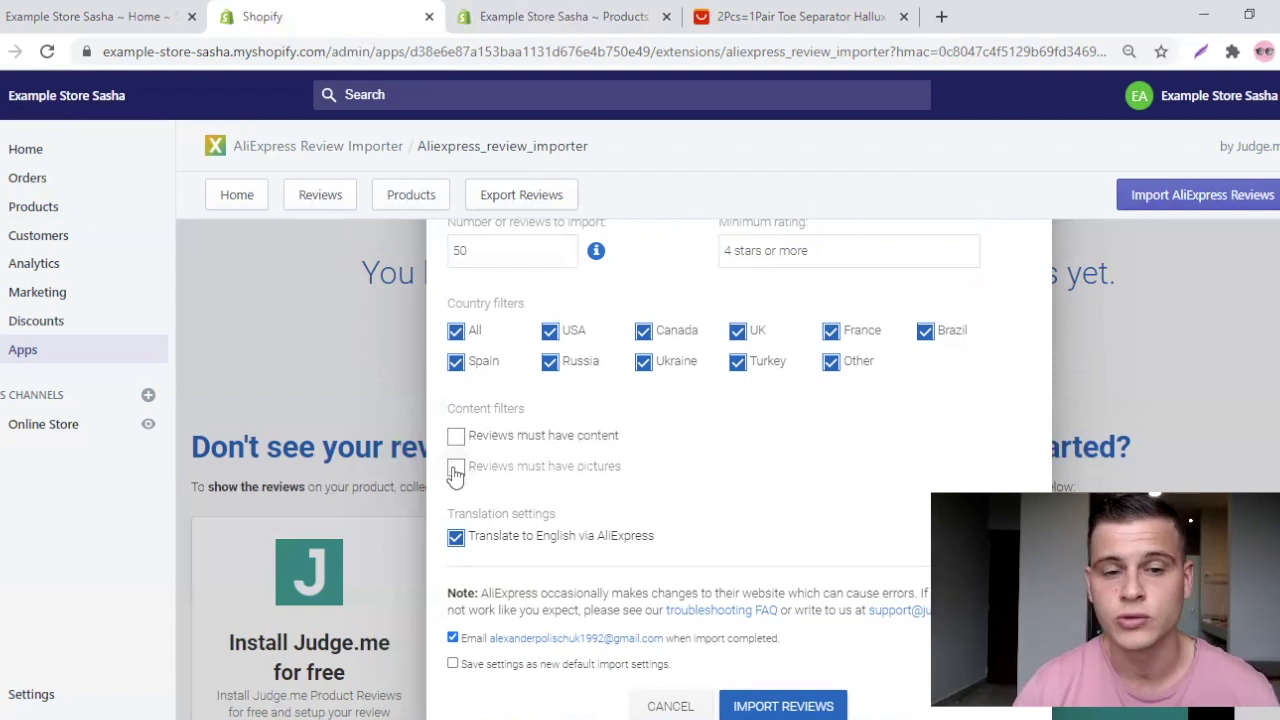
left_click(455, 476)
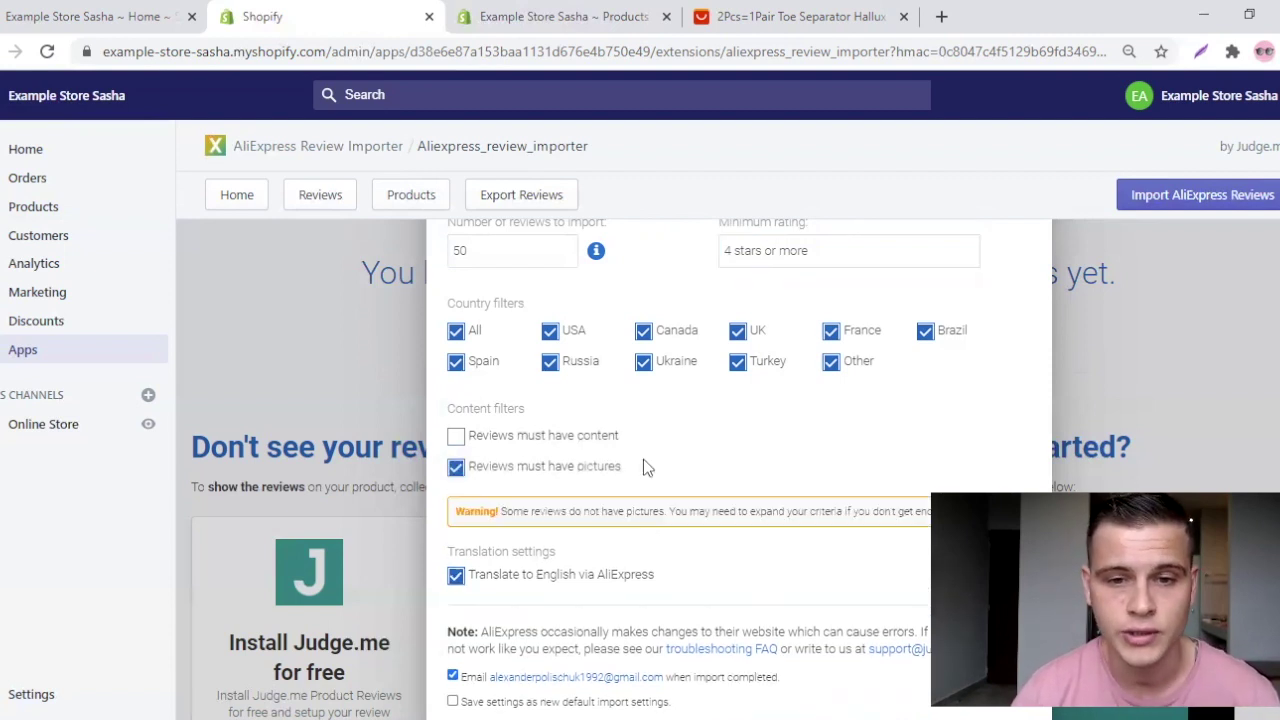
scroll(645, 465, "down", 1)
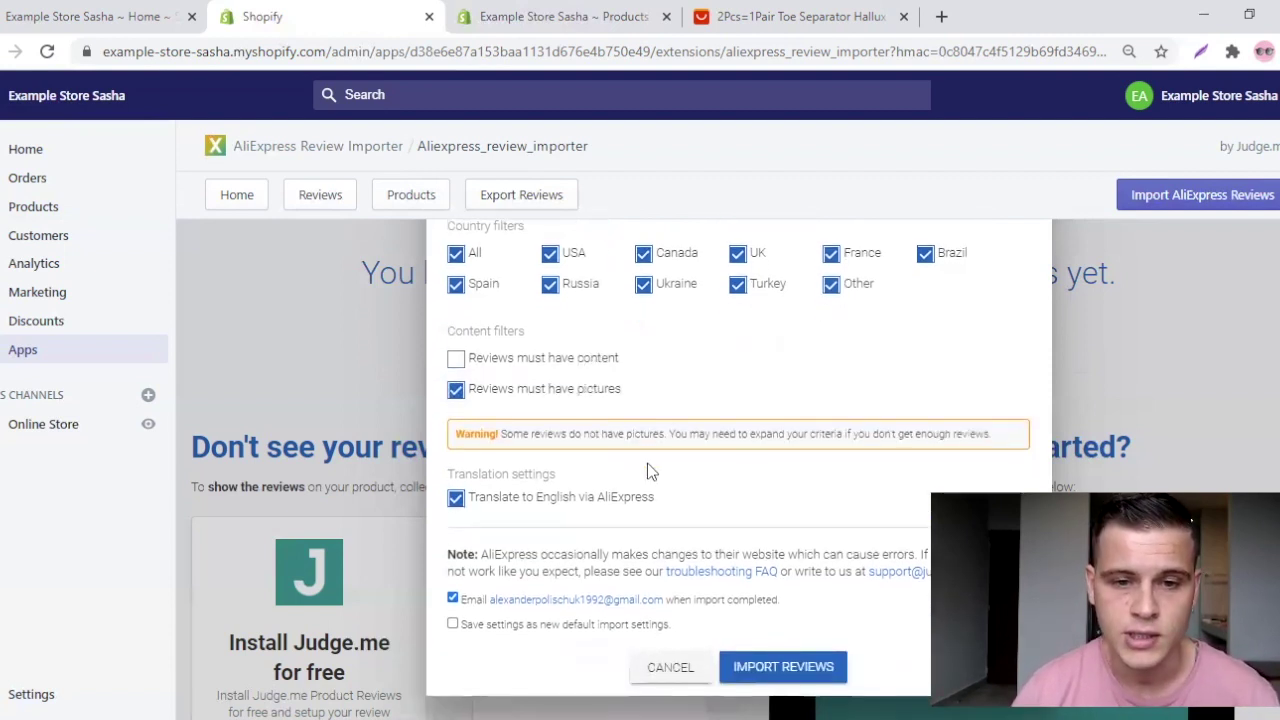
left_click(453, 599)
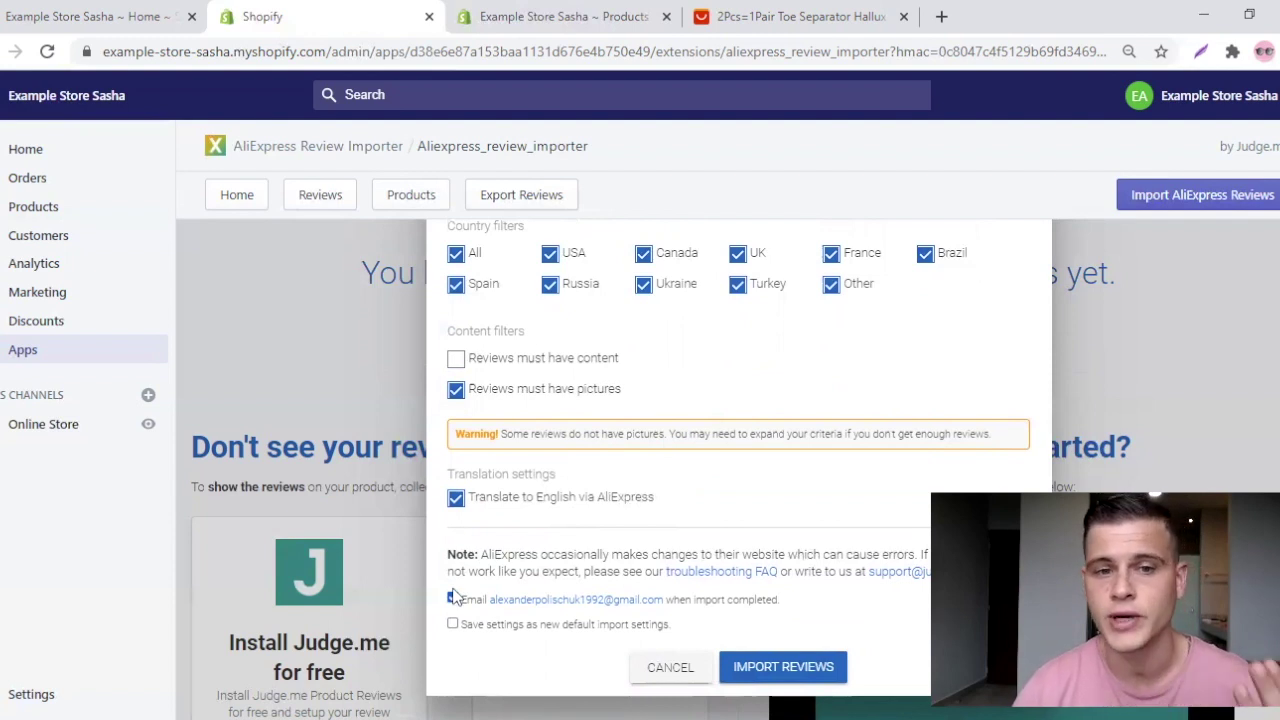
left_click(453, 598)
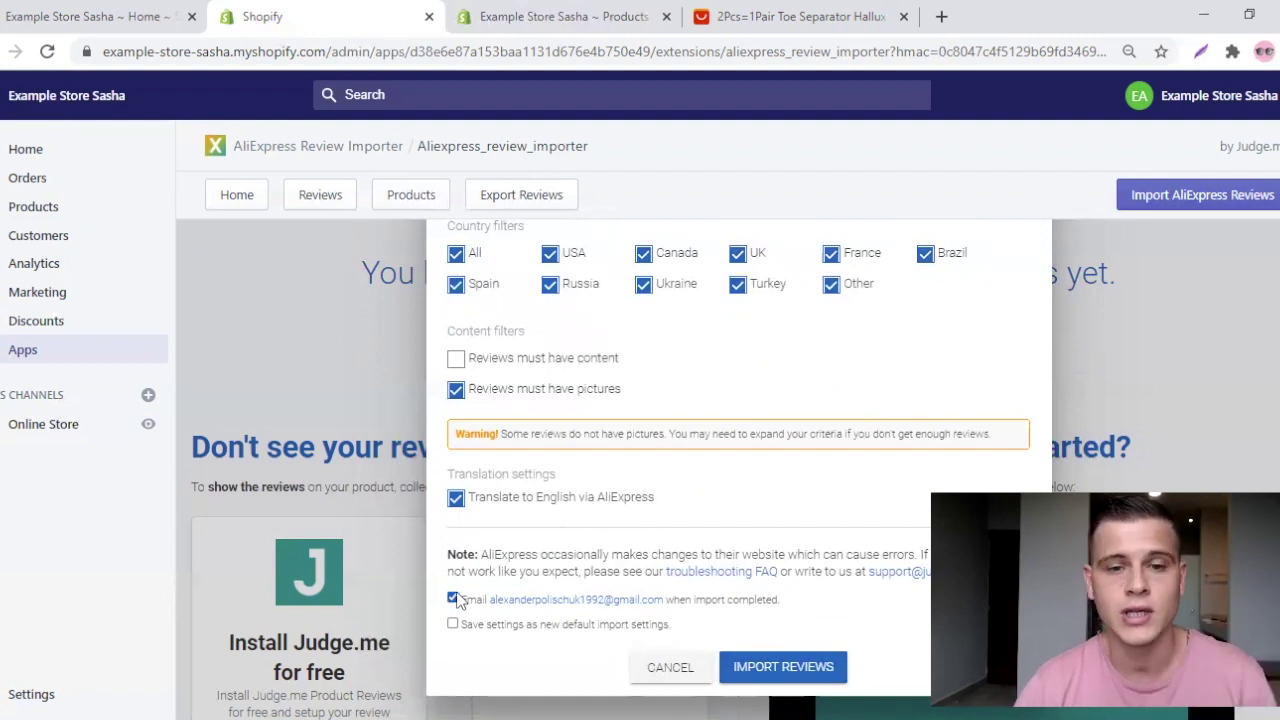
left_click(453, 598)
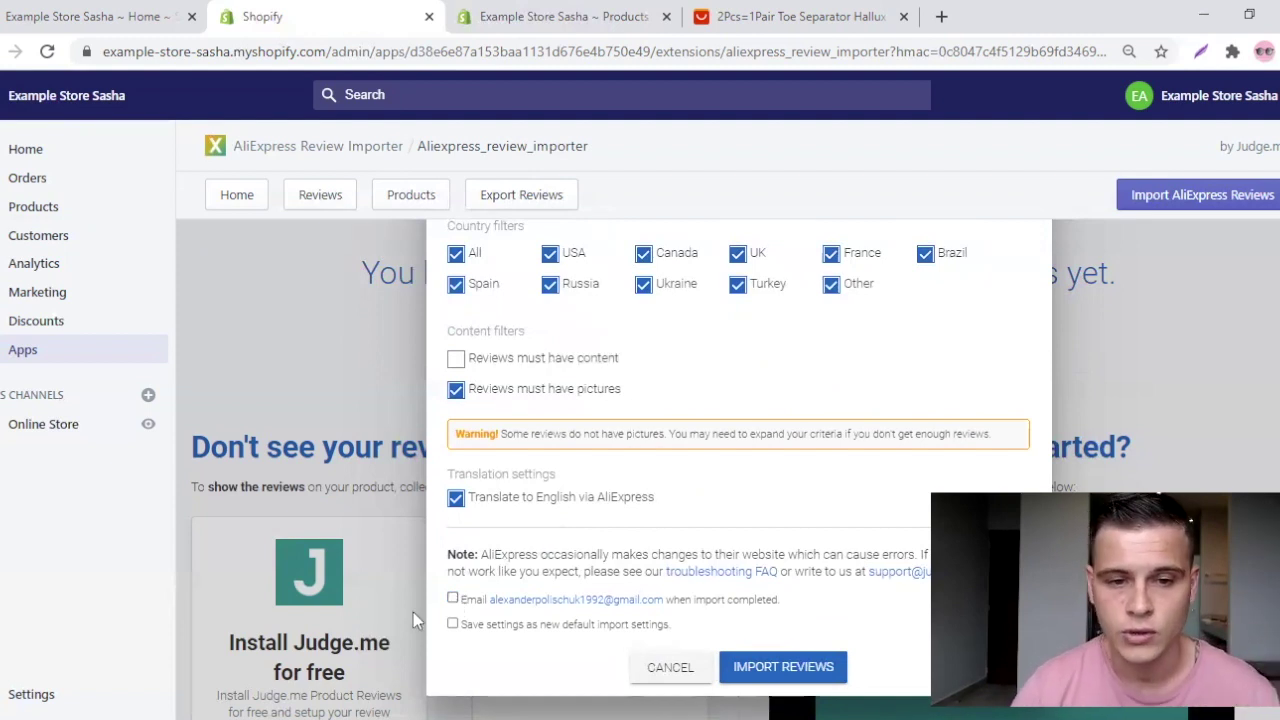
Run the review import, return to the dashboard and open the list of imported reviews.
left_click(810, 672)
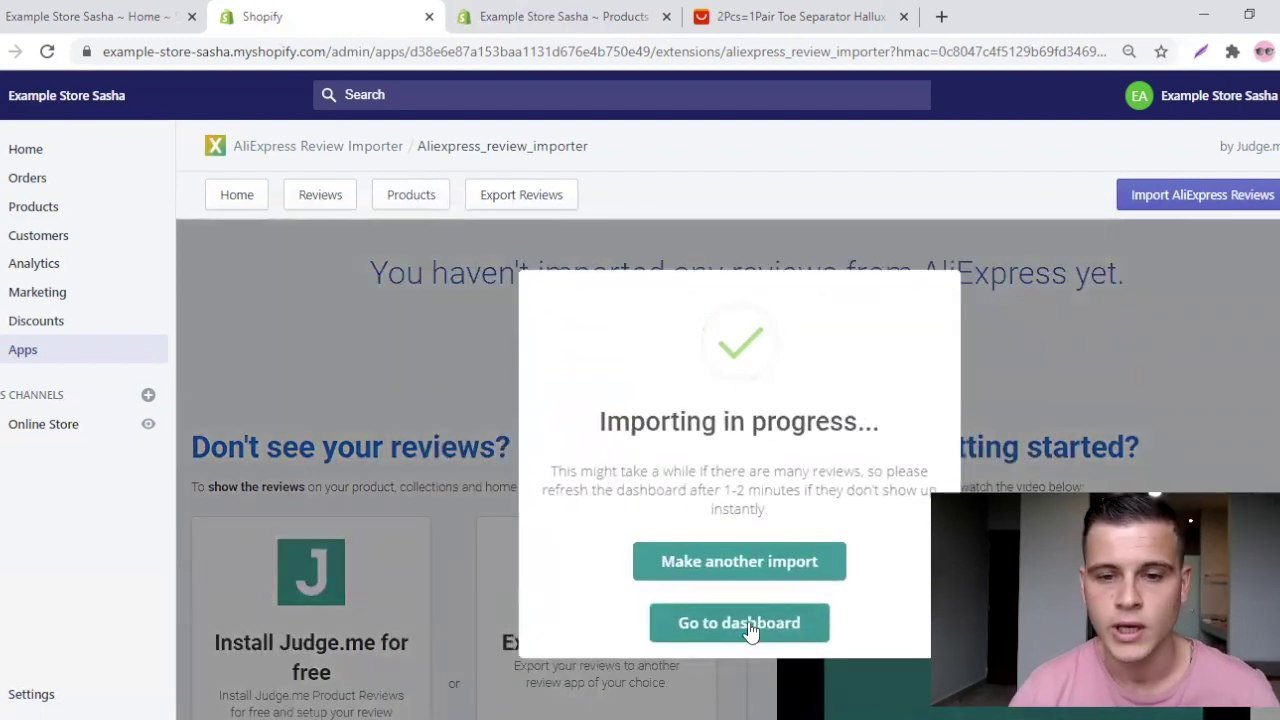
left_click(745, 630)
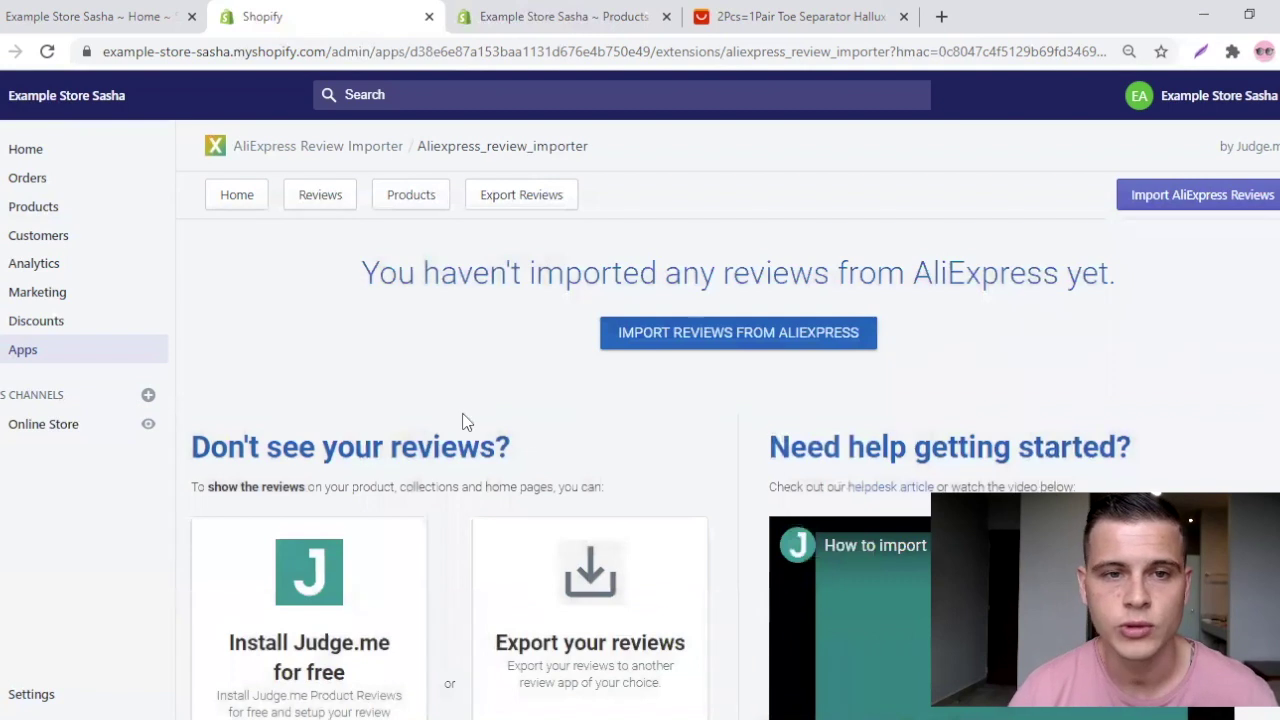
left_click(325, 203)
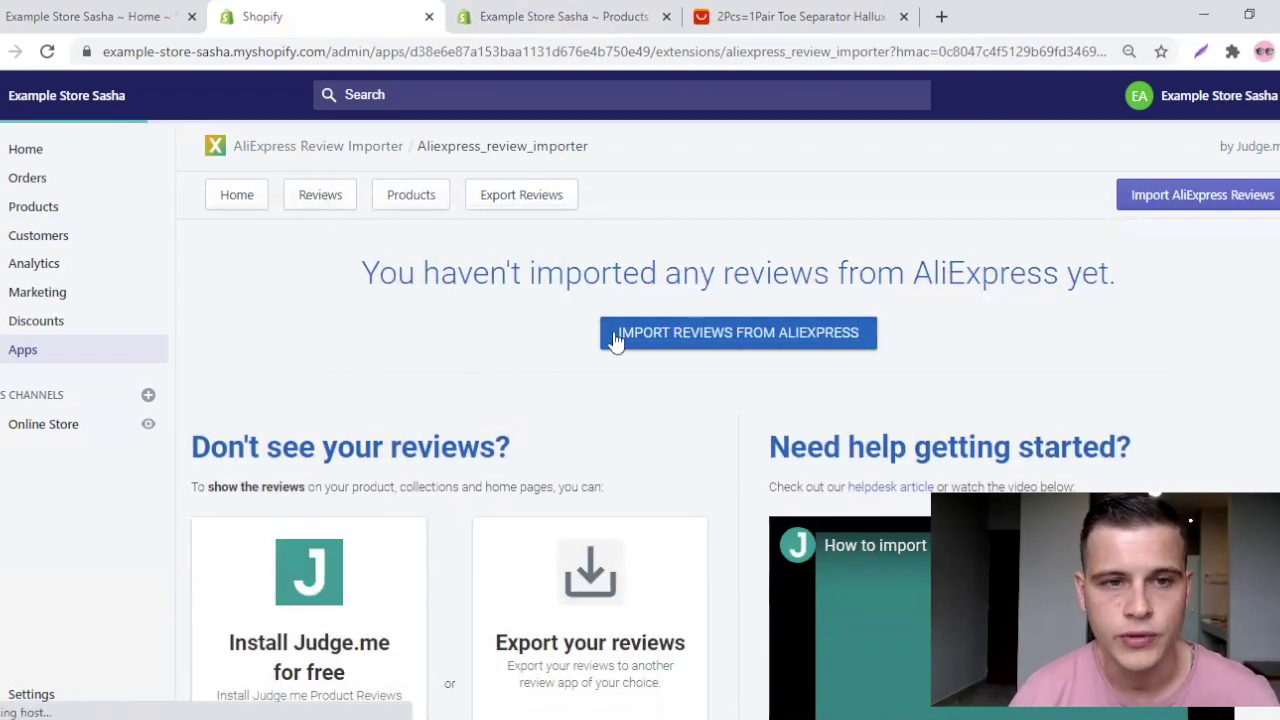
Reload the reviews page and examine the ratings, texts and photos of the reviews imported for 2pcs Bunion Corrector.
scroll(616, 330, "down", 12)
scroll(616, 322, "down", 15)
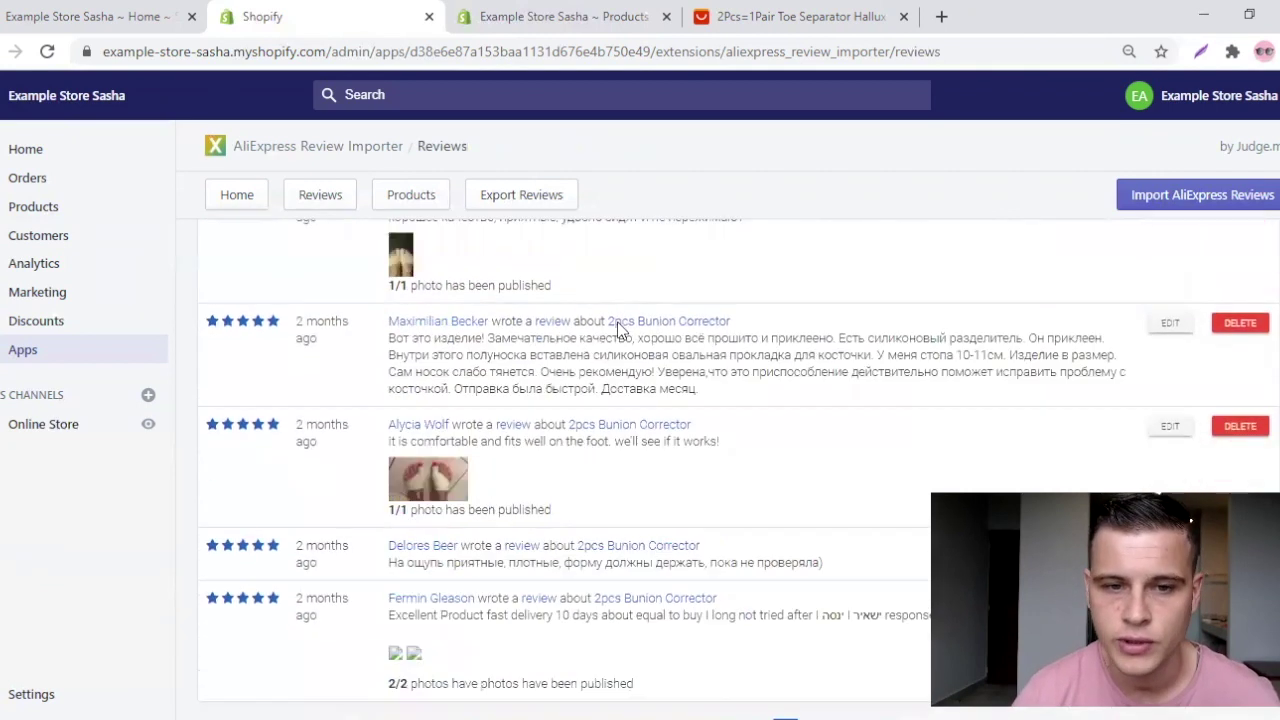
scroll(617, 321, "down", 1)
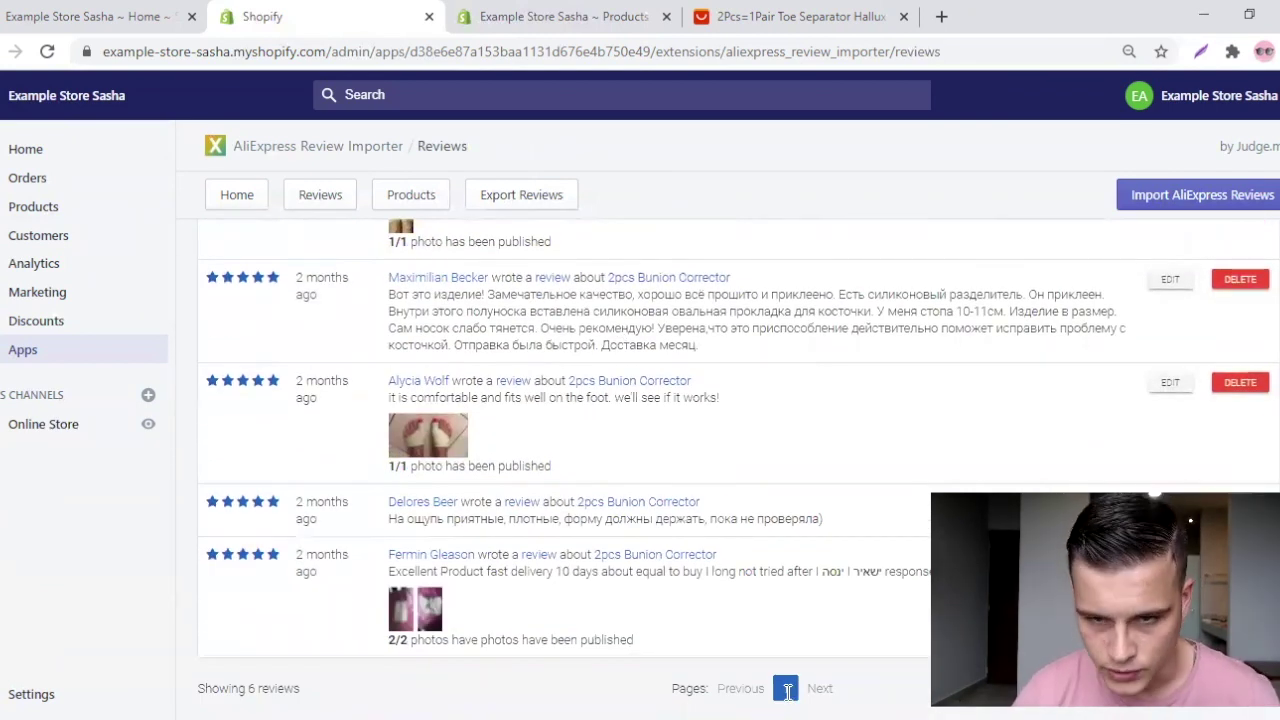
left_click(47, 51)
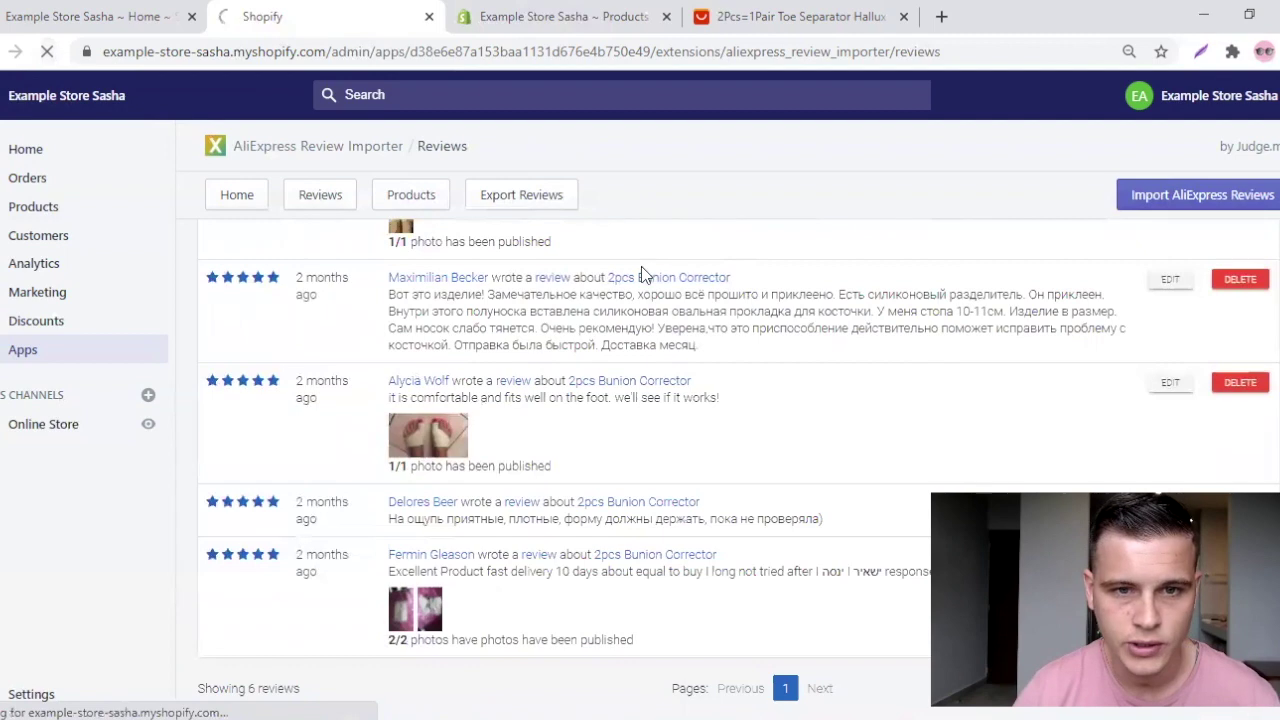
scroll(810, 394, "up", 20)
scroll(808, 394, "up", 10)
scroll(795, 385, "down", 1)
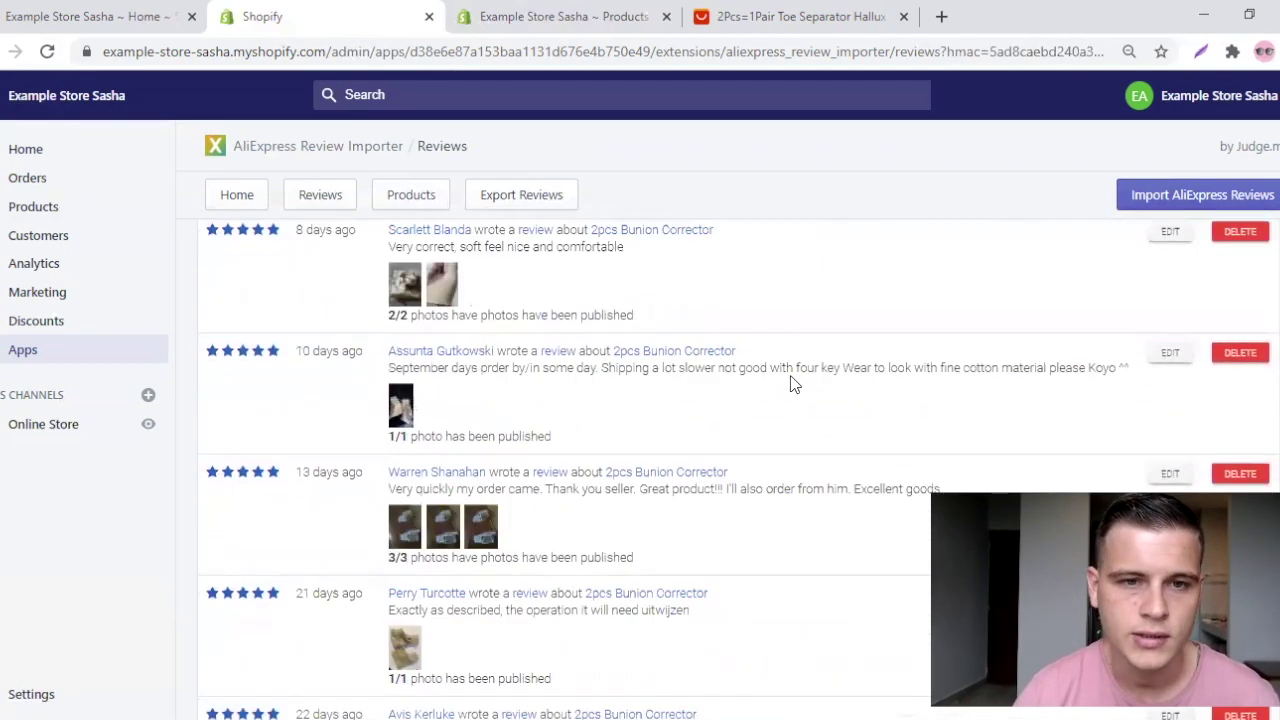
scroll(795, 385, "up", 2)
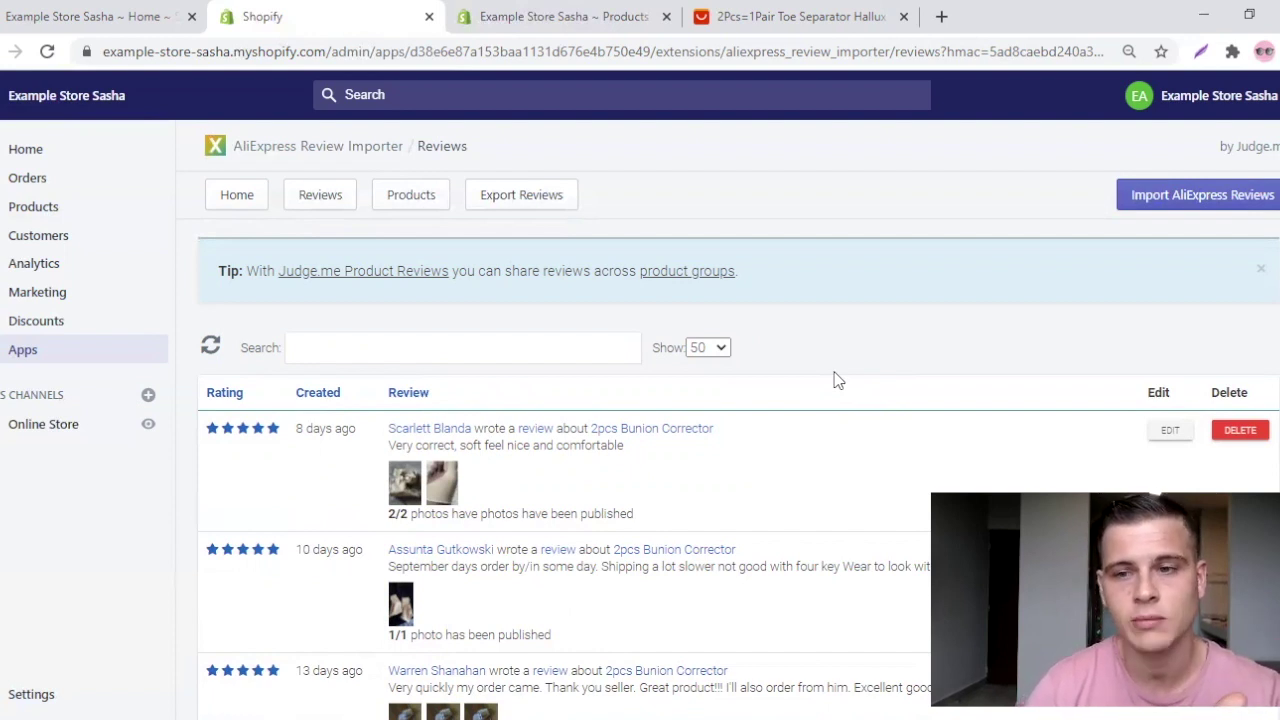
scroll(838, 380, "down", 1)
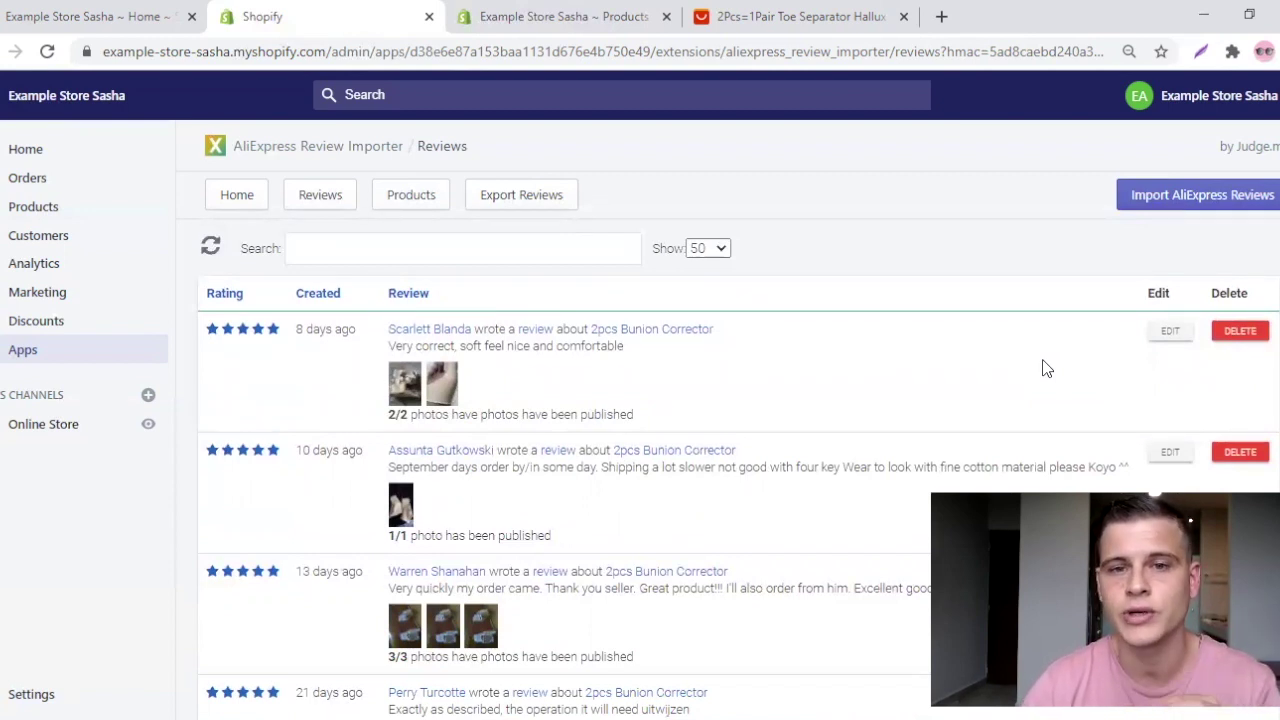
Try a four-star rating on the most recent imported review and discard the edit.
scroll(1042, 370, "down", 1)
scroll(1075, 340, "up", 1)
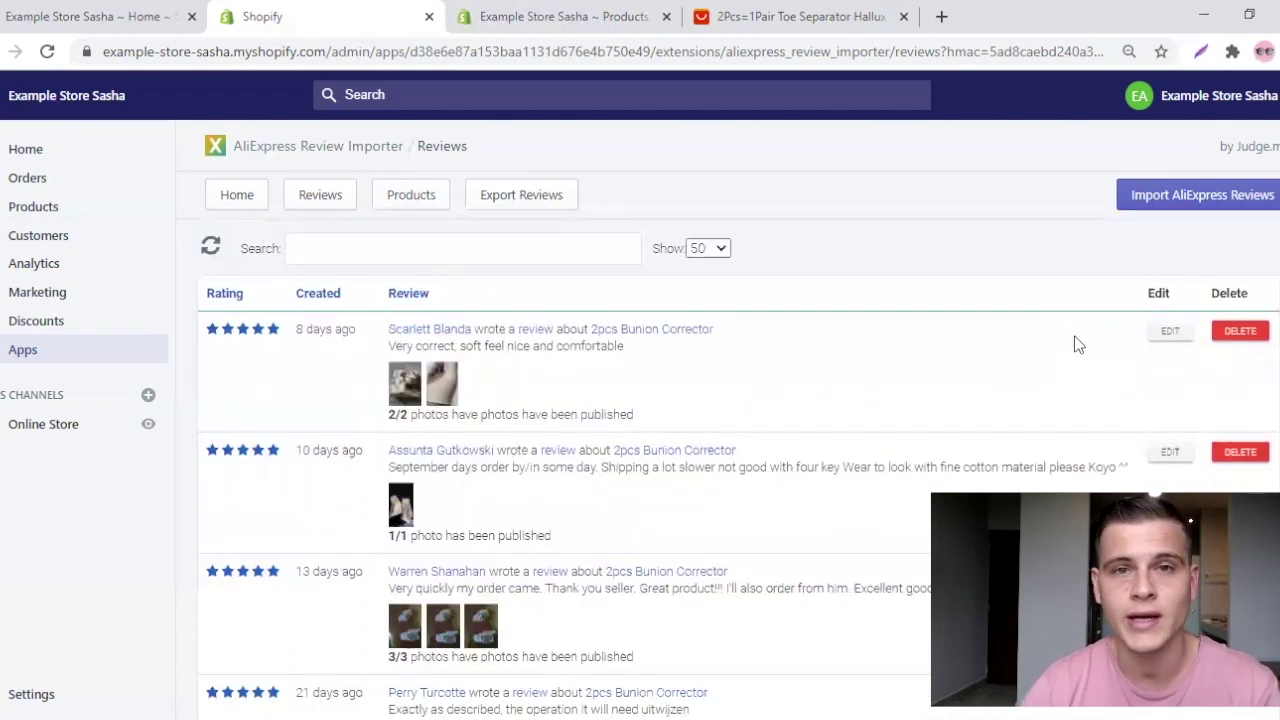
left_click(1170, 331)
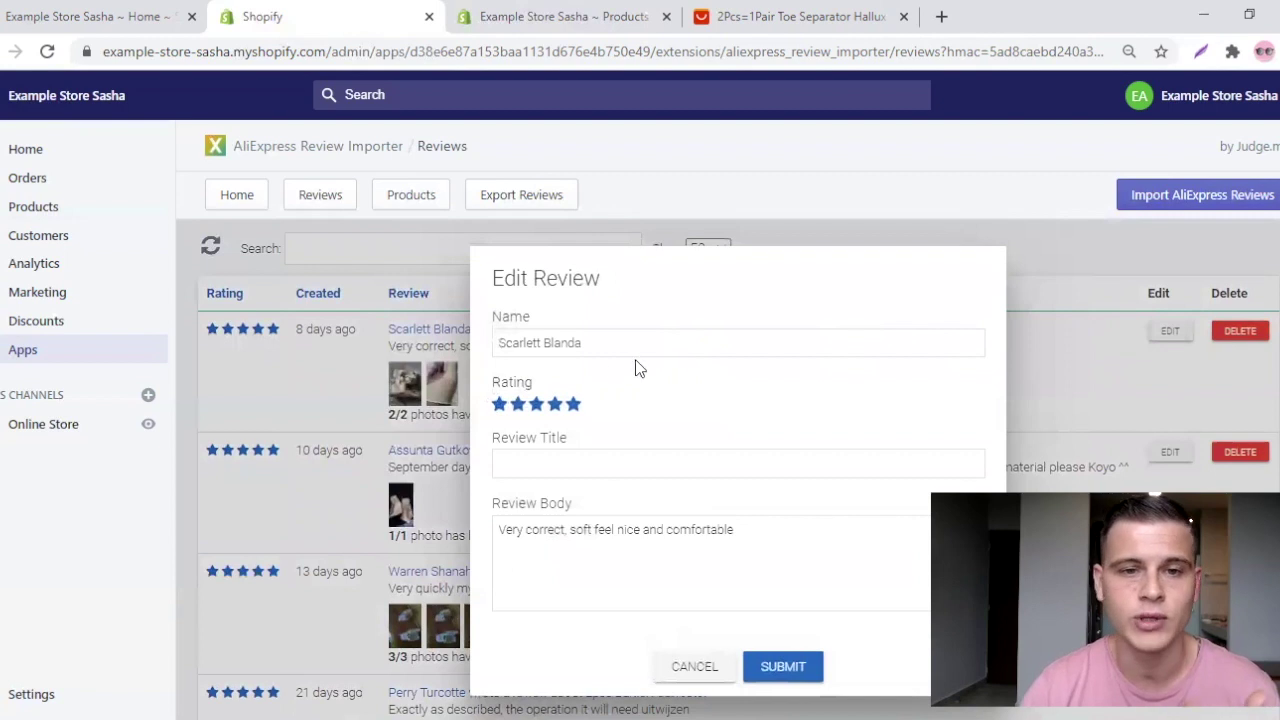
left_click(555, 404)
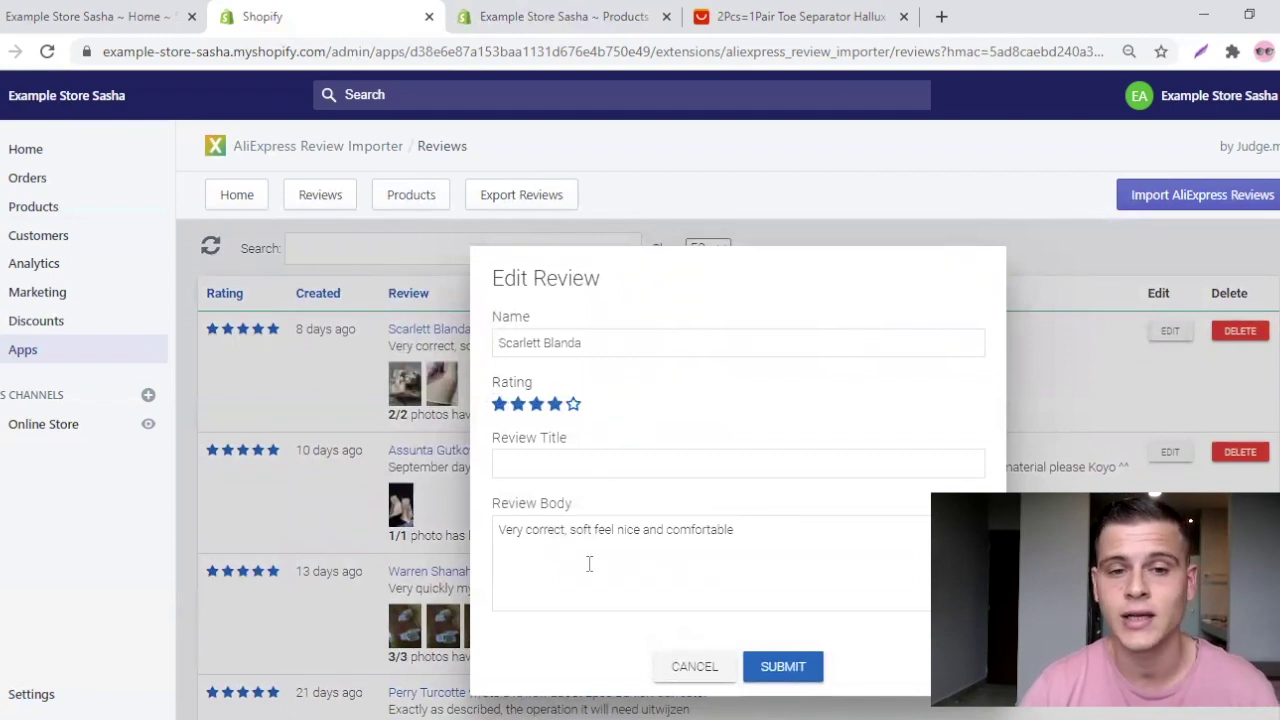
left_click(680, 668)
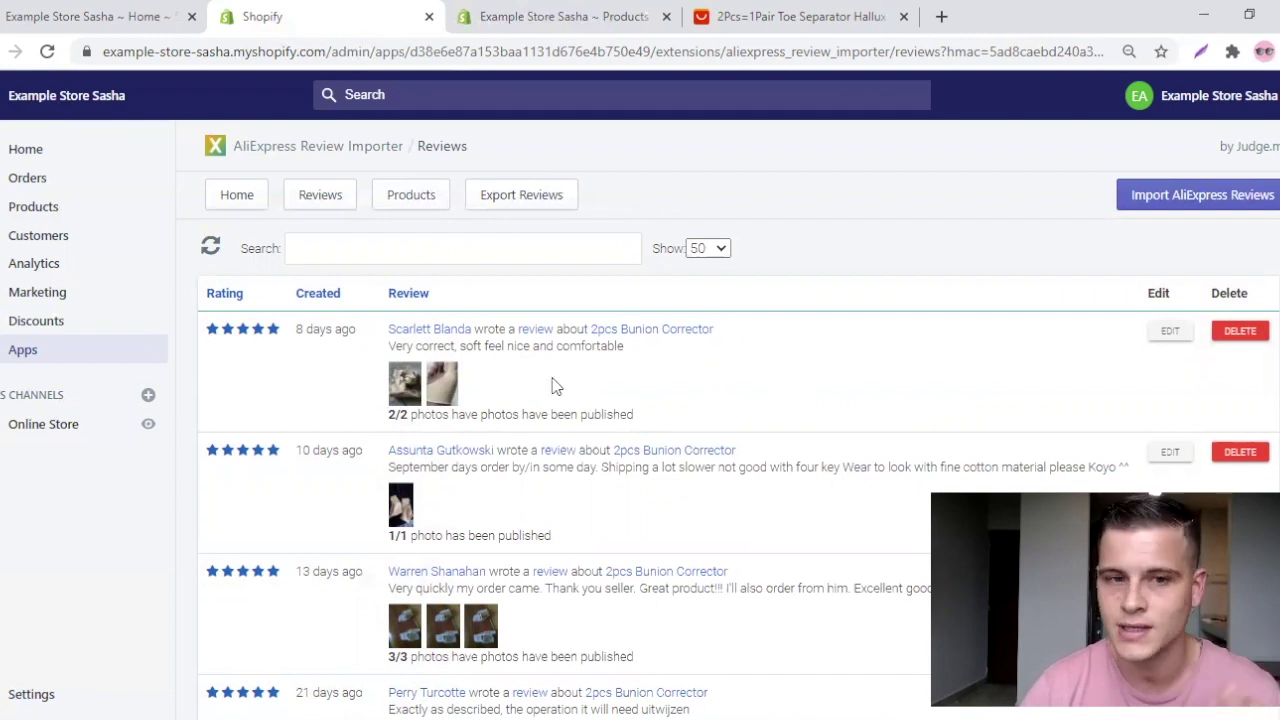
View the second photo of the most recent review, close it, and delete that review.
left_click(445, 392)
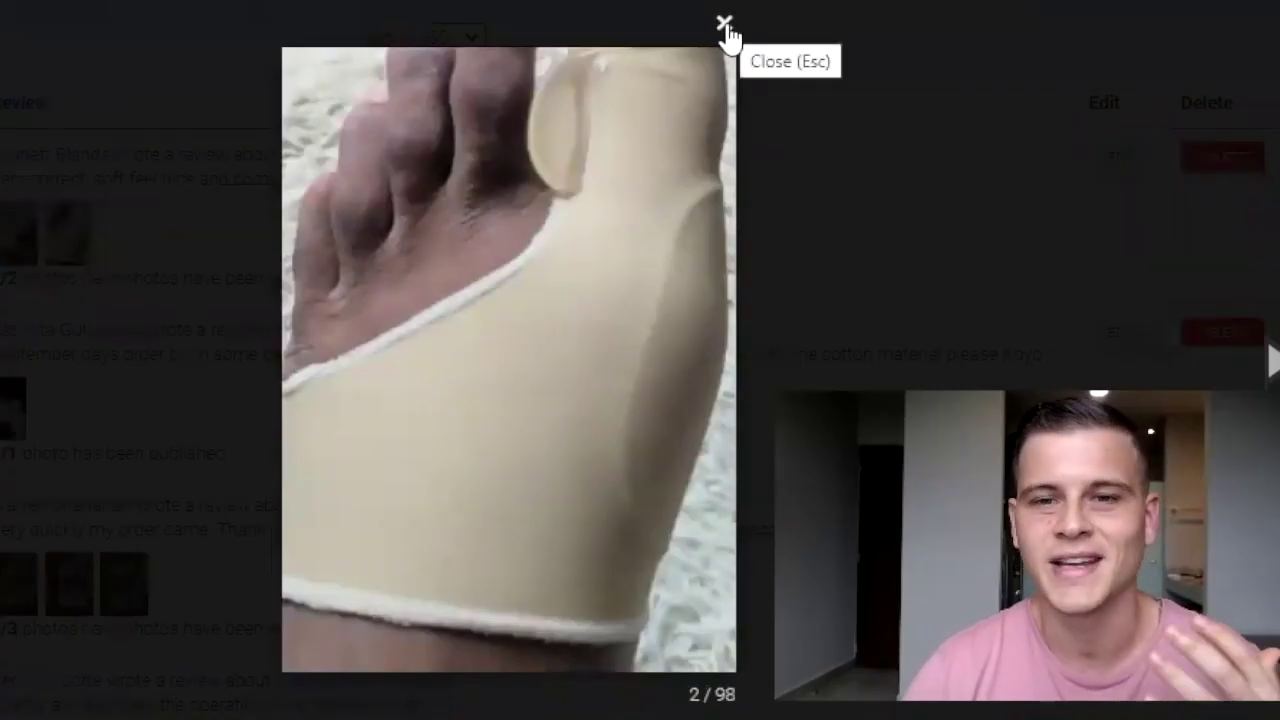
left_click(725, 24)
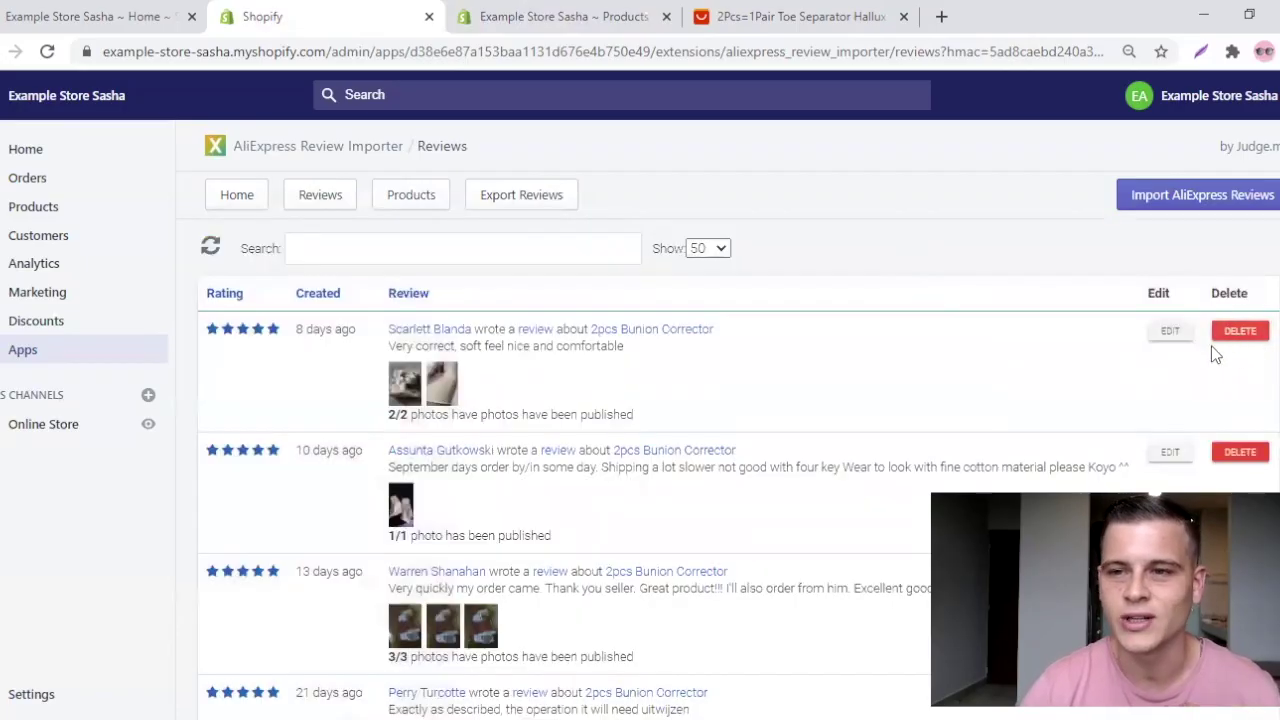
left_click(1238, 331)
left_click(815, 606)
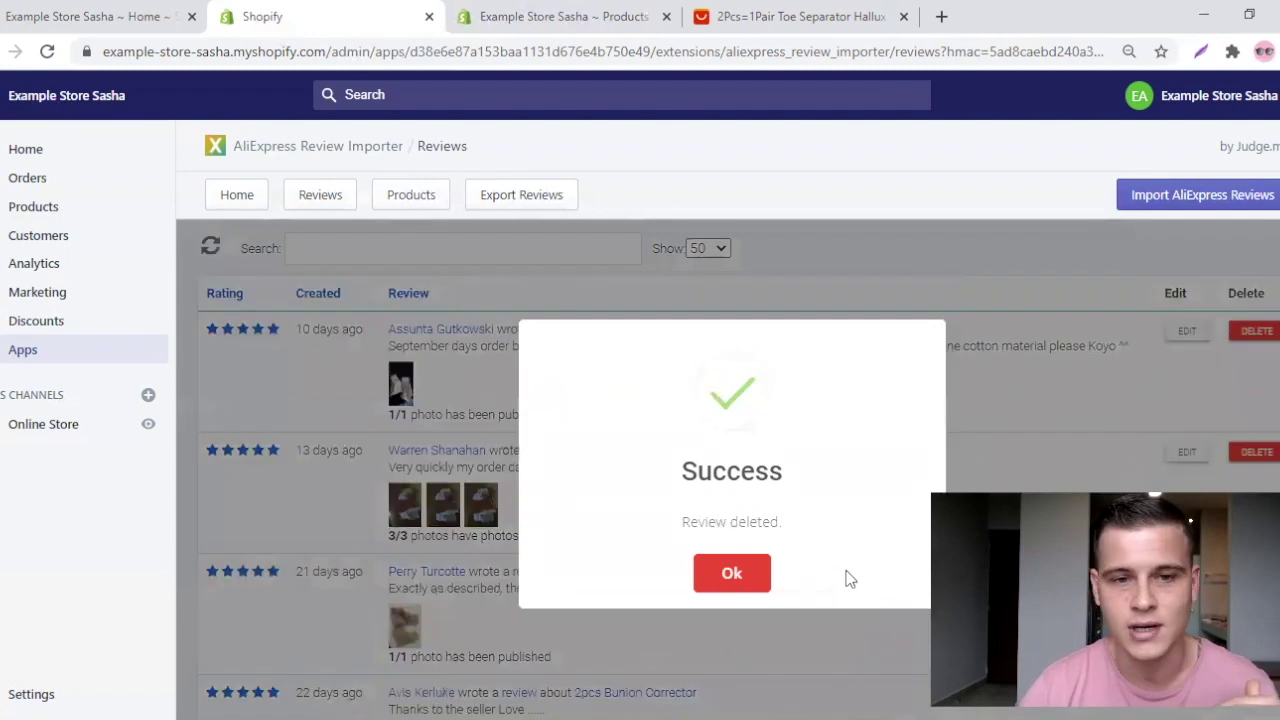
left_click(732, 573)
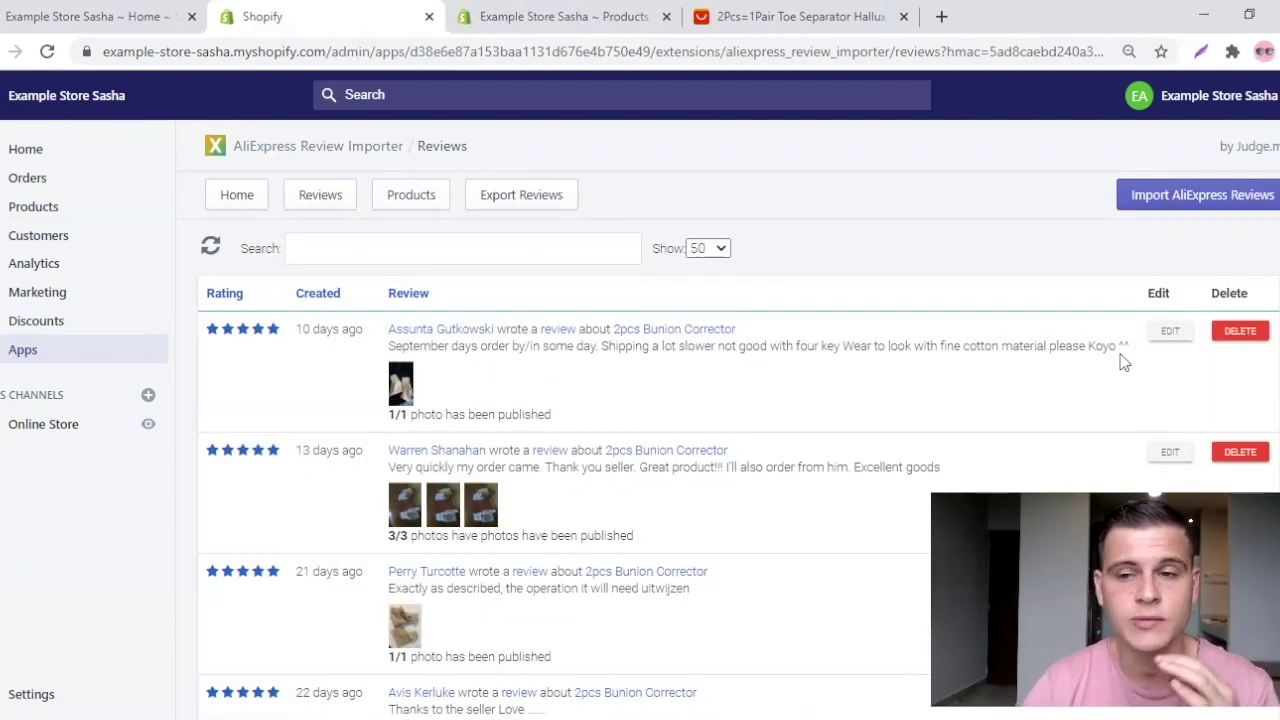
Open the edit form of the review dated 10 days ago and leave it without changes.
left_click(1155, 338)
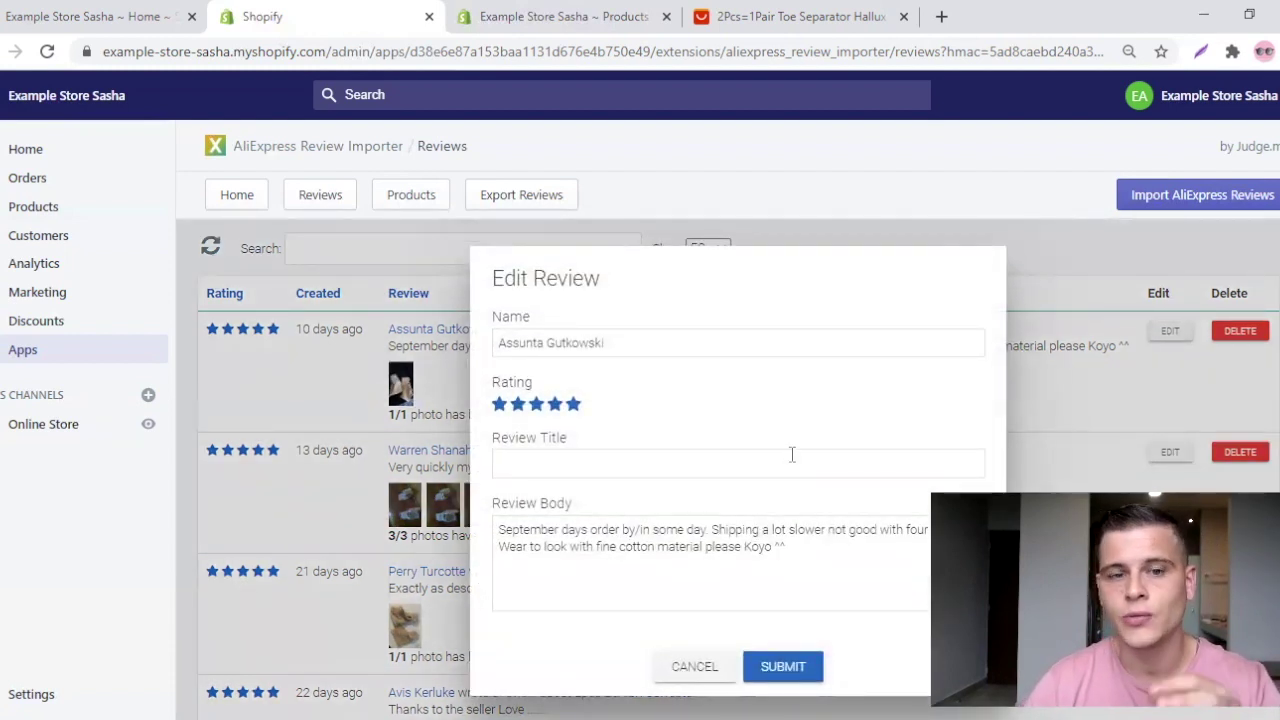
left_click(695, 667)
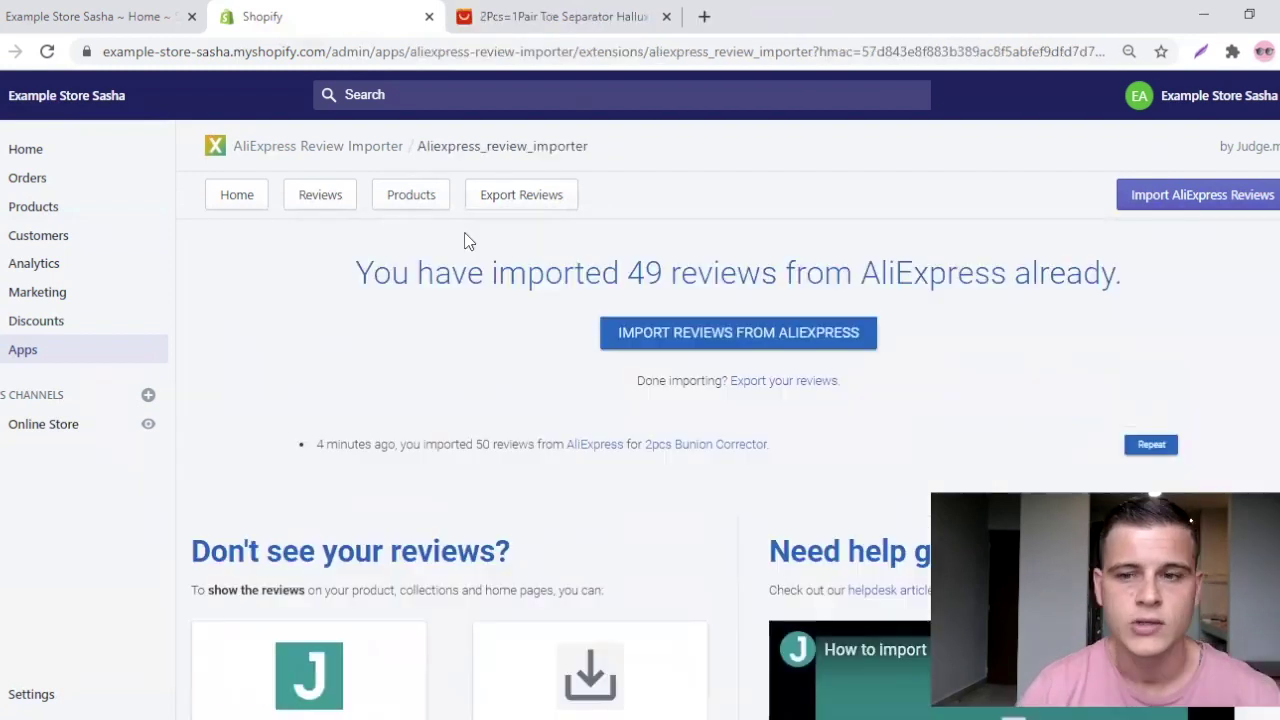
Review the importer home page's options for showing reviews and open the Judge.me offer to find Judge.me Product Reviews.
scroll(504, 431, "down", 3)
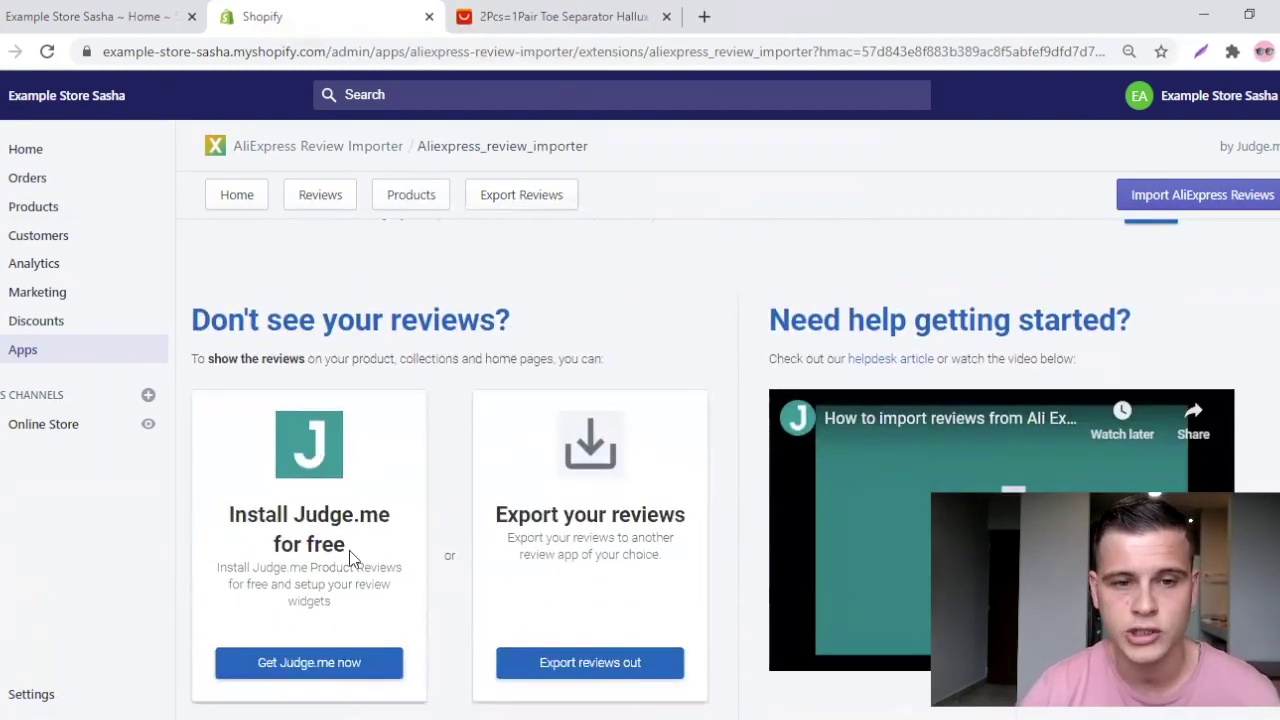
scroll(262, 295, "up", 2)
scroll(249, 237, "up", 1)
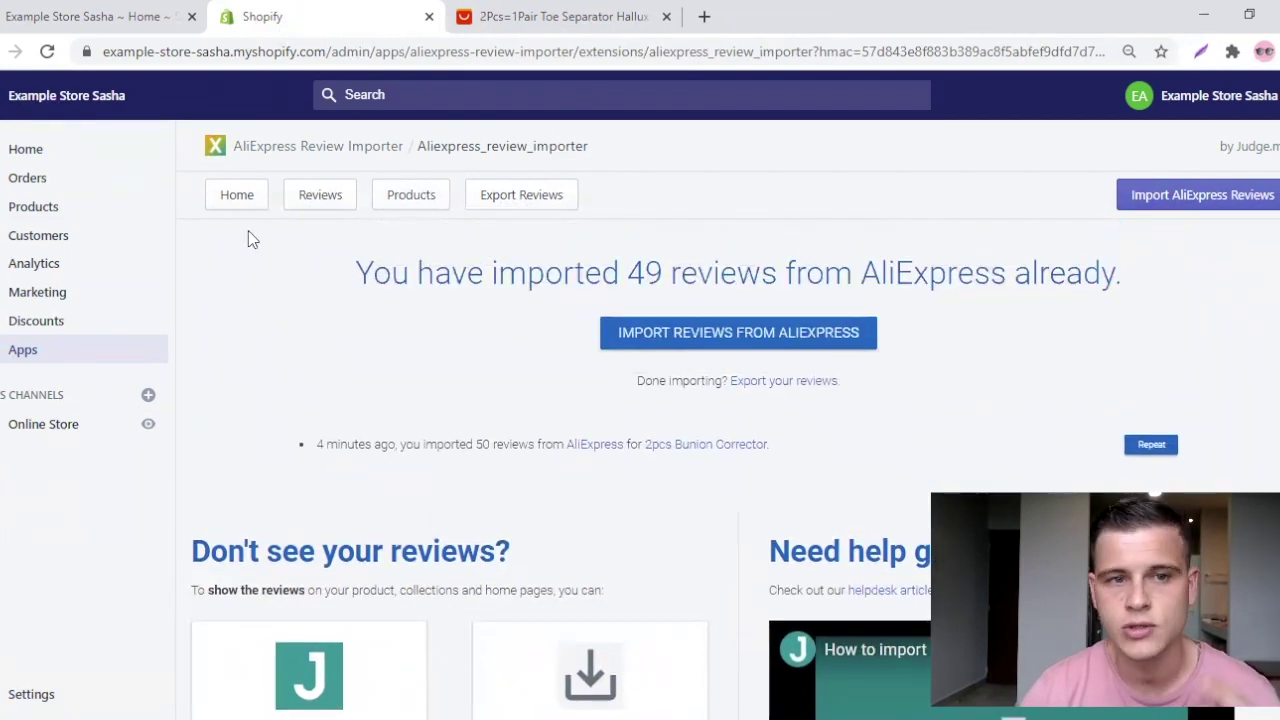
scroll(310, 320, "down", 2)
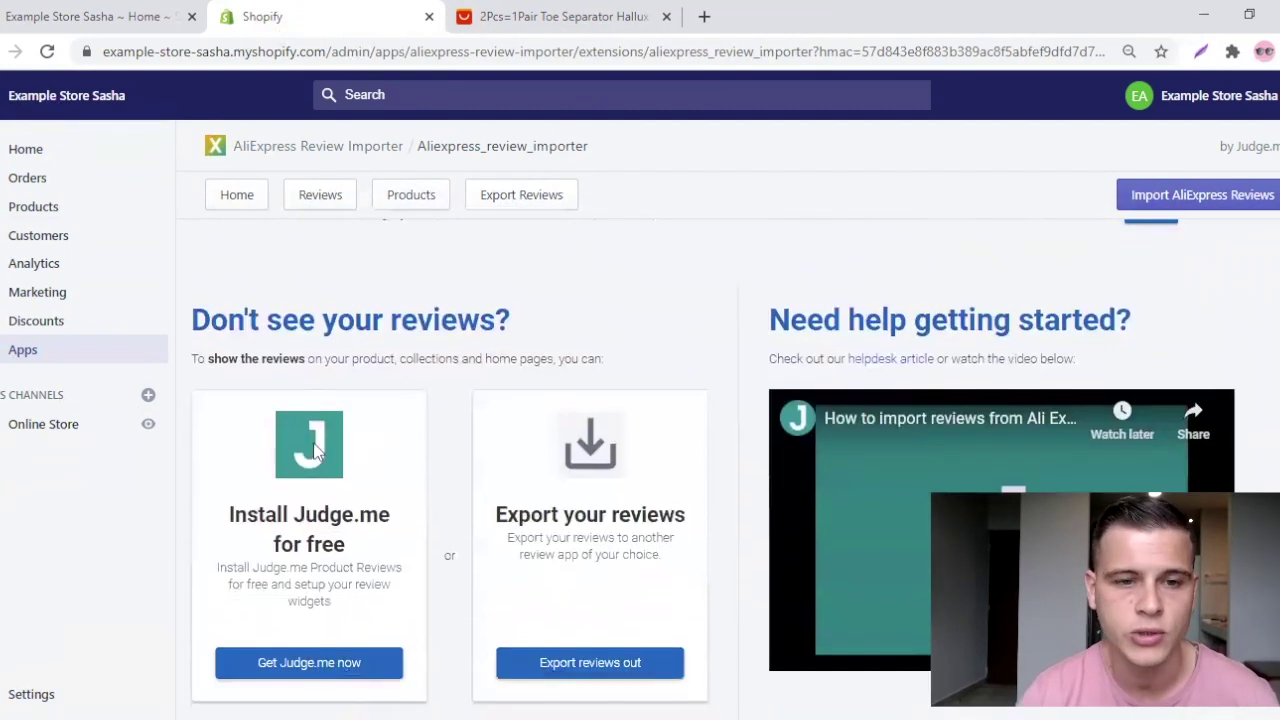
left_click(318, 672)
left_click(309, 506)
scroll(649, 237, "down", 2)
scroll(649, 277, "up", 2)
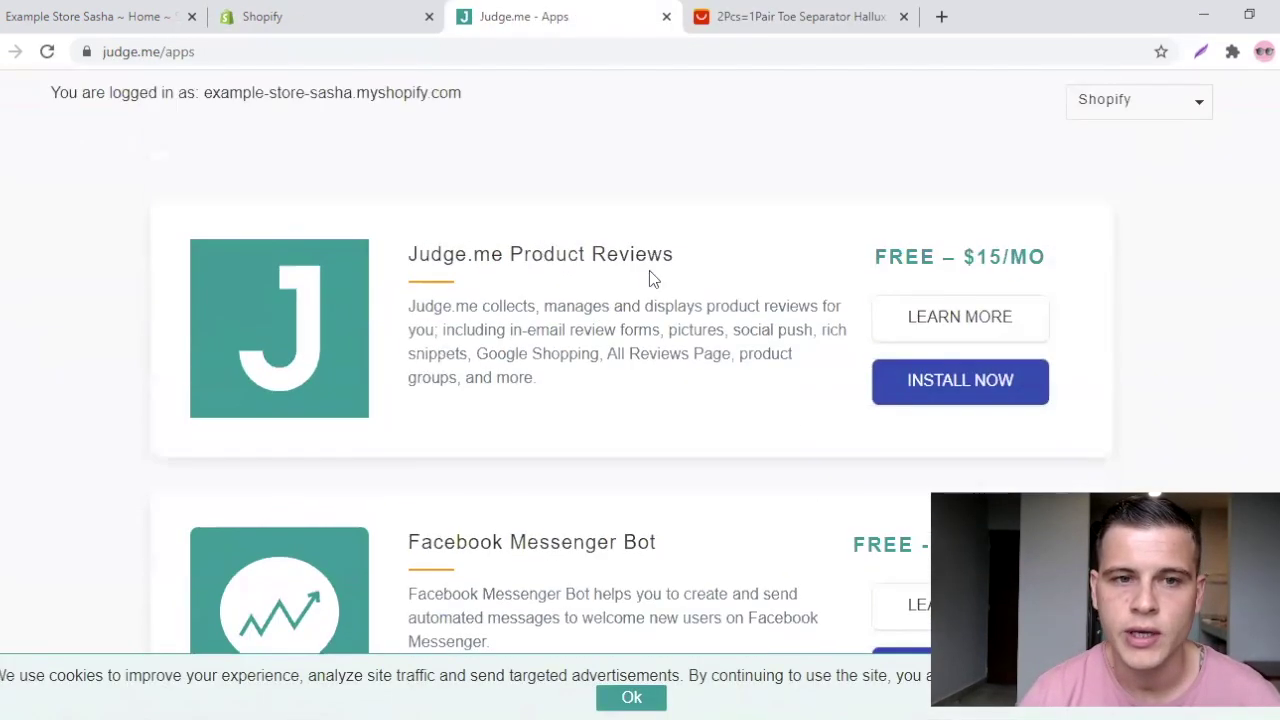
scroll(808, 360, "down", 1)
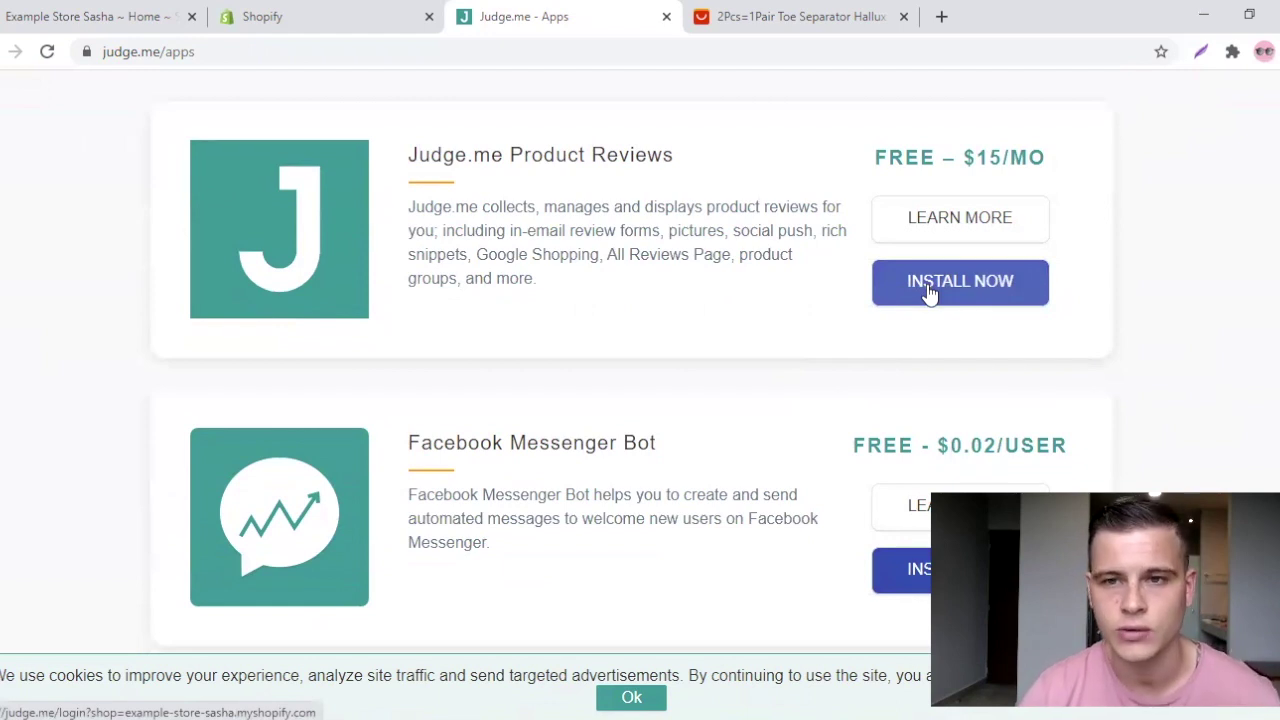
Install Judge.me Product Reviews and approve its requested access to the store.
left_click(930, 292)
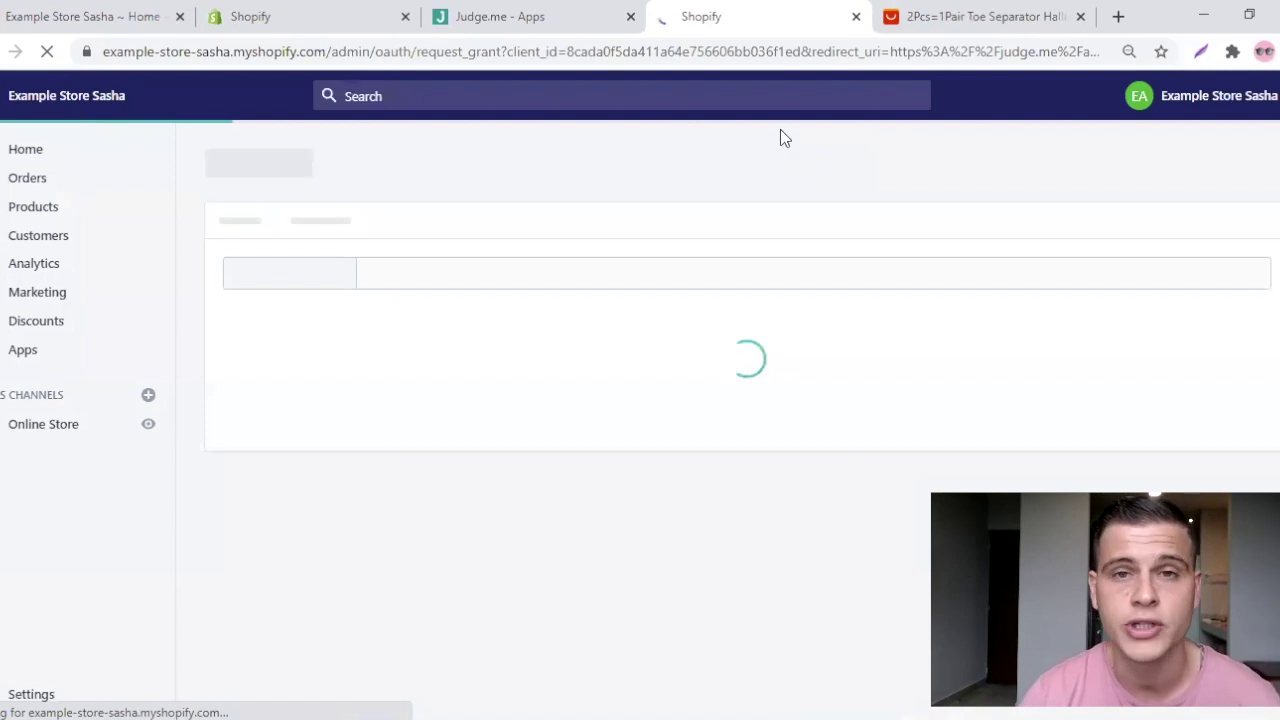
scroll(760, 290, "down", 4)
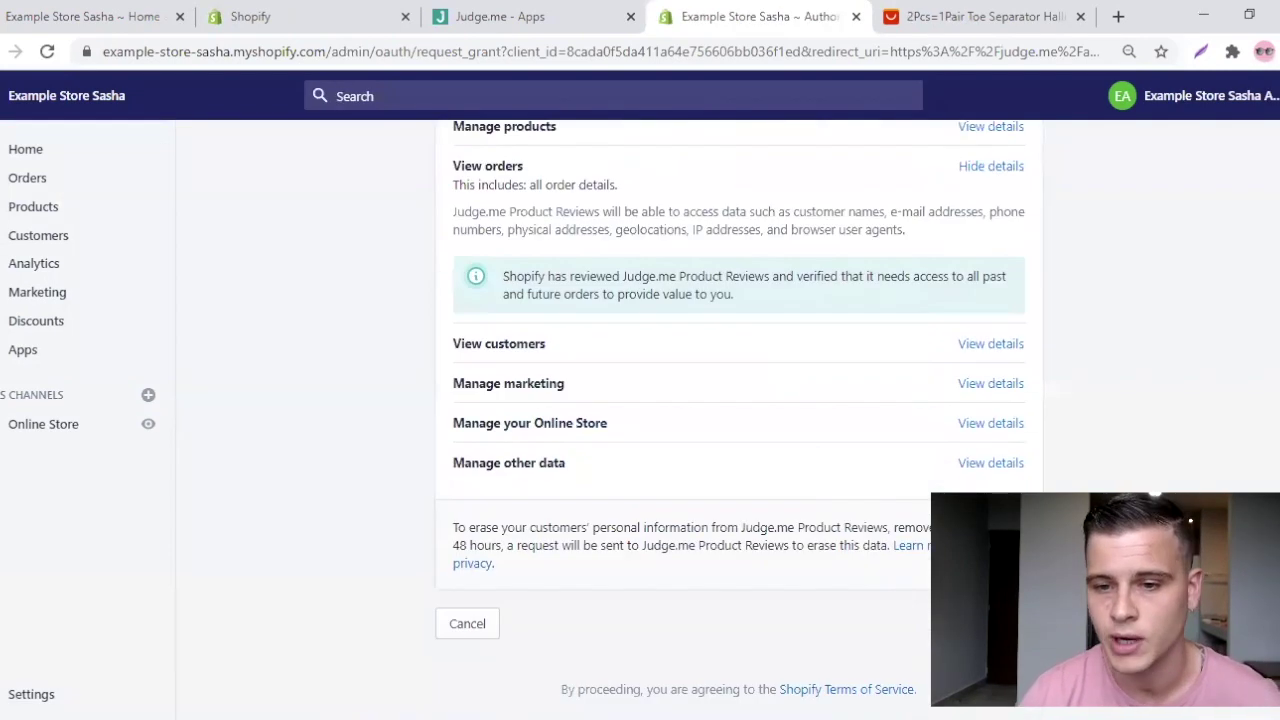
left_click(990, 623)
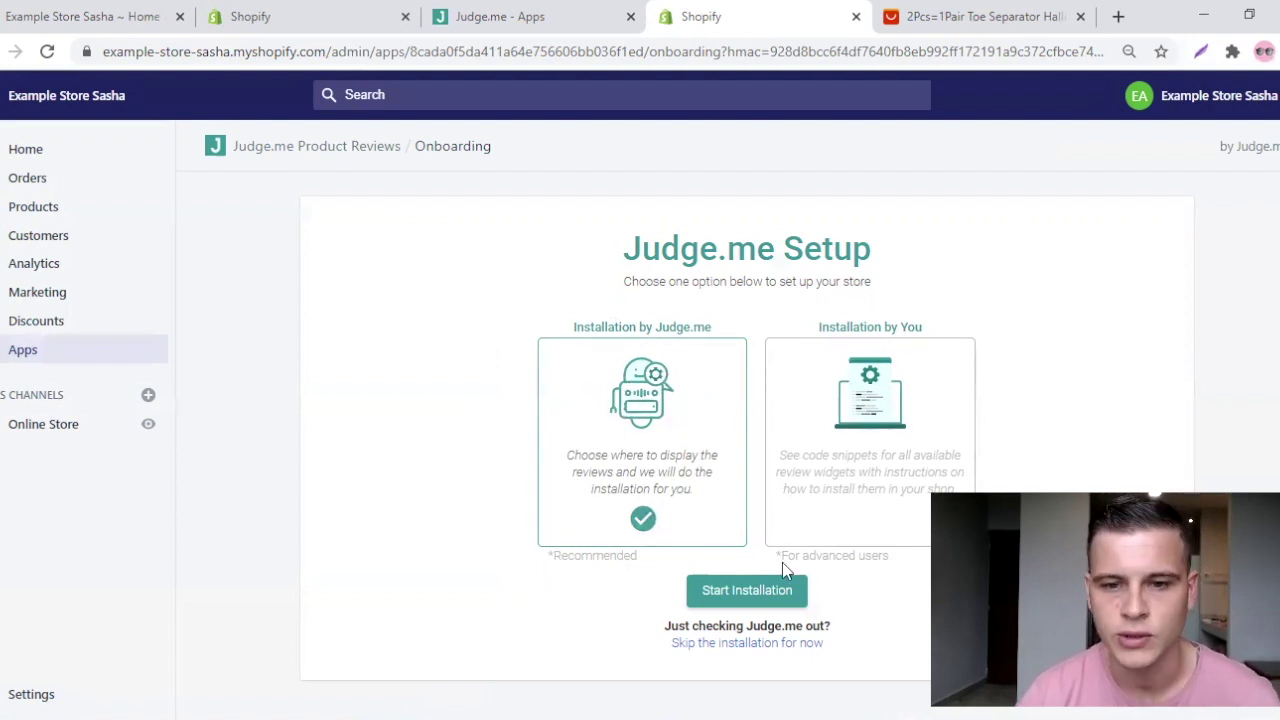
Run the recommended installation by Judge.me with all three widgets on the current live theme.
left_click(738, 596)
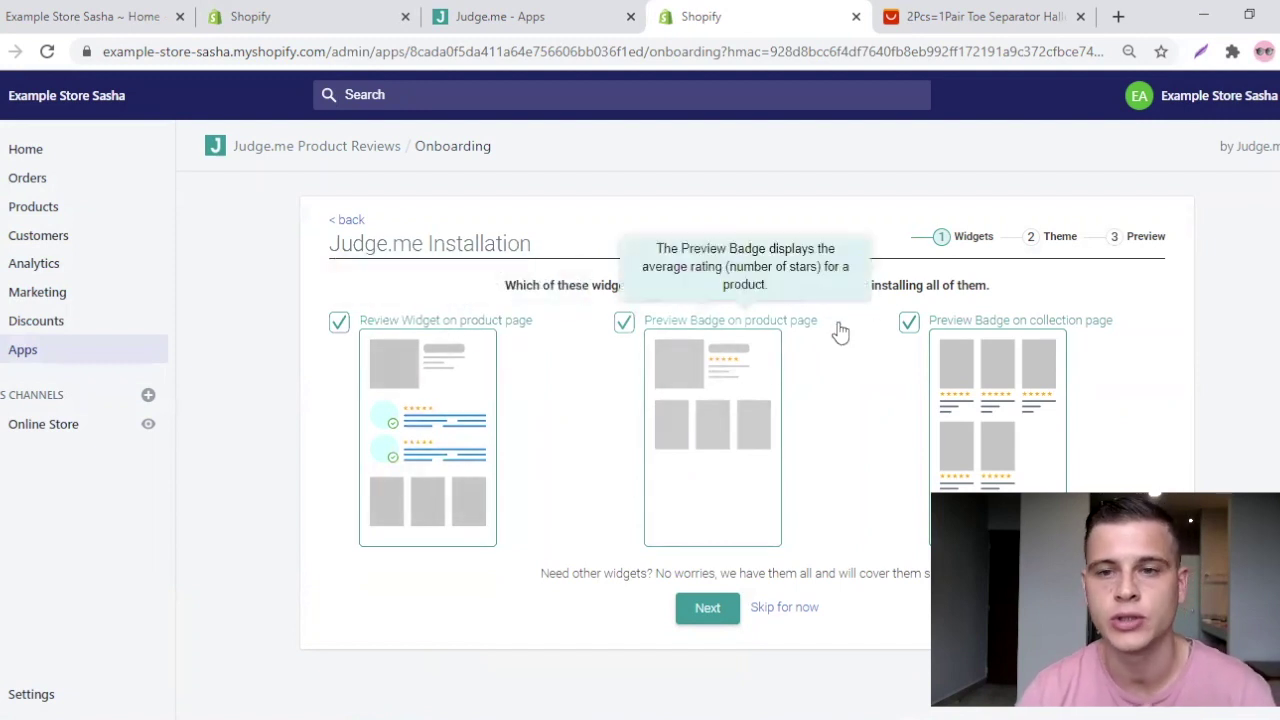
left_click(712, 608)
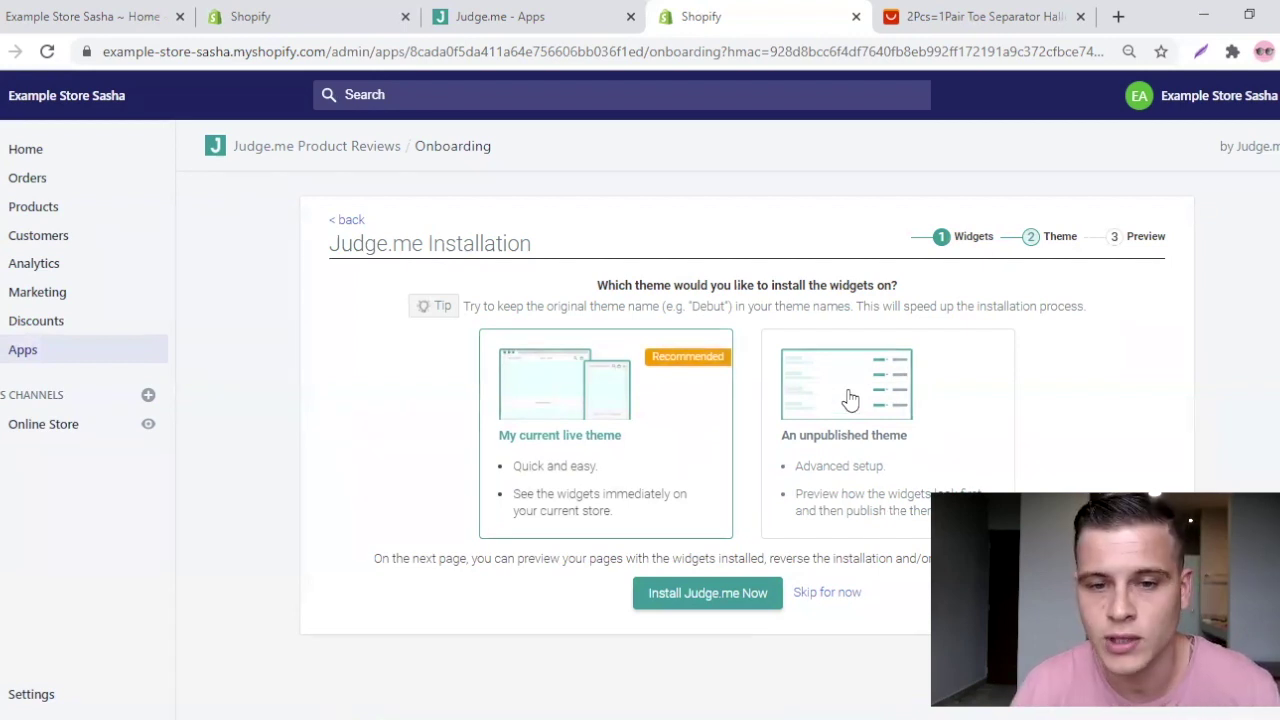
left_click(692, 598)
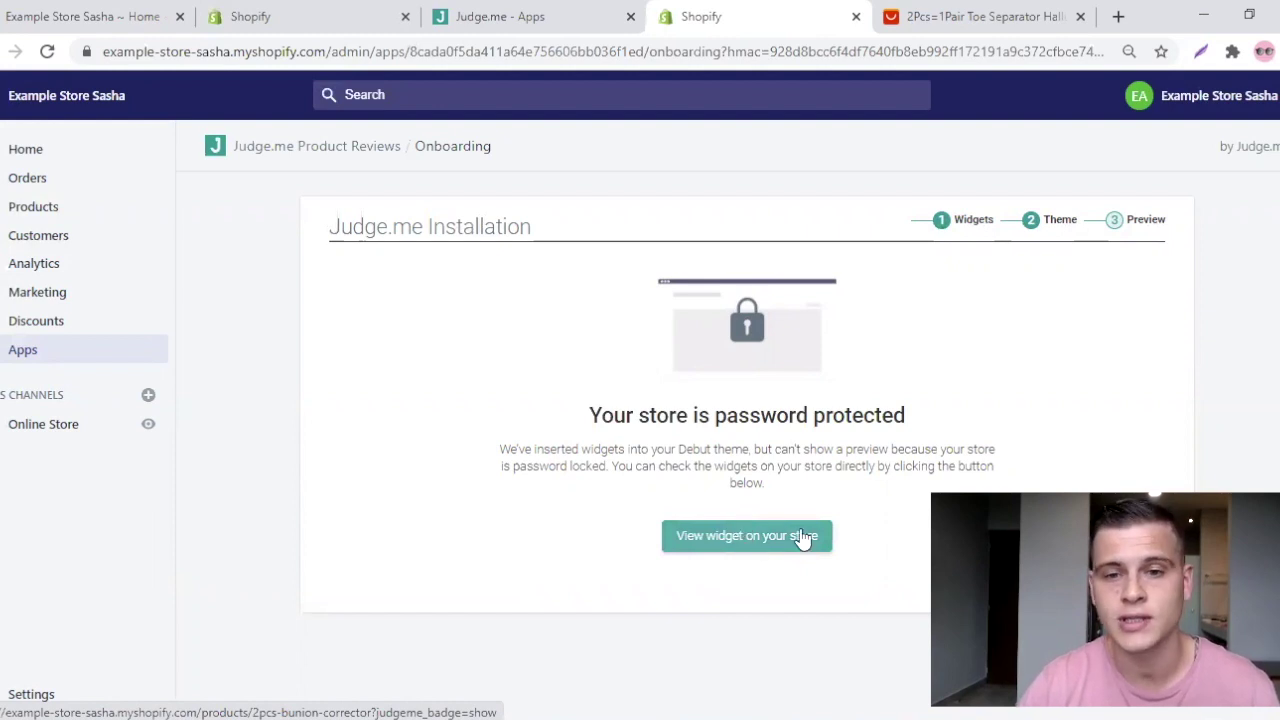
Open the 2pcs Bunion Corrector store page and examine its rating badge and customer reviews, including the second page of reviews.
left_click(746, 537)
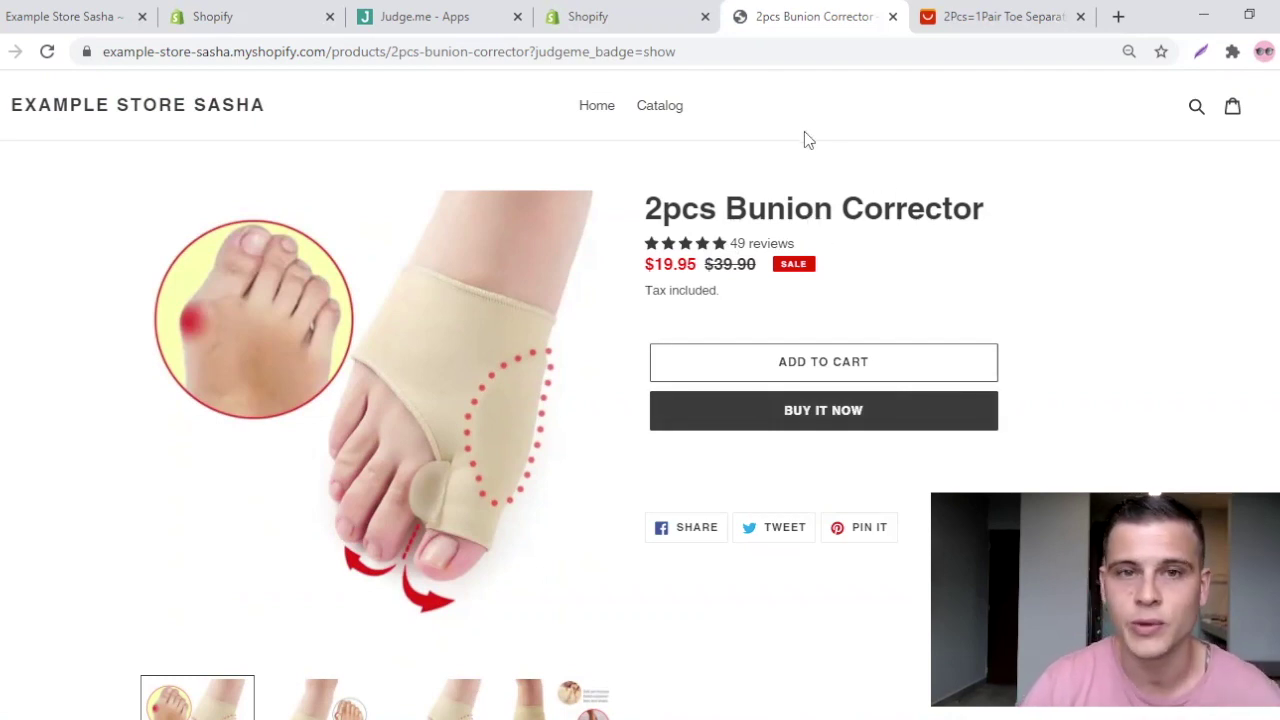
left_click(707, 250)
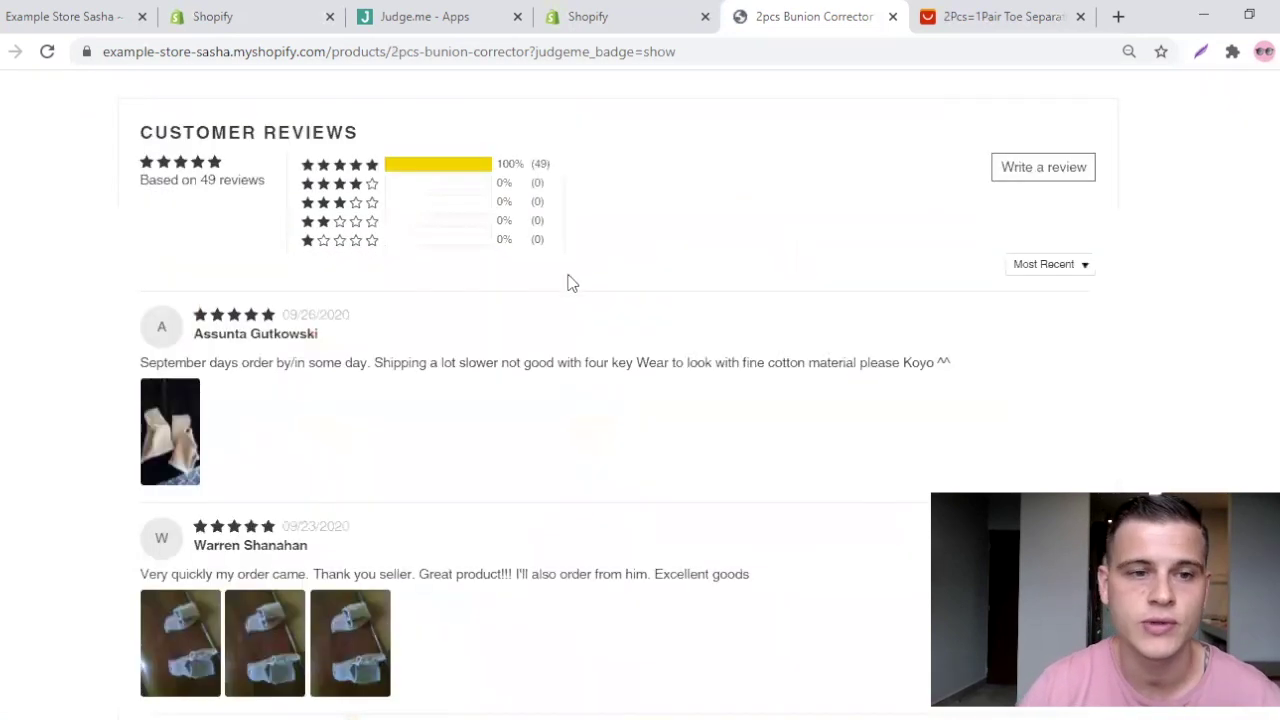
scroll(372, 250, "down", 8)
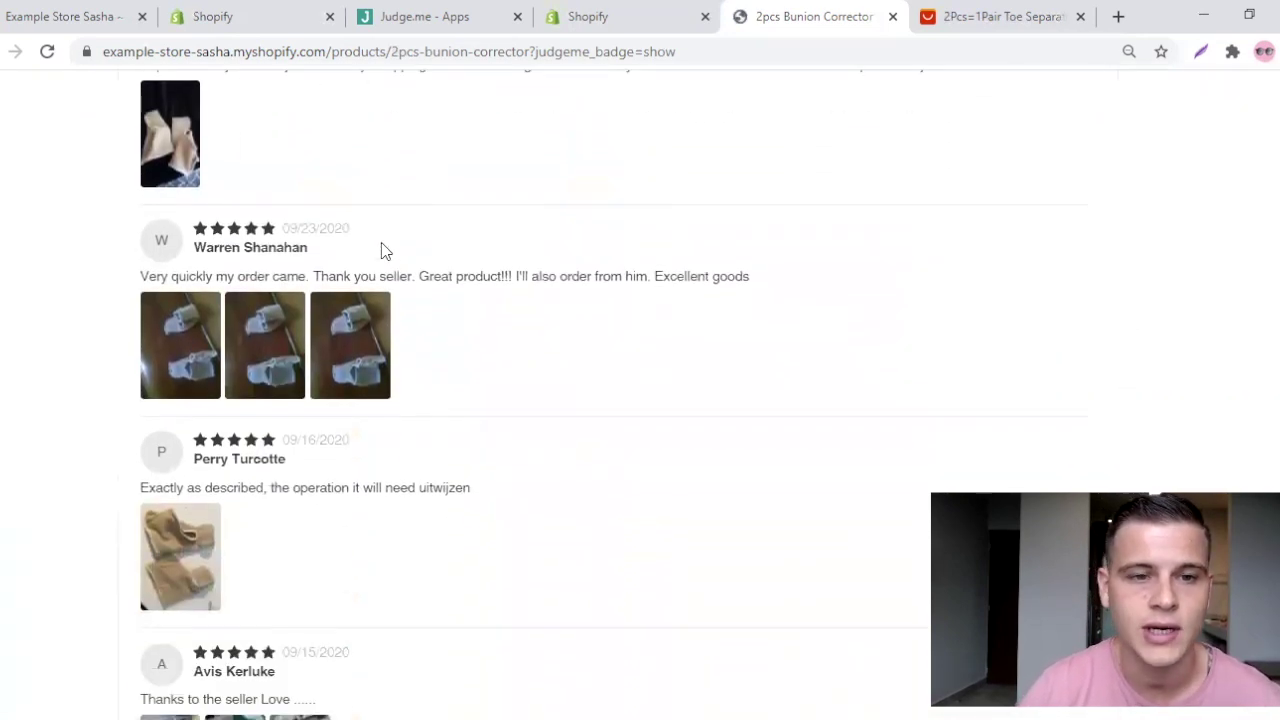
scroll(372, 270, "down", 3)
left_click(595, 304)
scroll(558, 345, "up", 4)
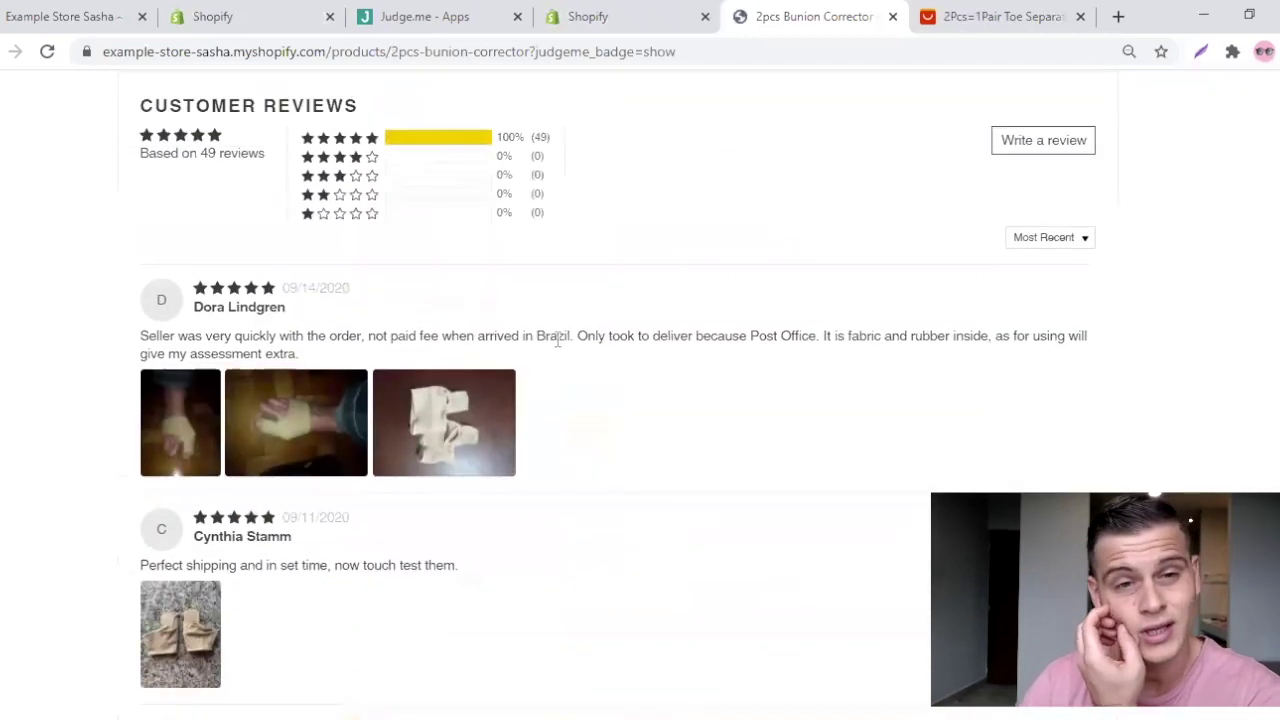
scroll(552, 345, "up", 2)
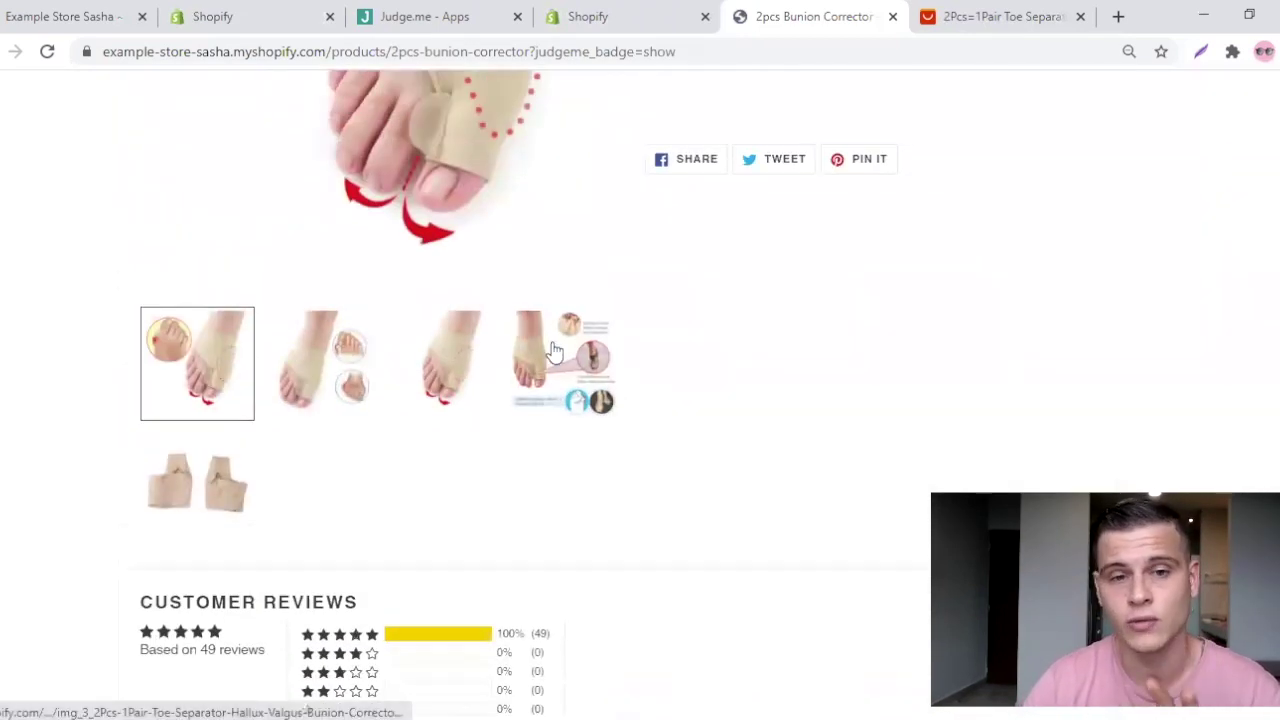
scroll(552, 345, "down", 2)
scroll(552, 345, "down", 2)
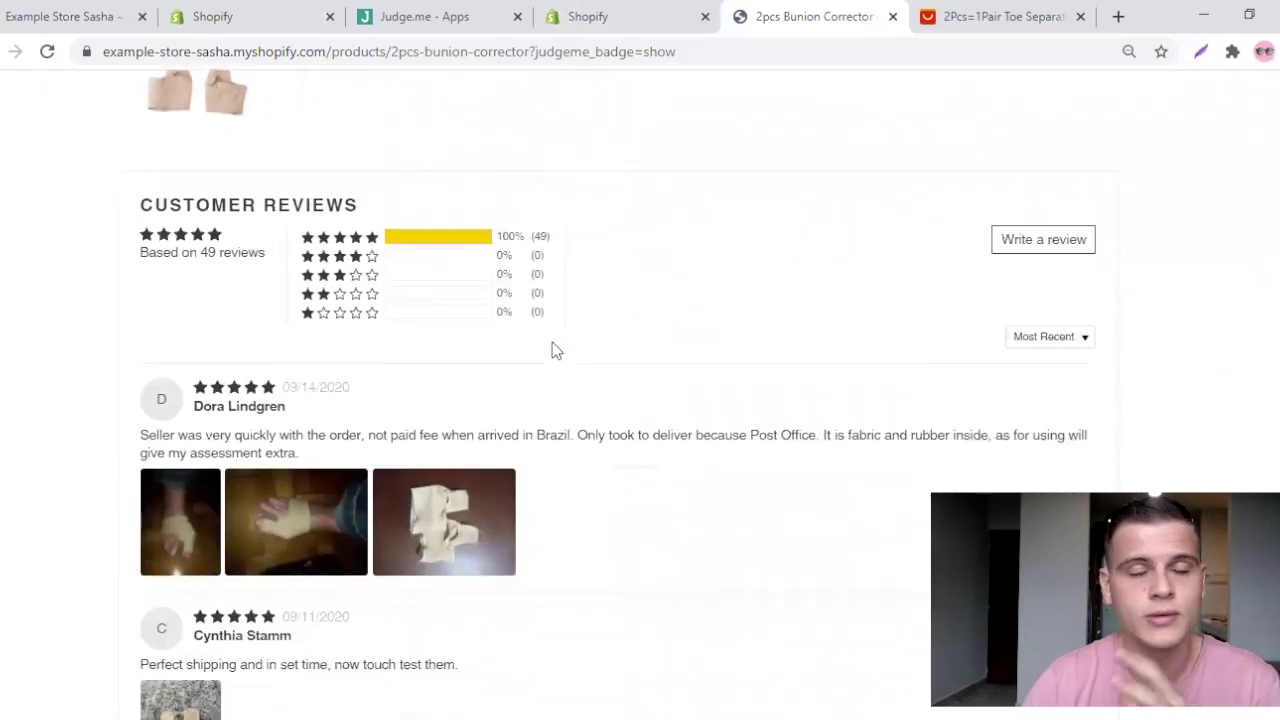
scroll(552, 345, "down", 1)
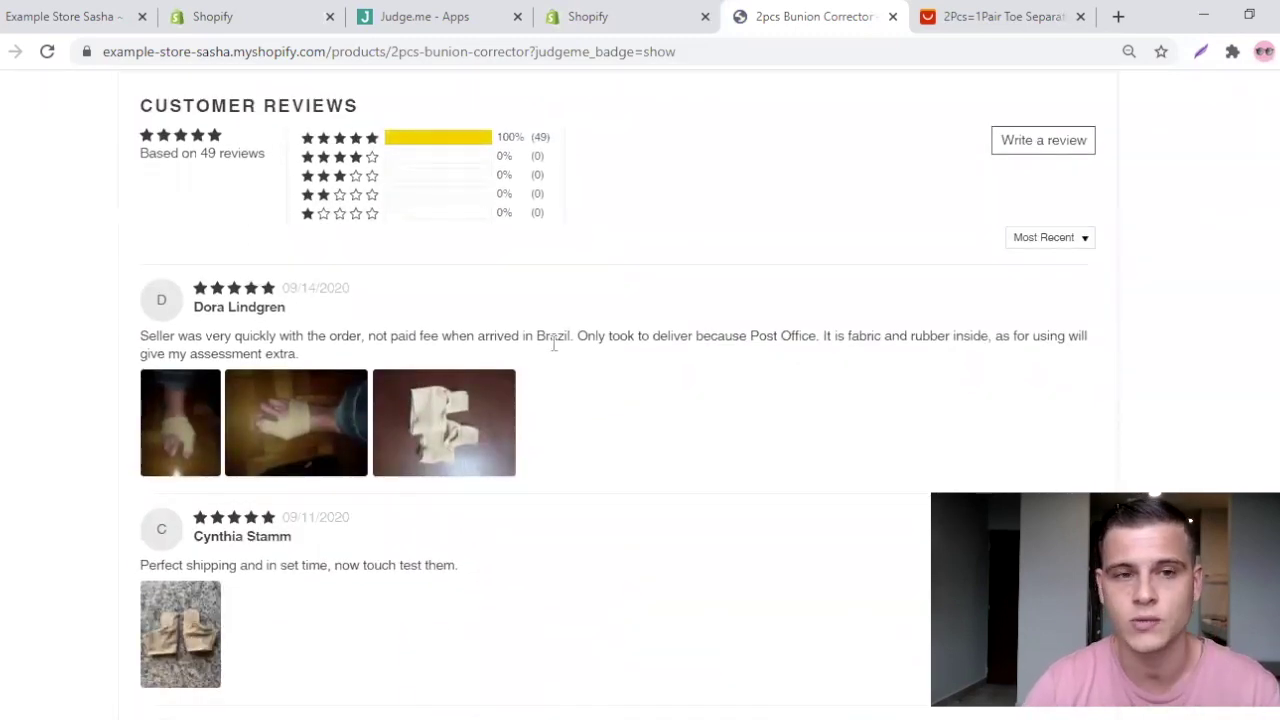
scroll(556, 335, "up", 1)
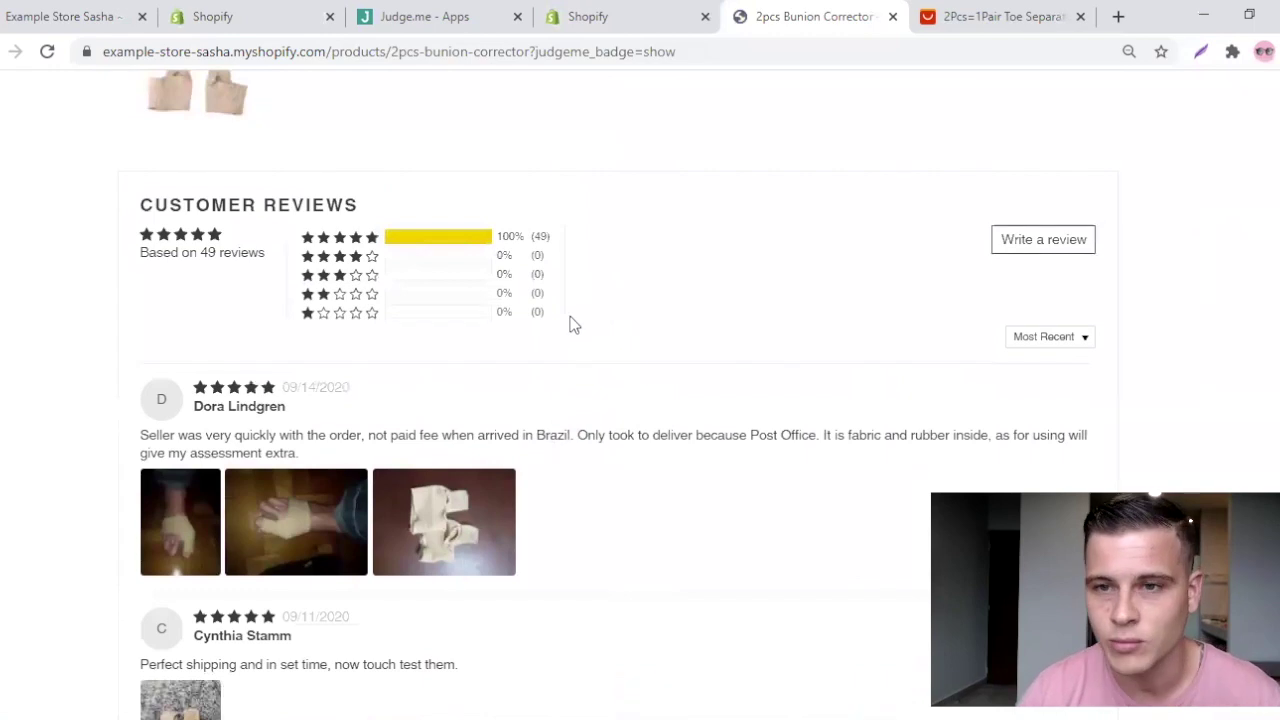
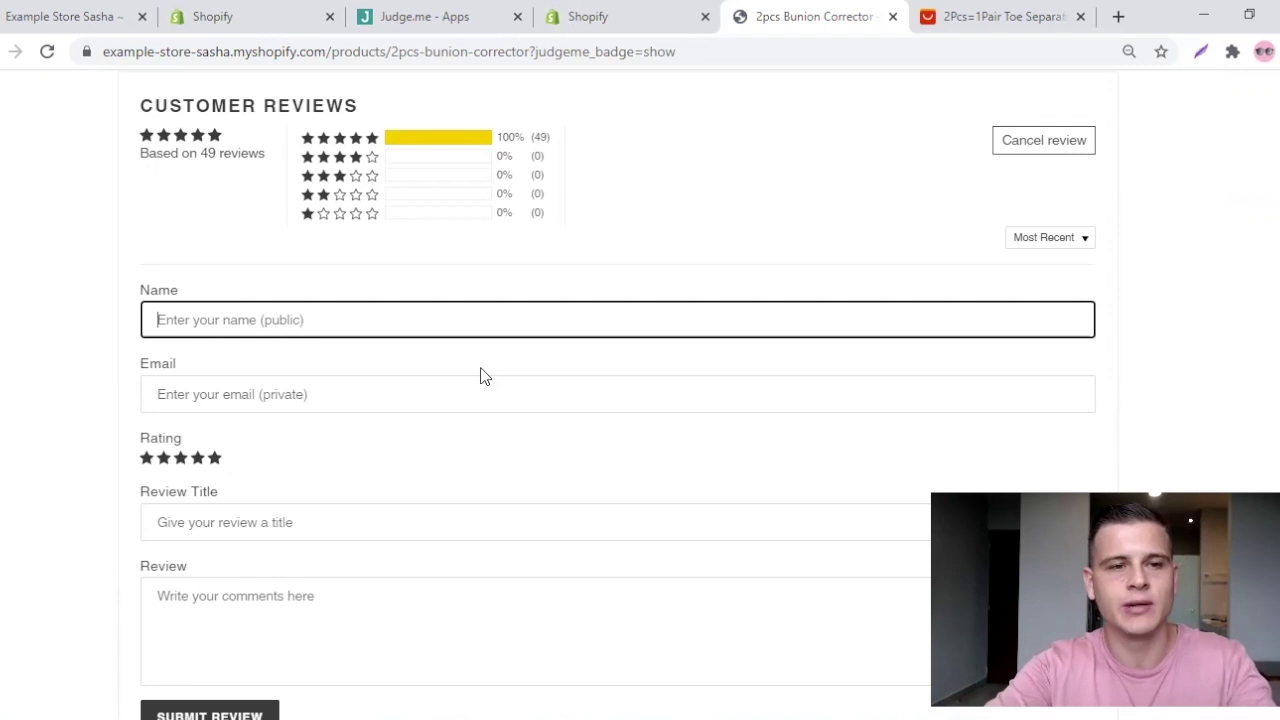
Enter the reviewer's name and email in the new review form and set the rating to one star.
type("Akexander")
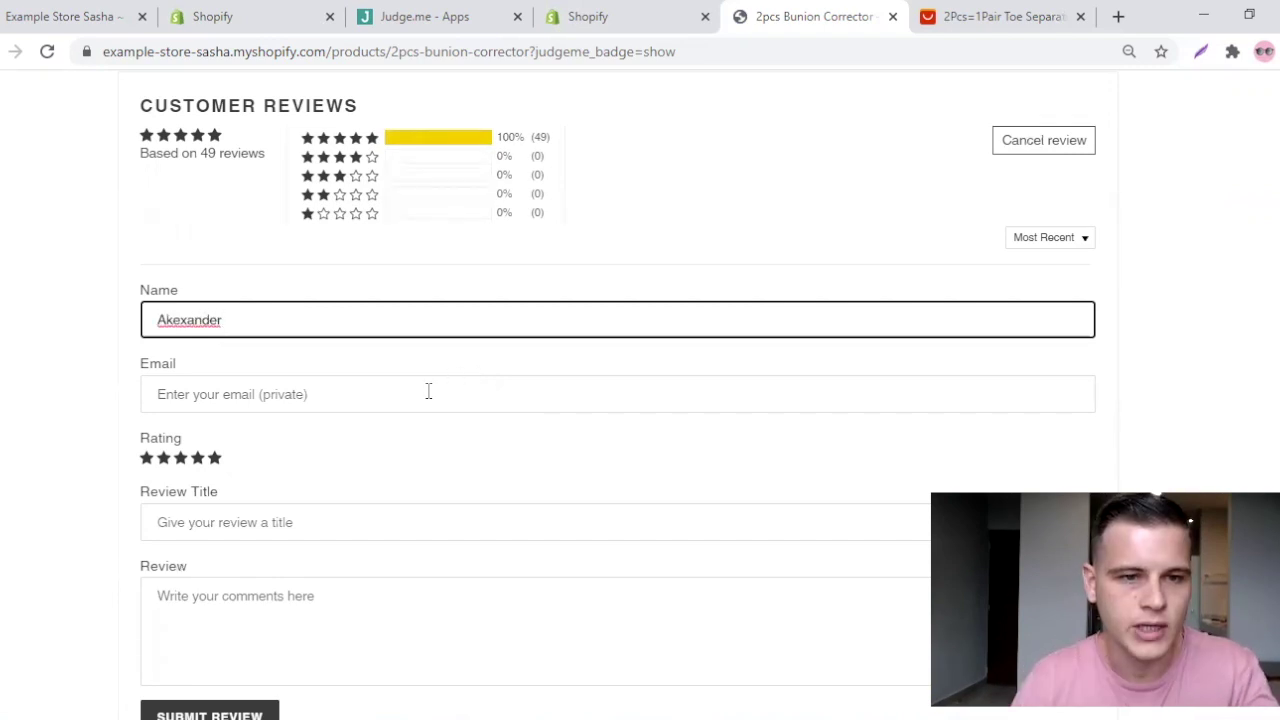
left_click(429, 391)
key("ctrl+v")
left_click(147, 458)
Give the new review the title "BS" and the comment "BS", and submit it.
left_click(228, 524)
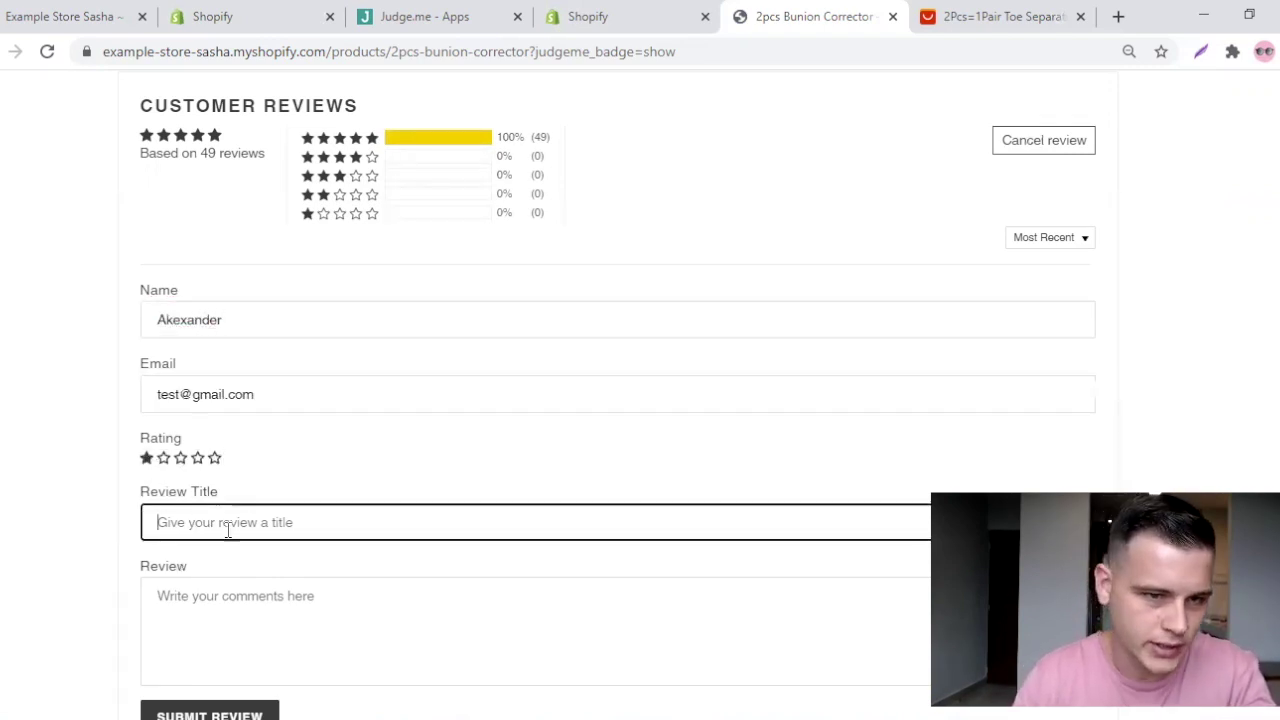
type("BS")
left_click(214, 607)
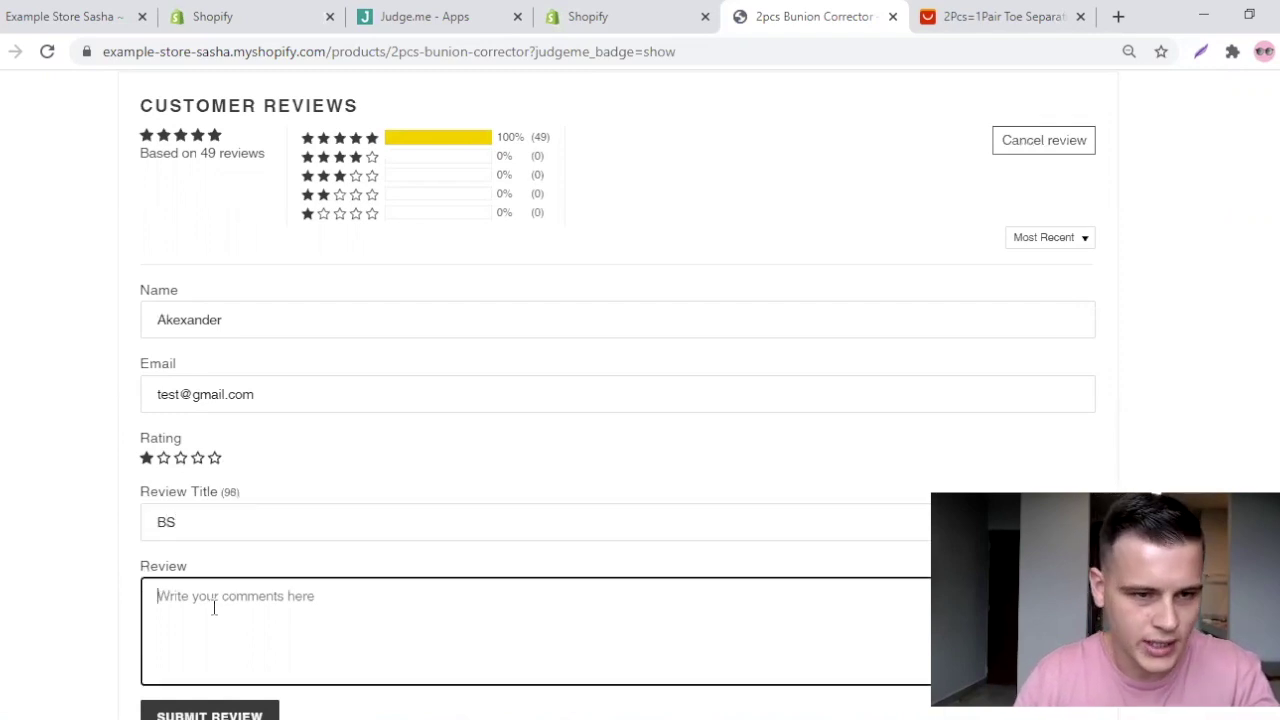
type("BS")
left_click(91, 546)
scroll(91, 546, "down", 2)
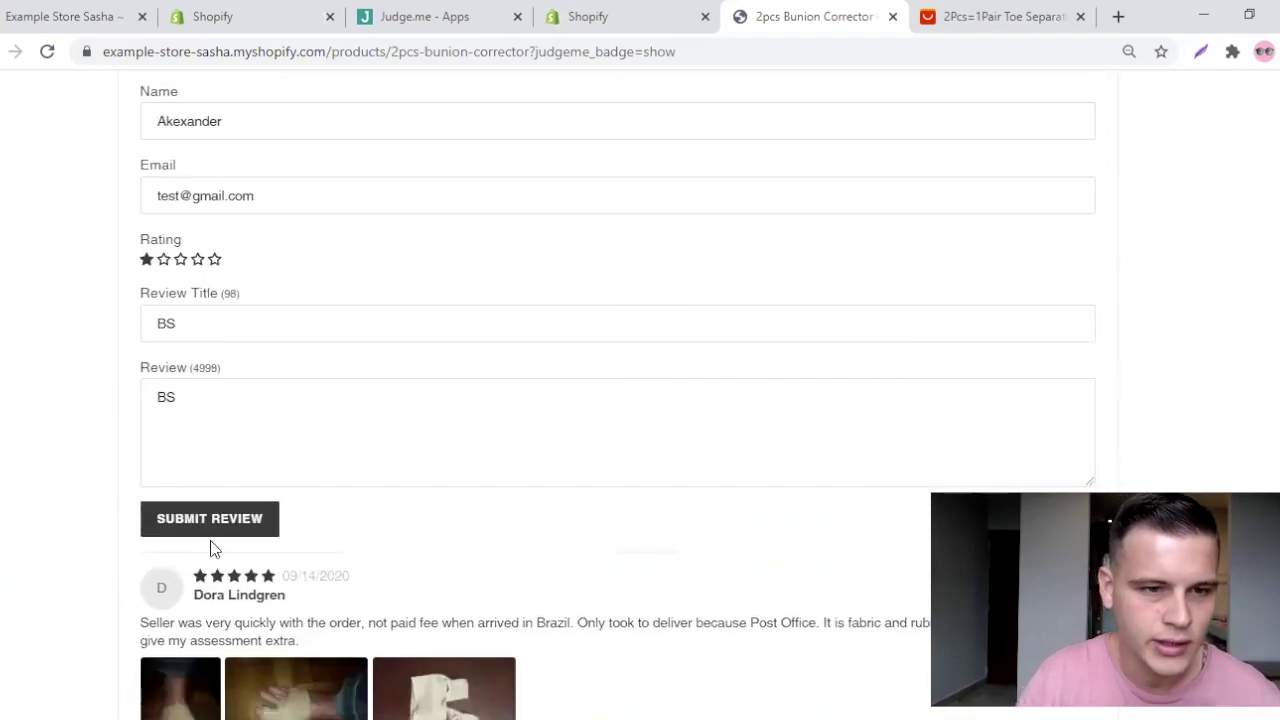
left_click(200, 538)
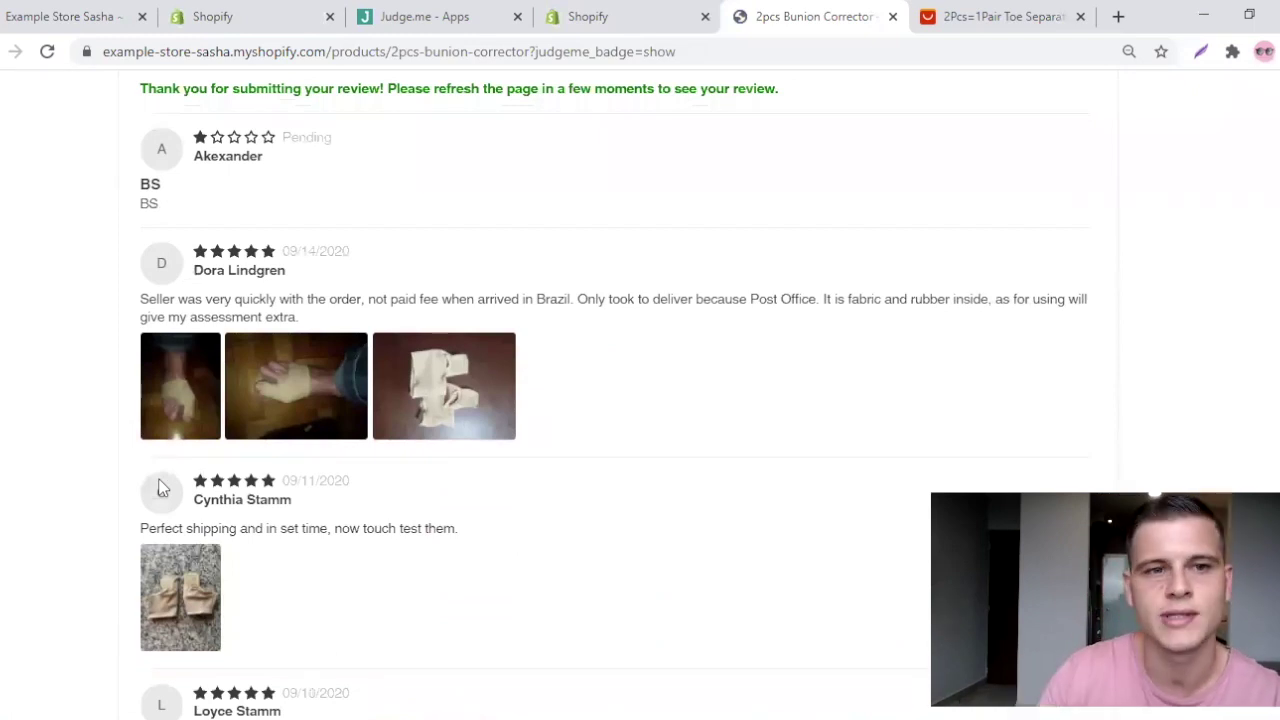
Turn on automatic installation of the Reviews Carousel on the home page in the Judge.me settings for other widgets.
scroll(250, 248, "up", 1)
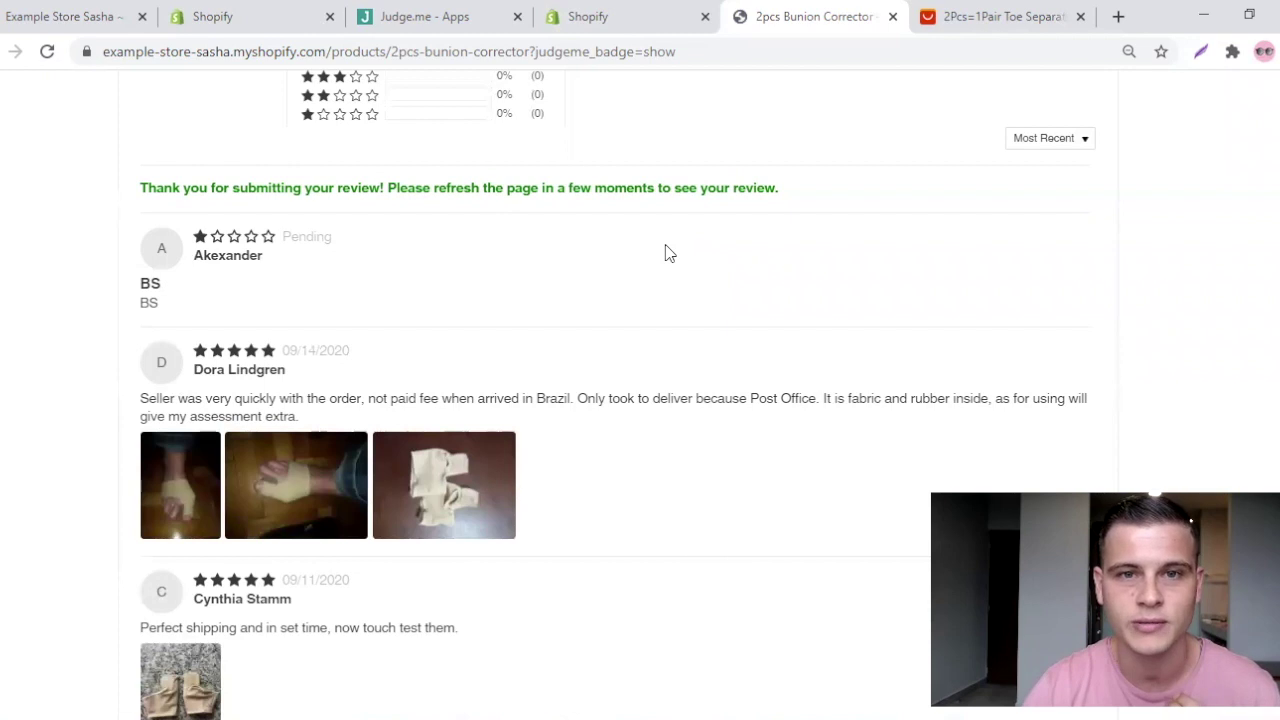
key("ctrl+shift+Tab")
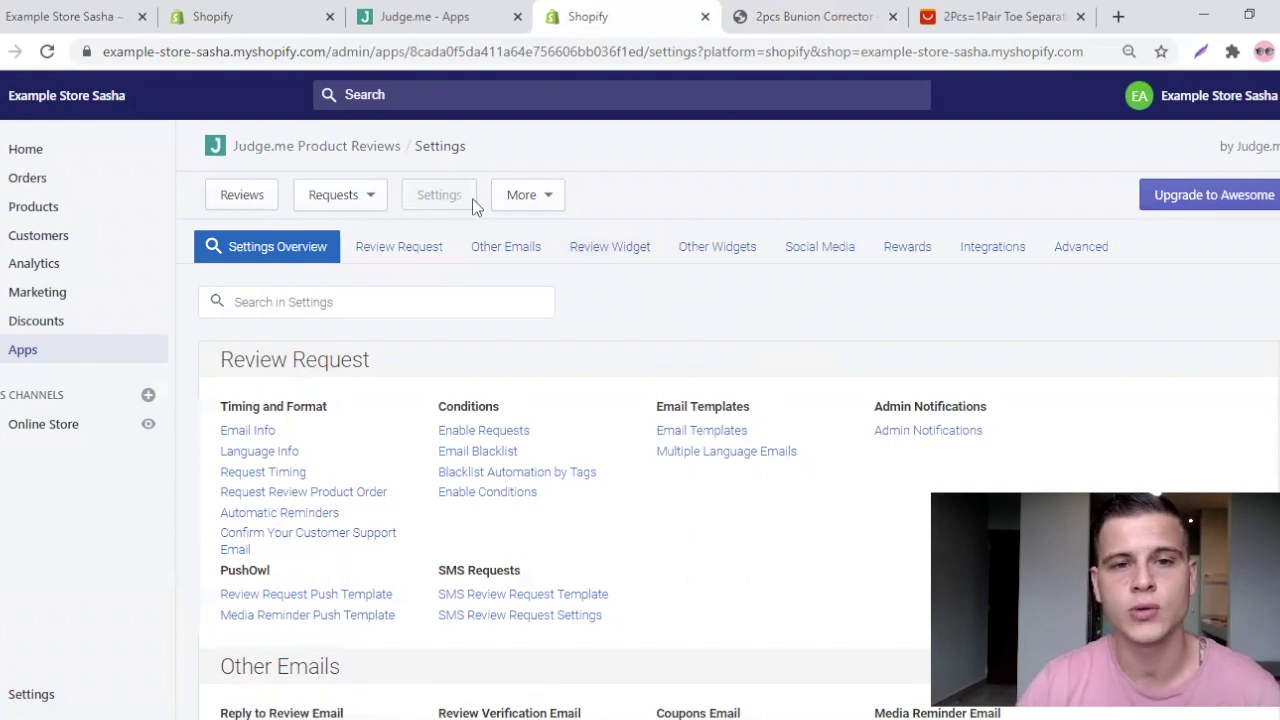
left_click(709, 250)
scroll(290, 452, "down", 2)
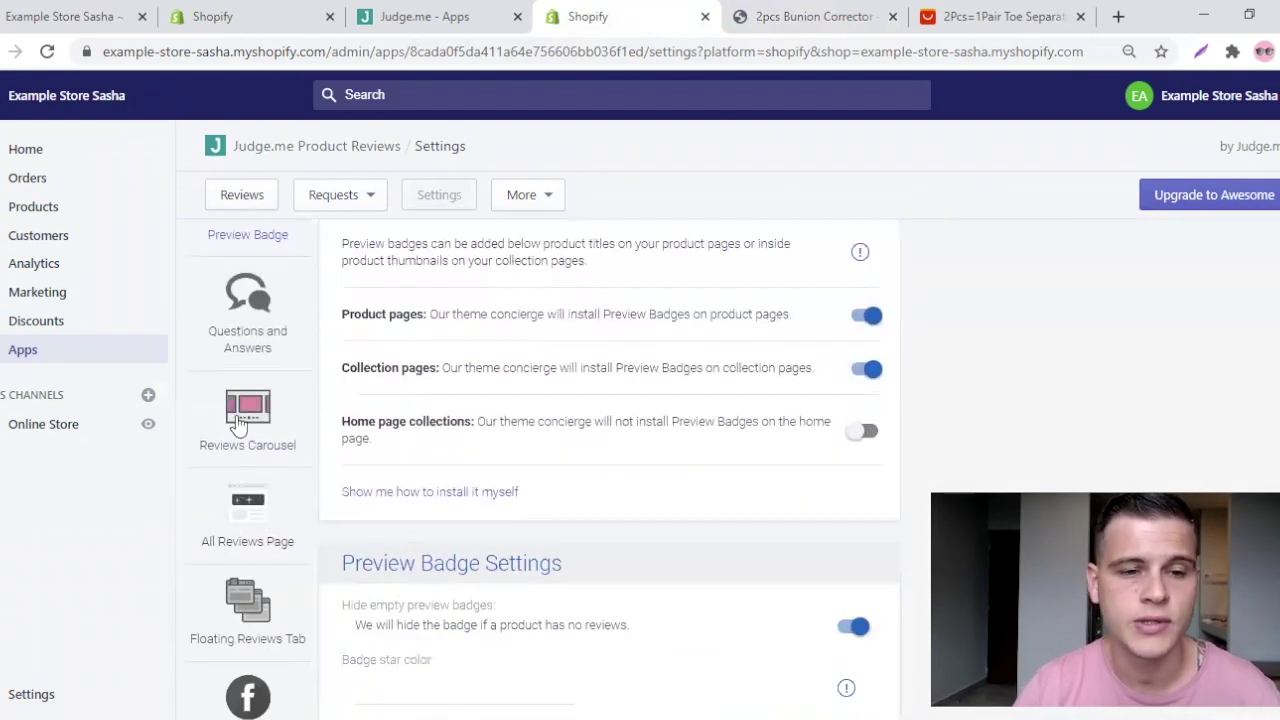
left_click(247, 420)
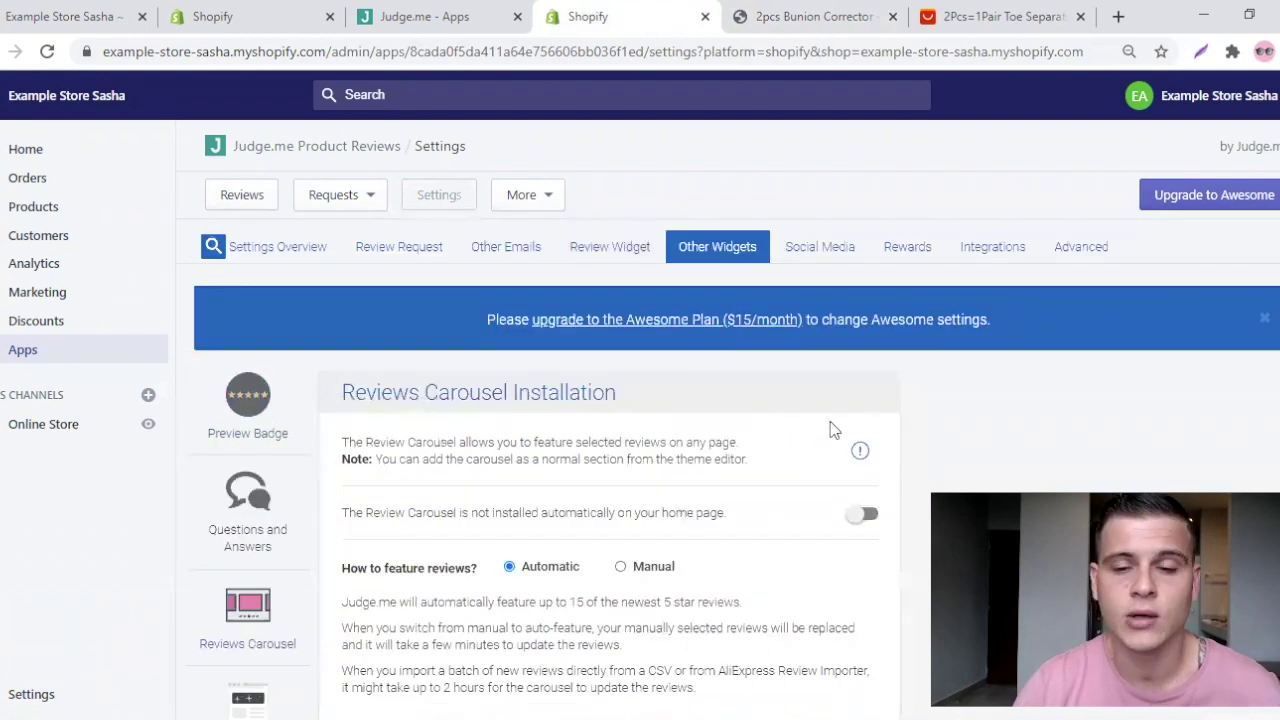
scroll(830, 423, "down", 1)
left_click(862, 418)
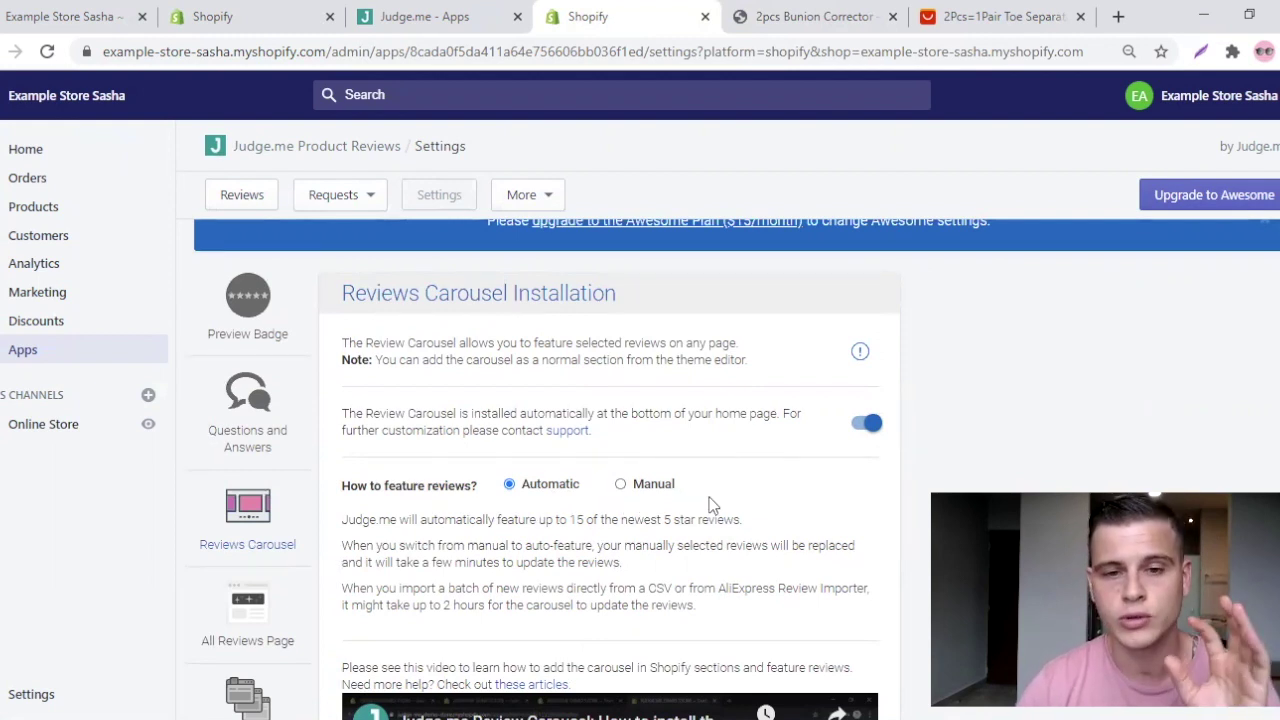
Look through the carousel's themes, header, customization and picture options, and save the free settings.
scroll(838, 512, "down", 3)
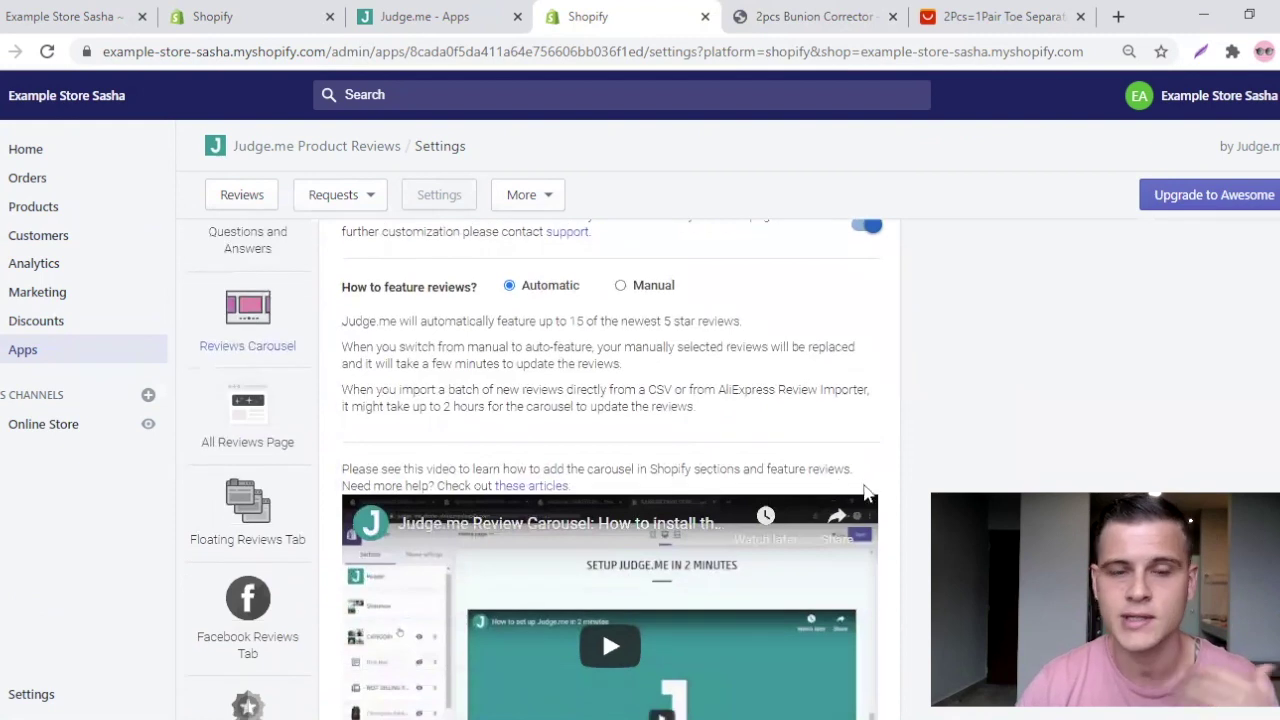
scroll(909, 415, "down", 2)
scroll(909, 415, "down", 5)
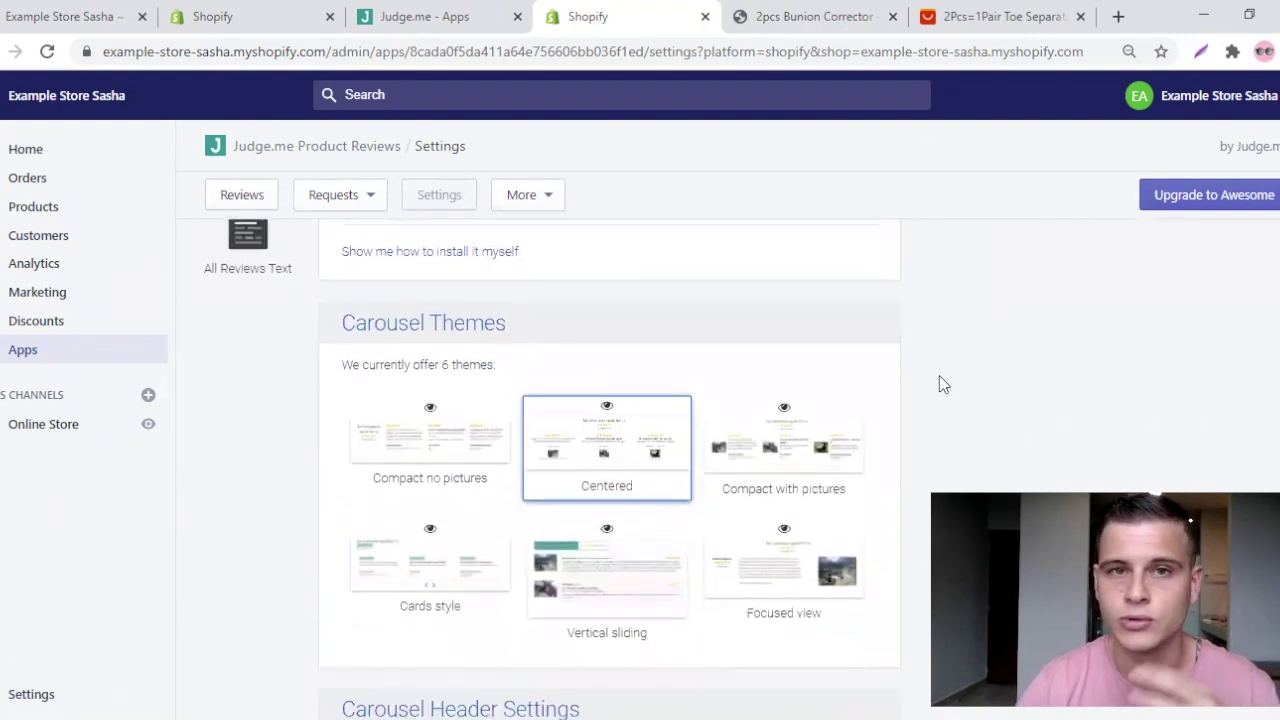
scroll(929, 368, "down", 1)
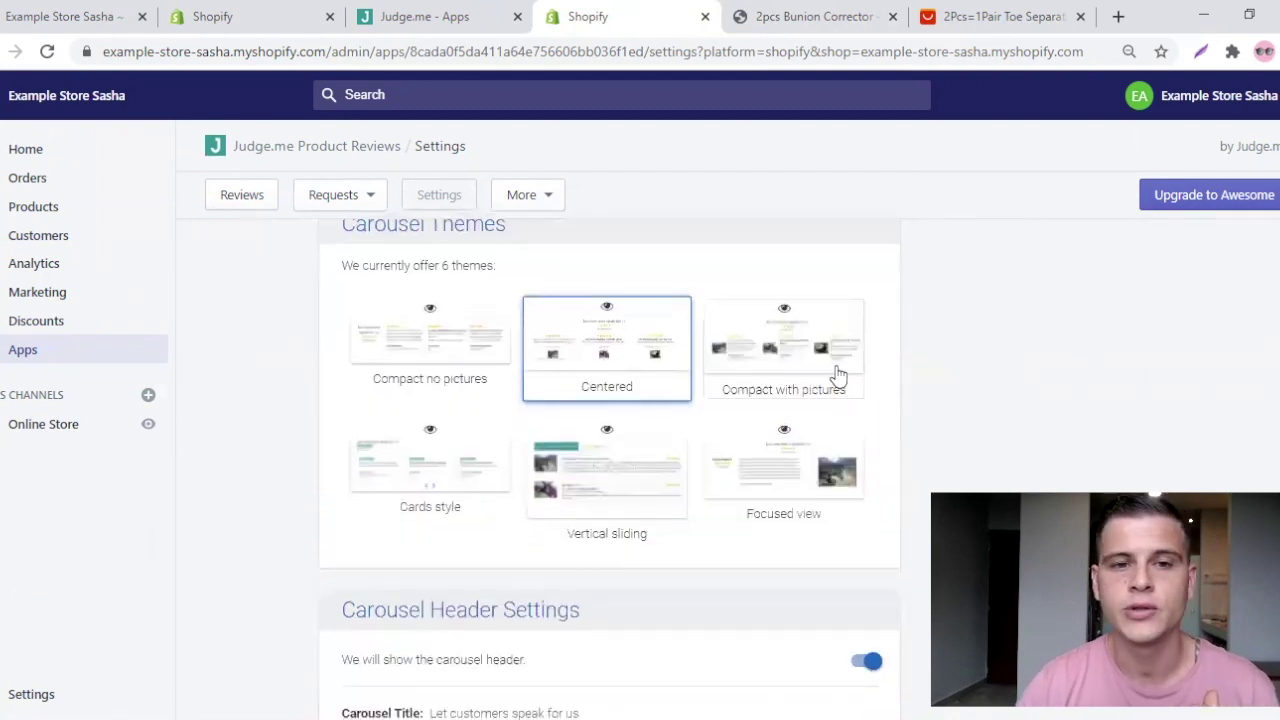
mouse_move(433, 316)
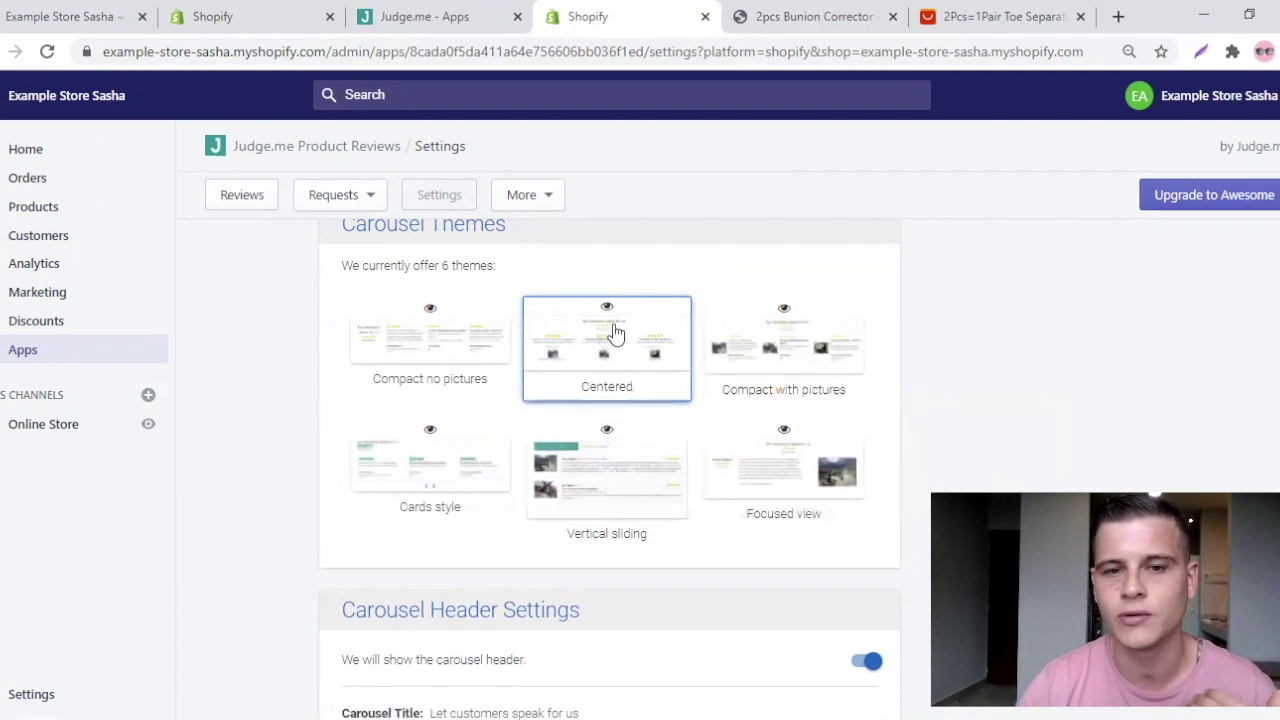
mouse_move(606, 313)
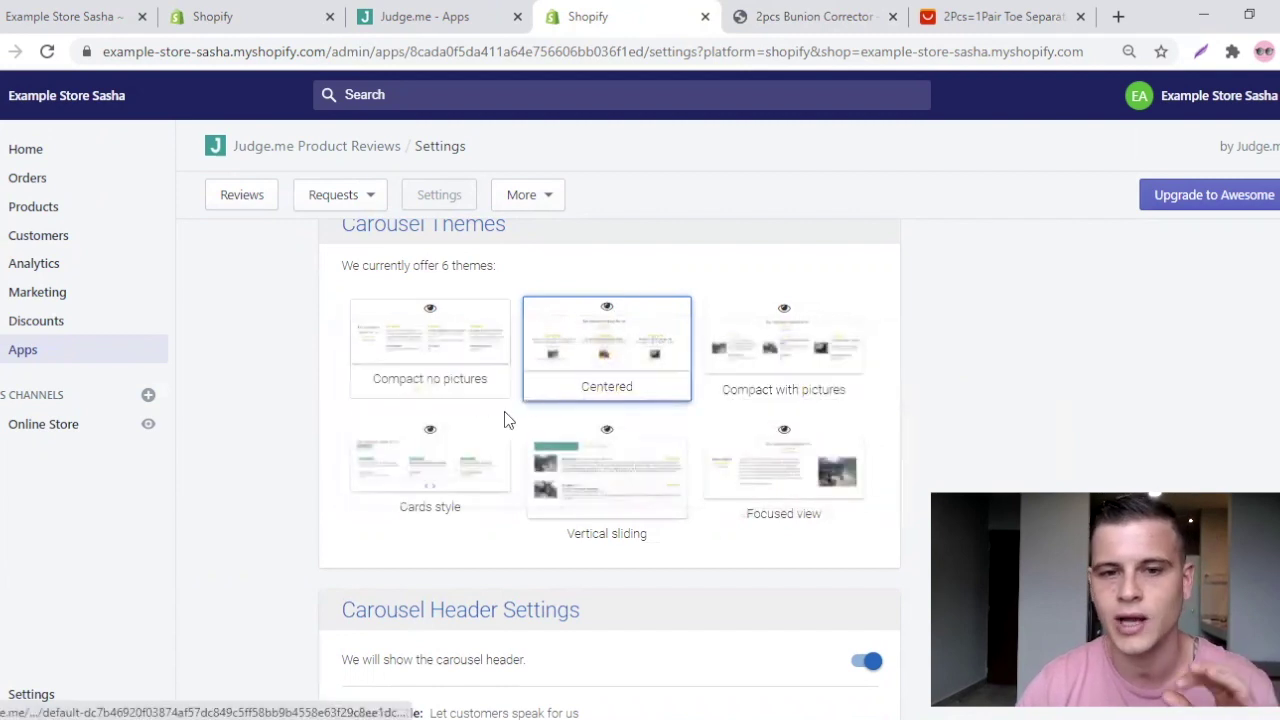
scroll(1012, 322, "down", 3)
scroll(1000, 318, "down", 1)
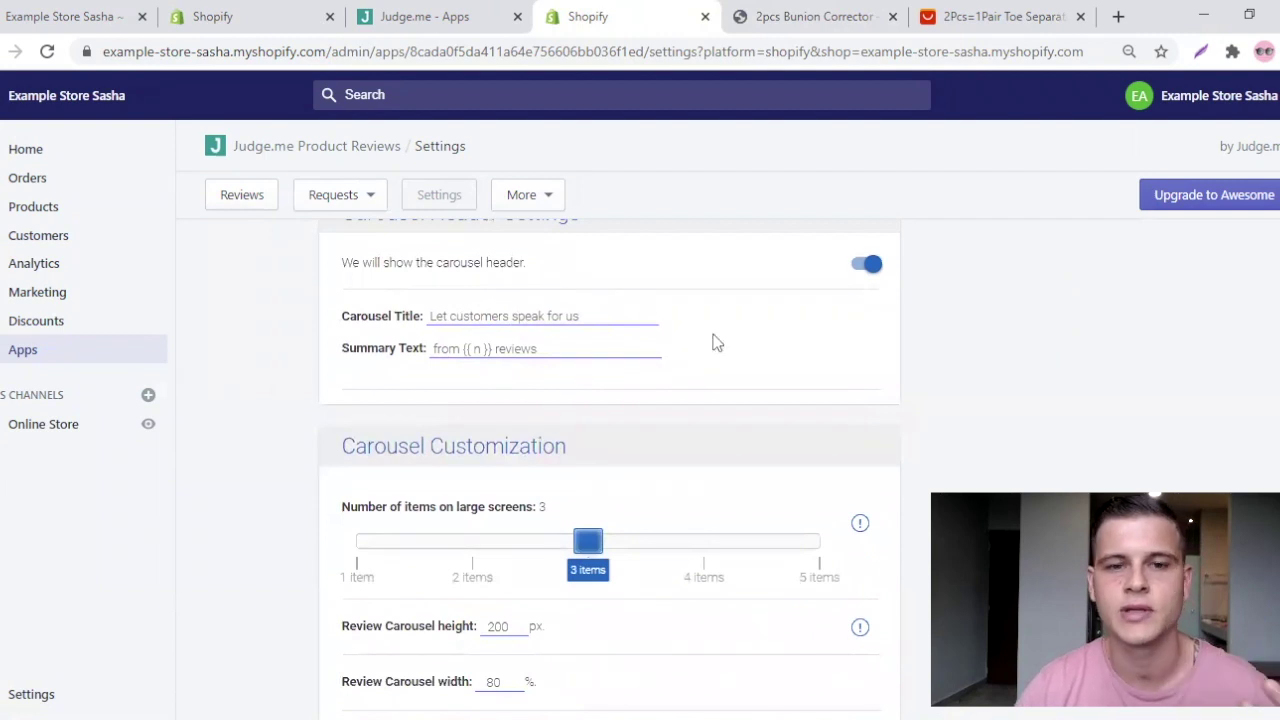
scroll(915, 333, "down", 6)
scroll(917, 333, "down", 3)
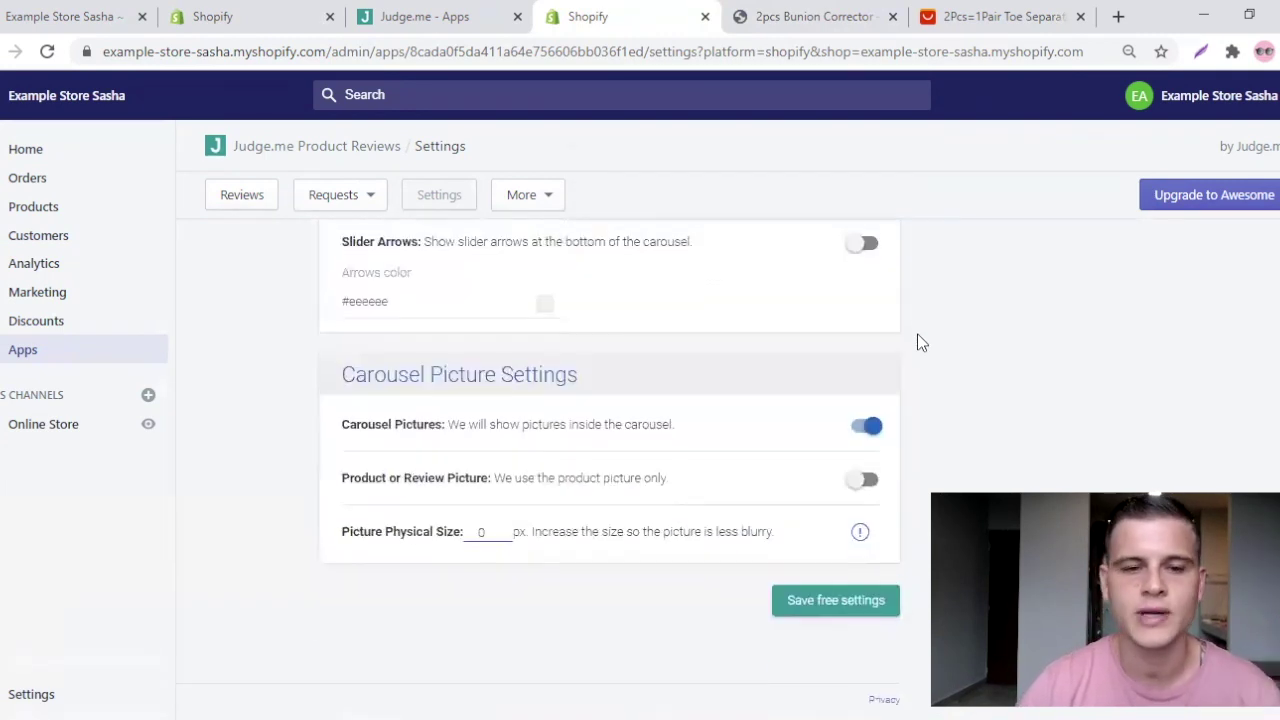
left_click(851, 612)
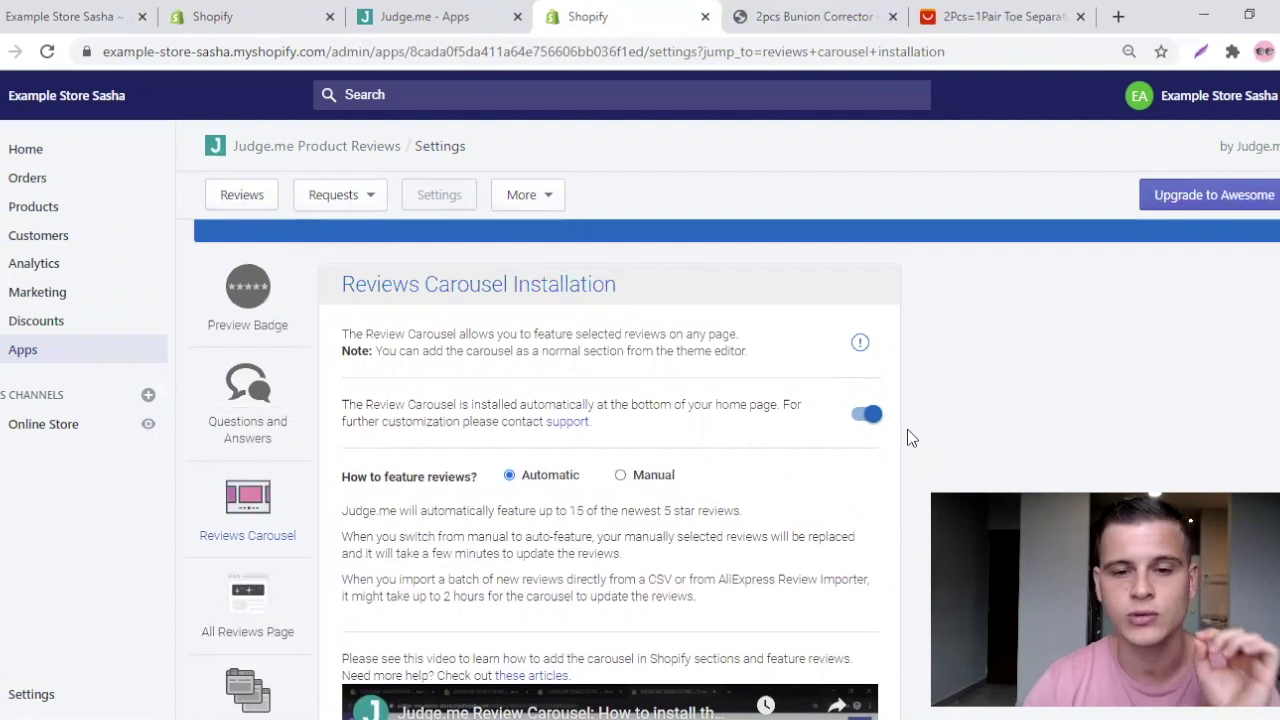
Open the Debut theme editor, add the Judge.me Featured Review Carousel section to the home page, and save the theme.
scroll(911, 437, "down", 3)
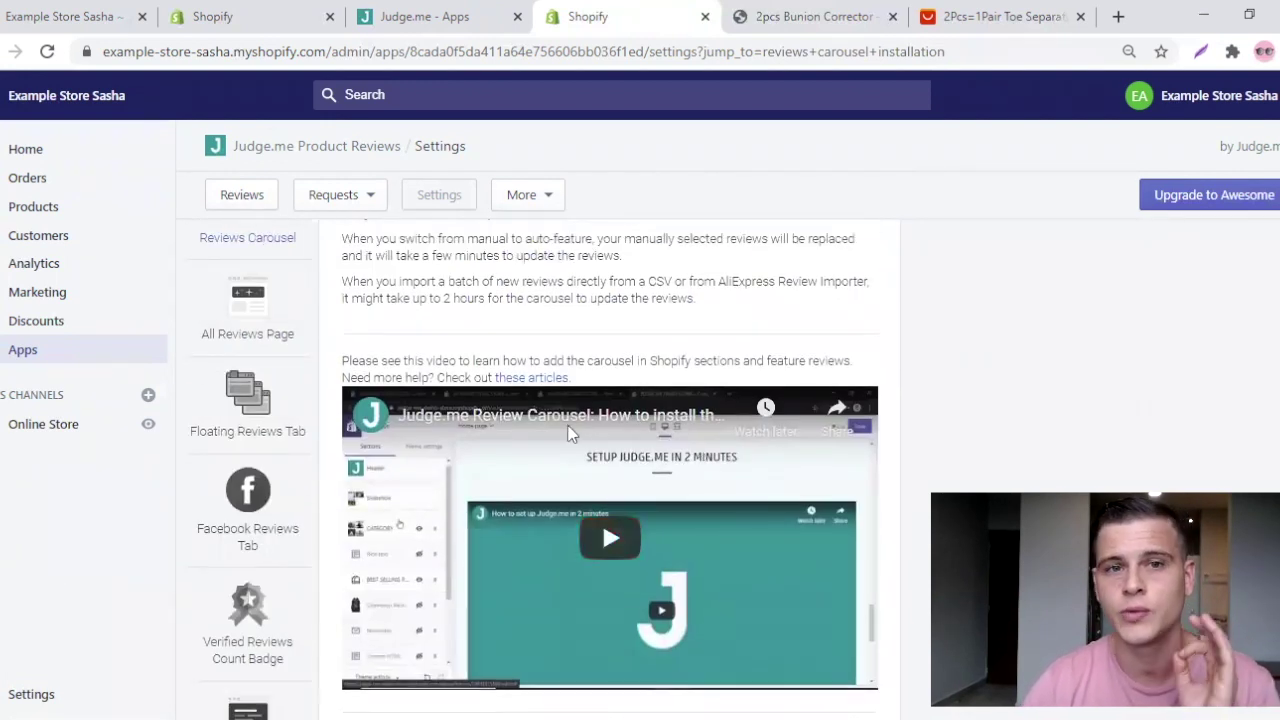
middle_click(43, 428)
left_click(830, 16)
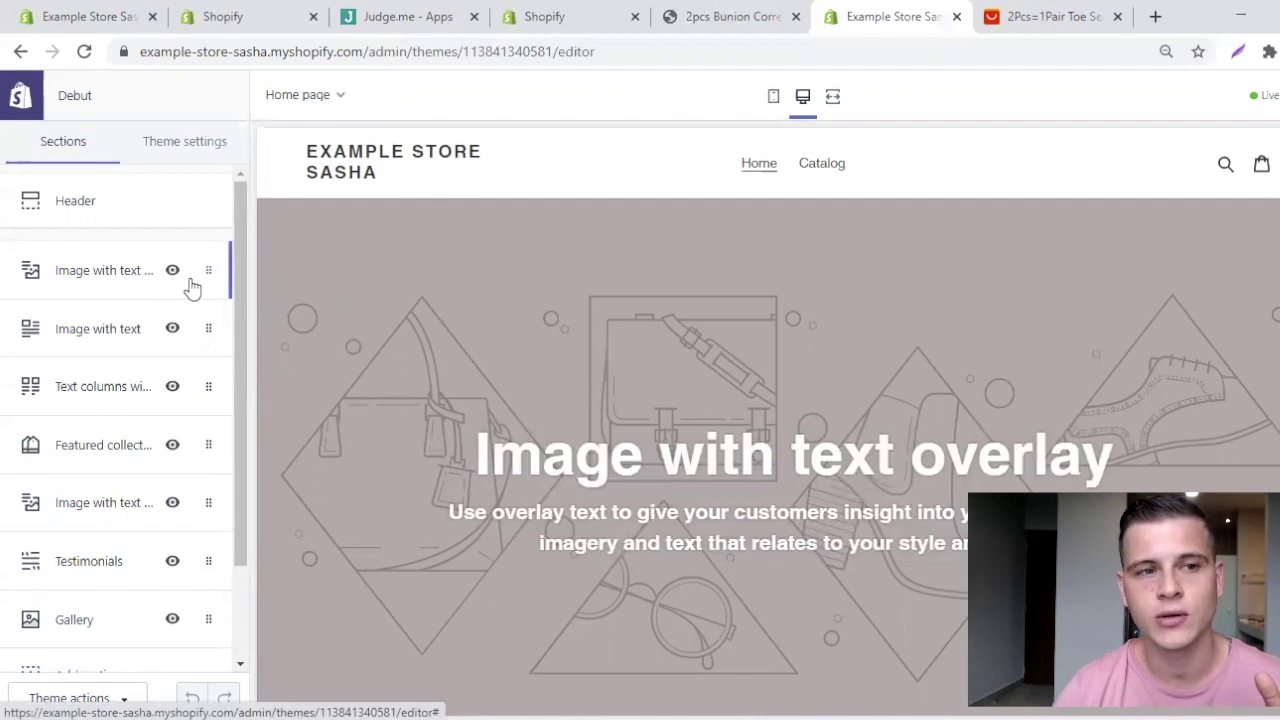
scroll(183, 298, "down", 1)
left_click(91, 568)
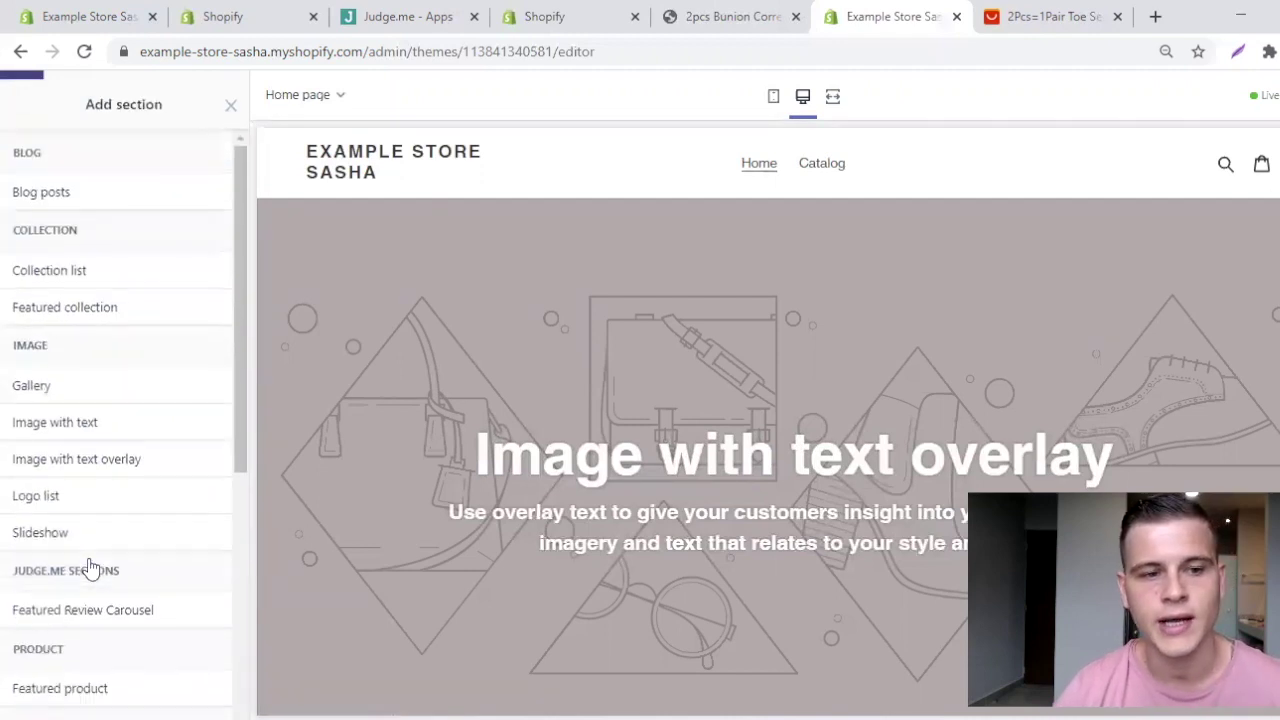
scroll(120, 423, "down", 2)
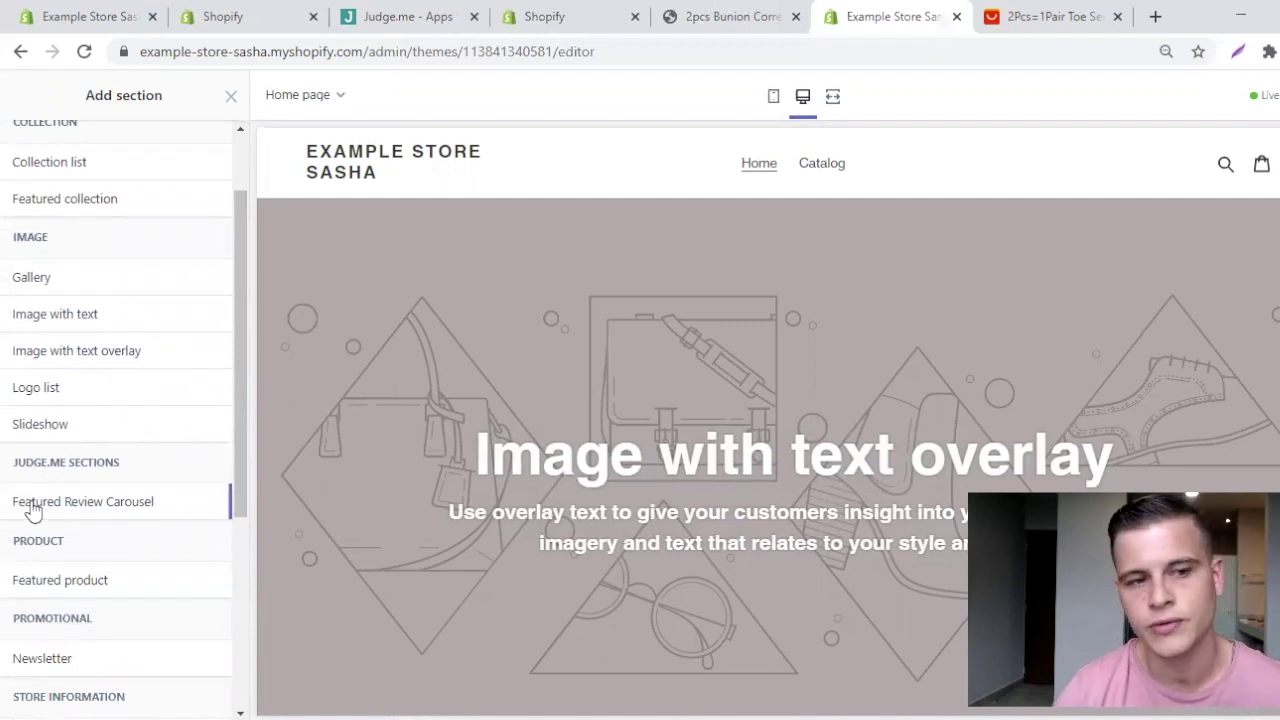
mouse_move(33, 510)
left_click(201, 500)
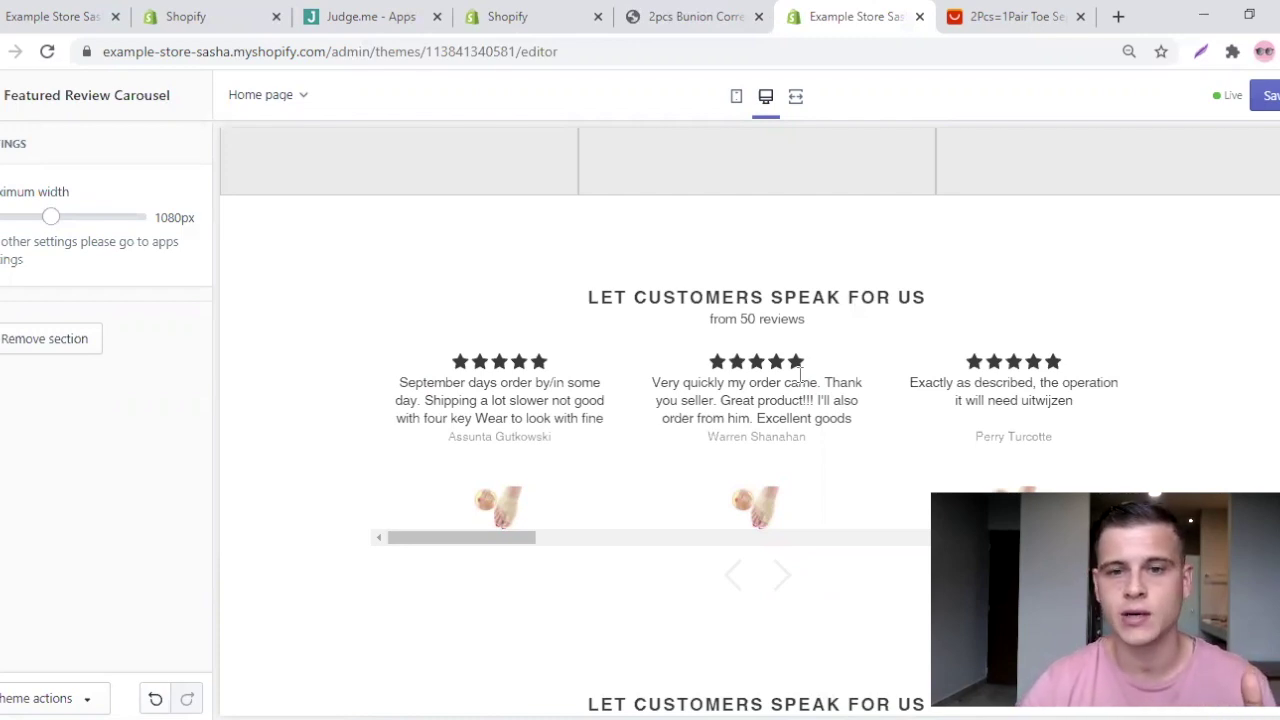
left_click(1268, 98)
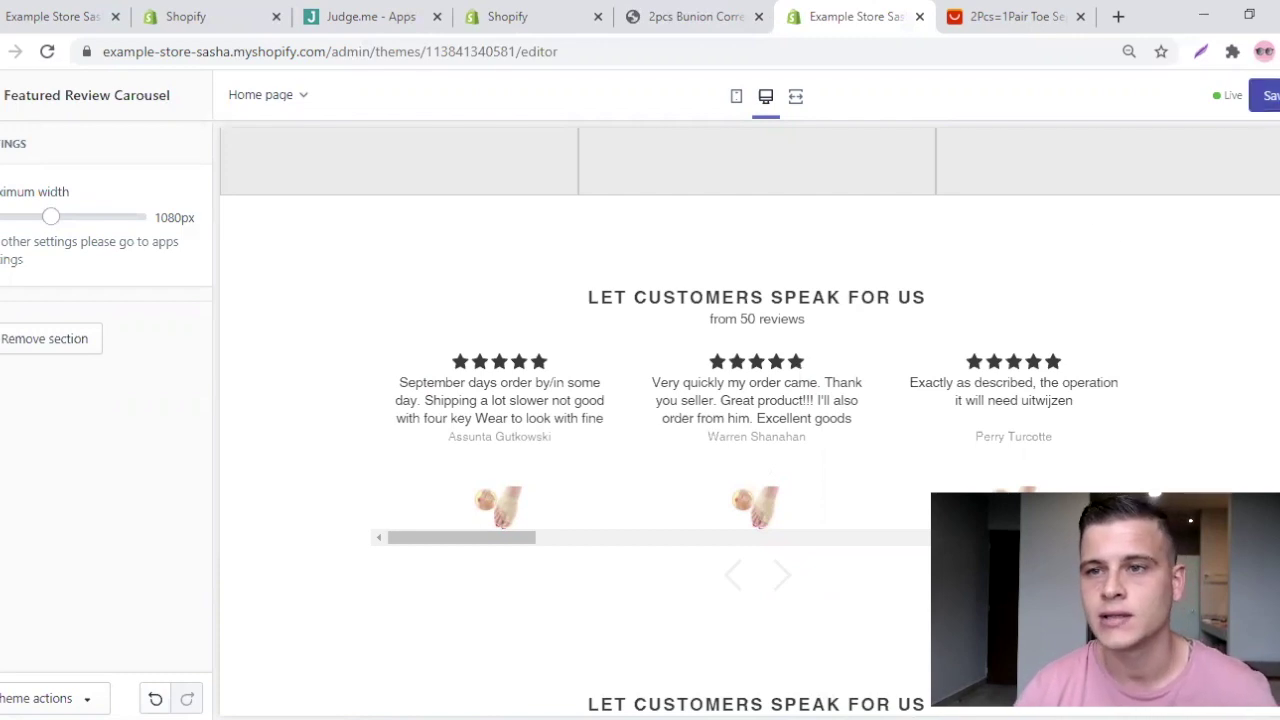
Check the automatic carousel installation setting in Judge.me and examine the review carousel in the theme editor's home page preview.
key("ctrl+shift+Tab")
key("ctrl+shift+Tab")
scroll(625, 301, "up", 5)
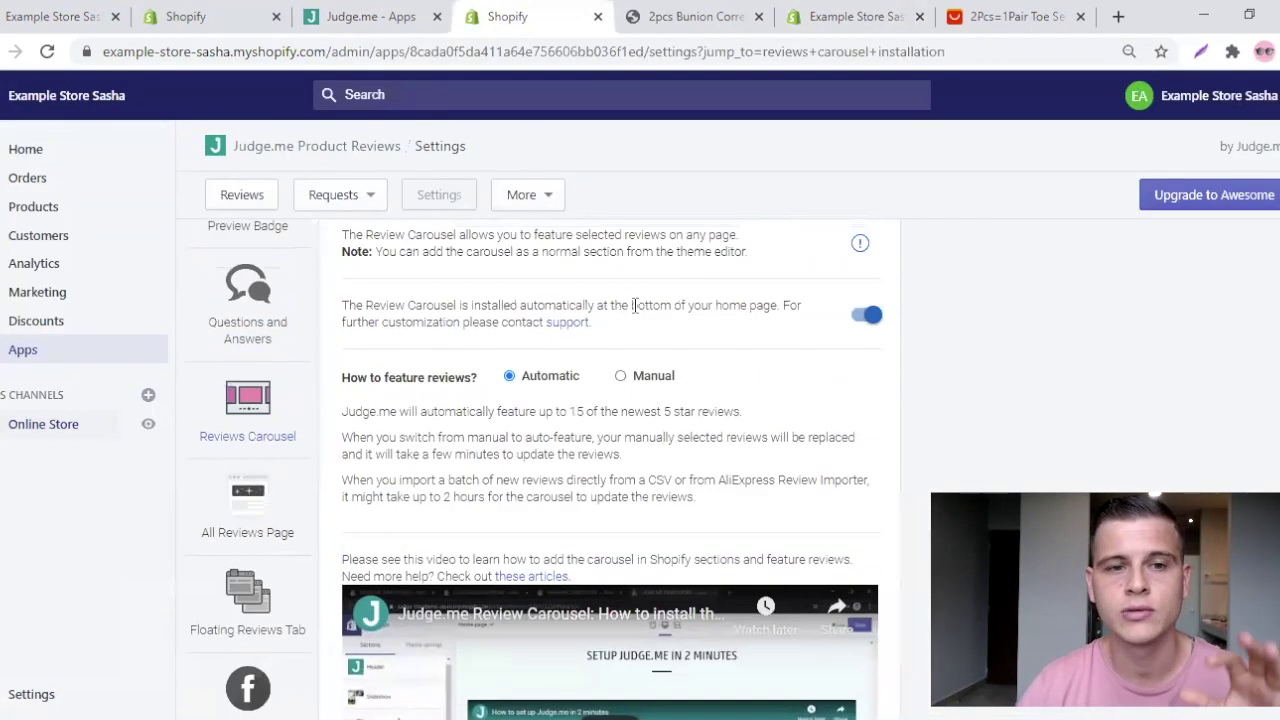
left_click(817, 22)
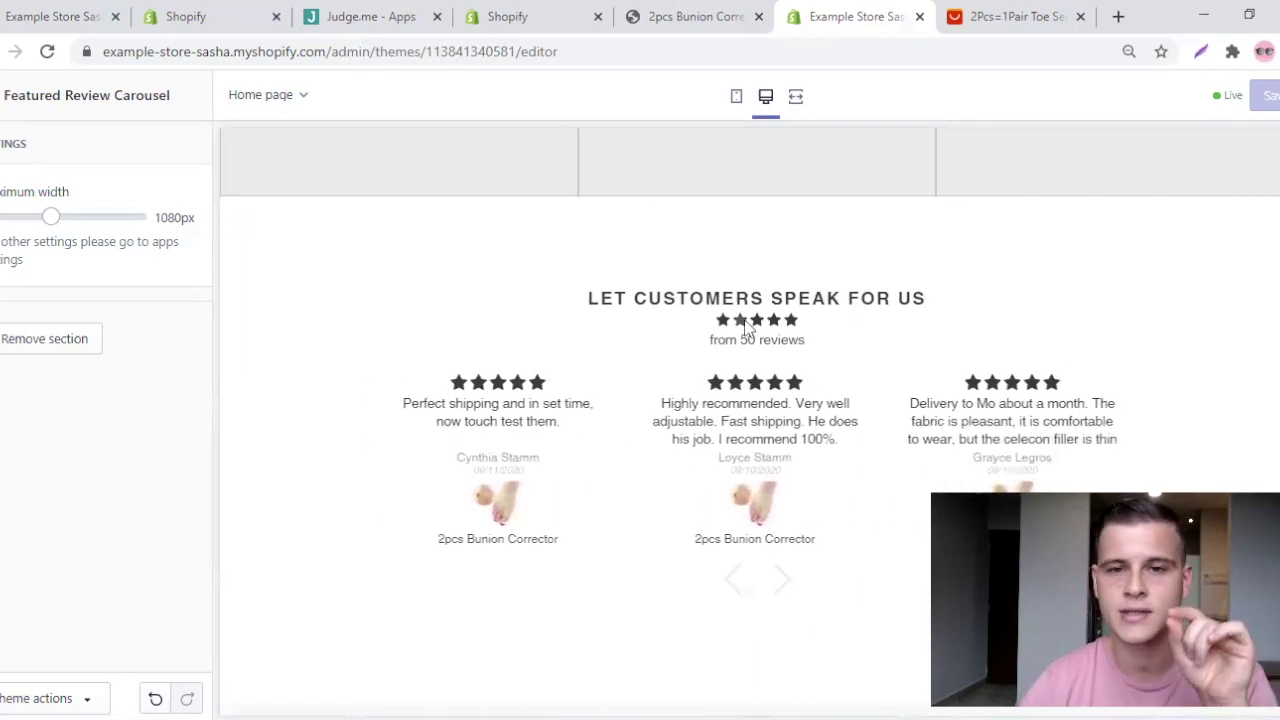
Set the review widget's star color to dark red #760f0f in the Judge.me settings and save the free settings.
key("ctrl+shift+Tab")
key("ctrl+shift+Tab")
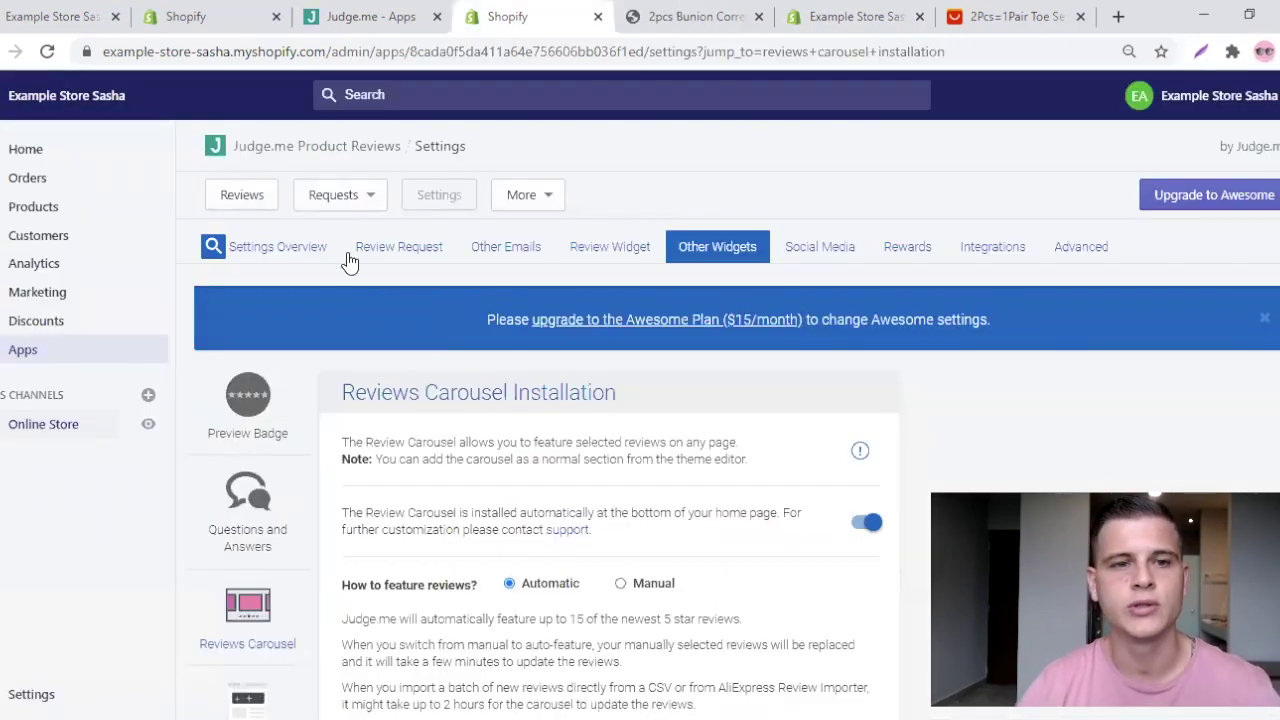
left_click(278, 246)
scroll(455, 330, "down", 1)
scroll(450, 295, "up", 1)
scroll(400, 310, "down", 7)
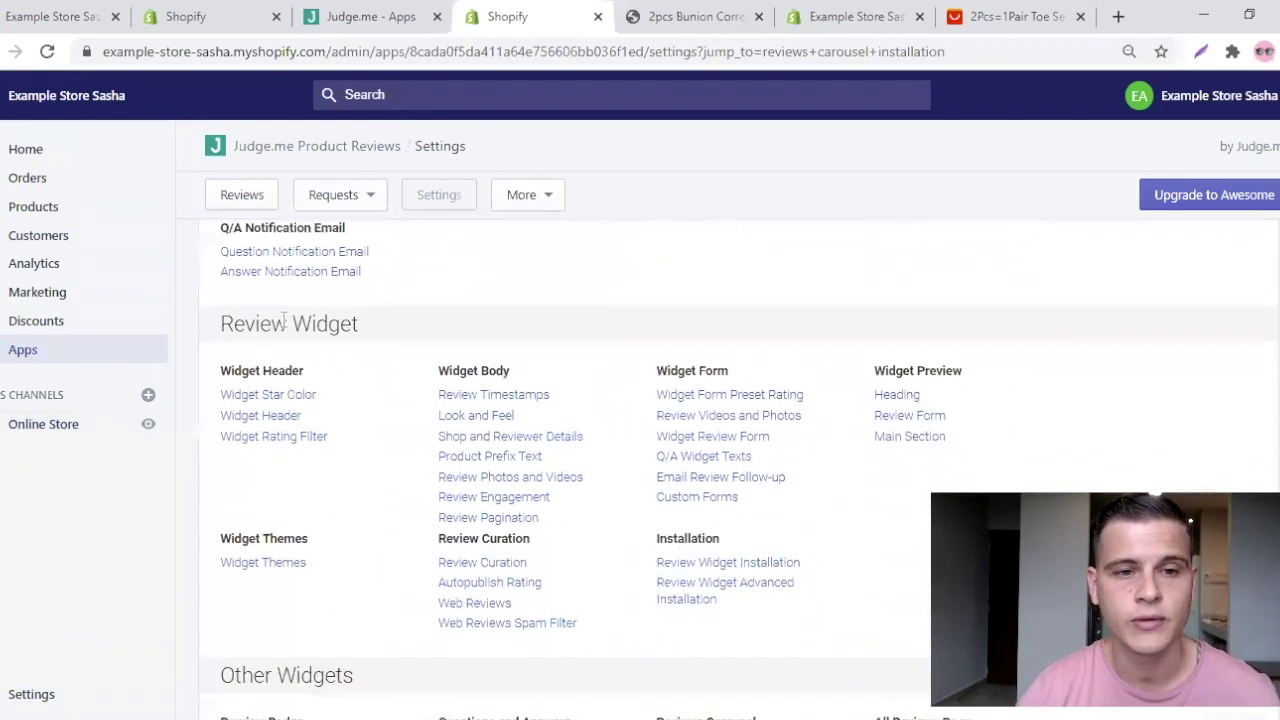
left_click(272, 396)
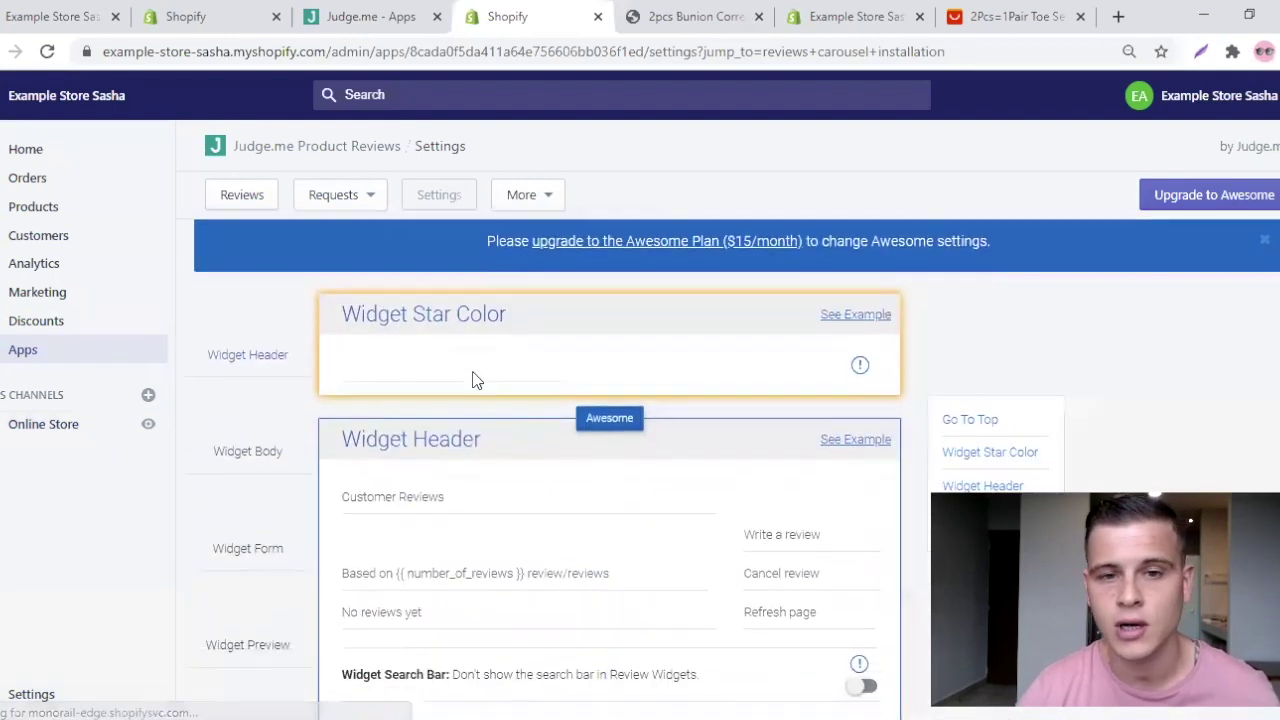
left_click(426, 338)
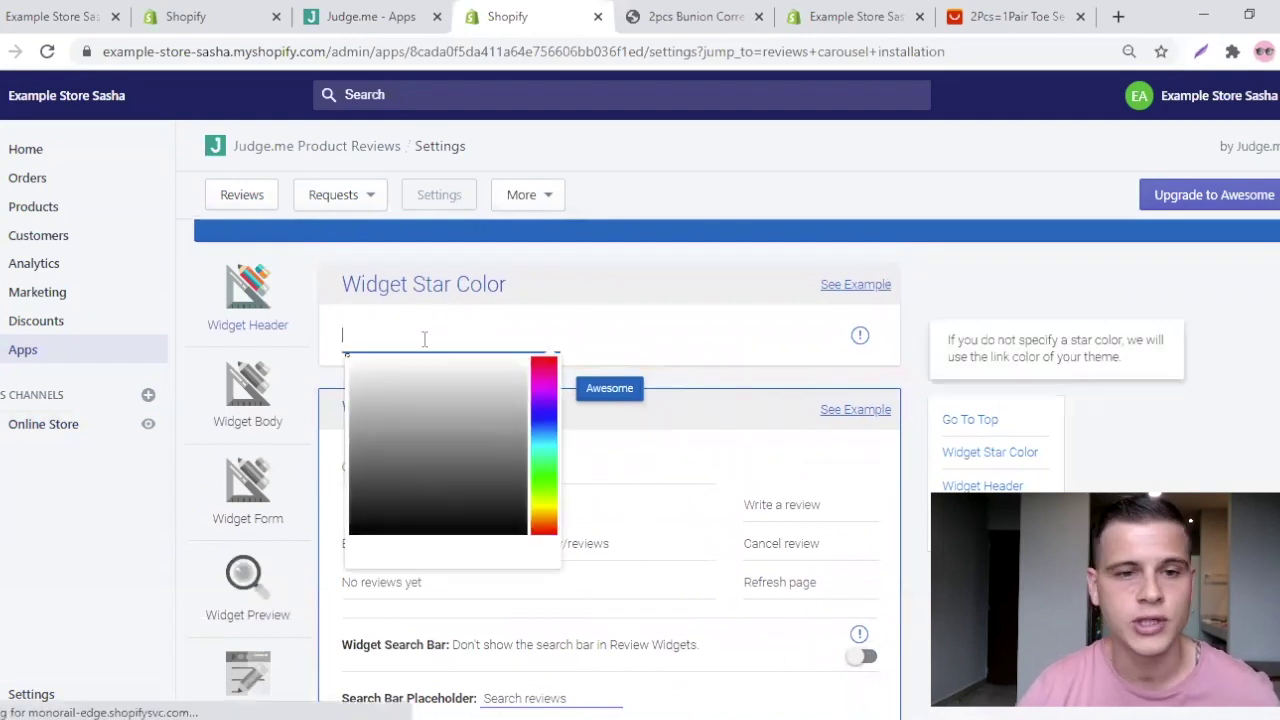
left_click_drag(400, 429, 504, 452)
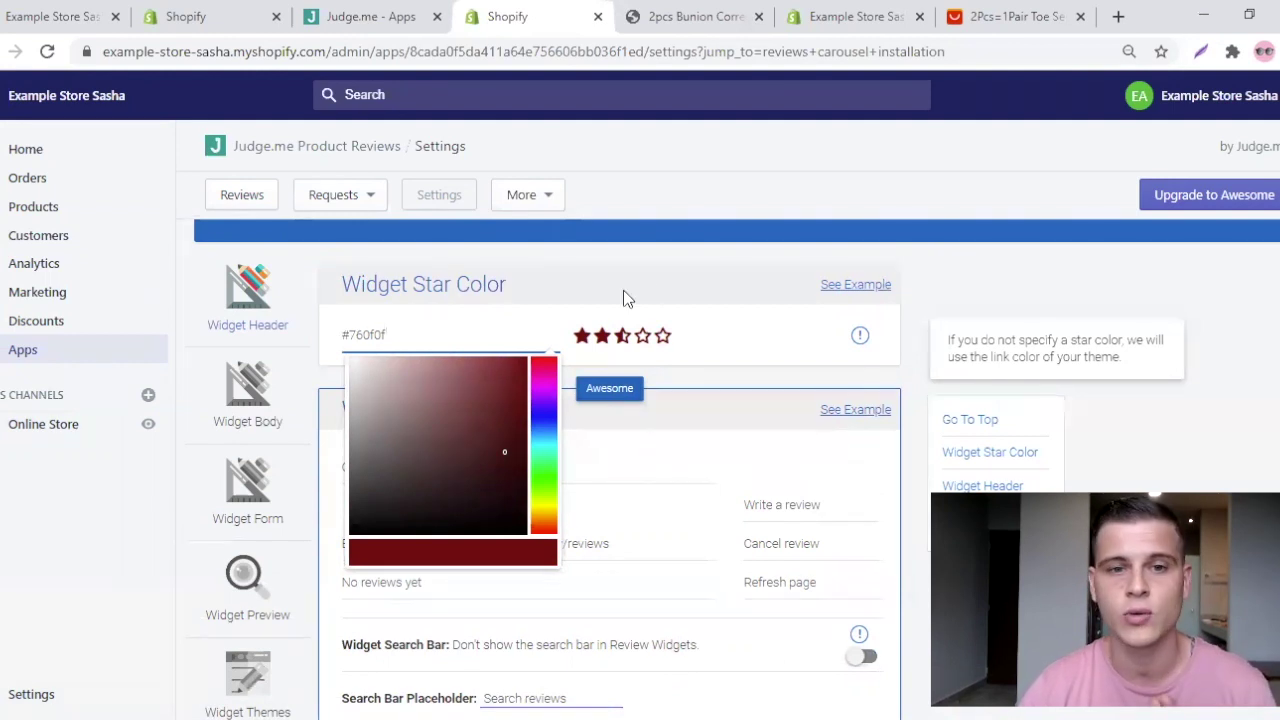
scroll(884, 349, "down", 1)
scroll(884, 349, "down", 15)
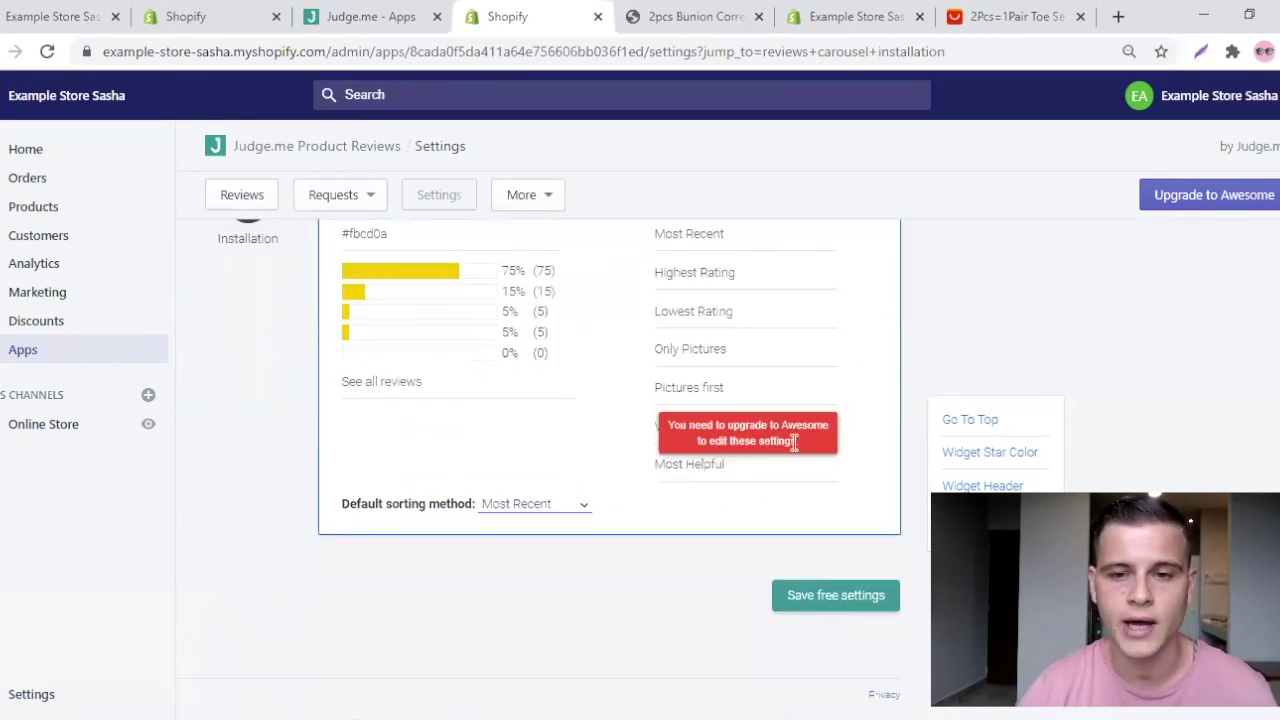
left_click(794, 602)
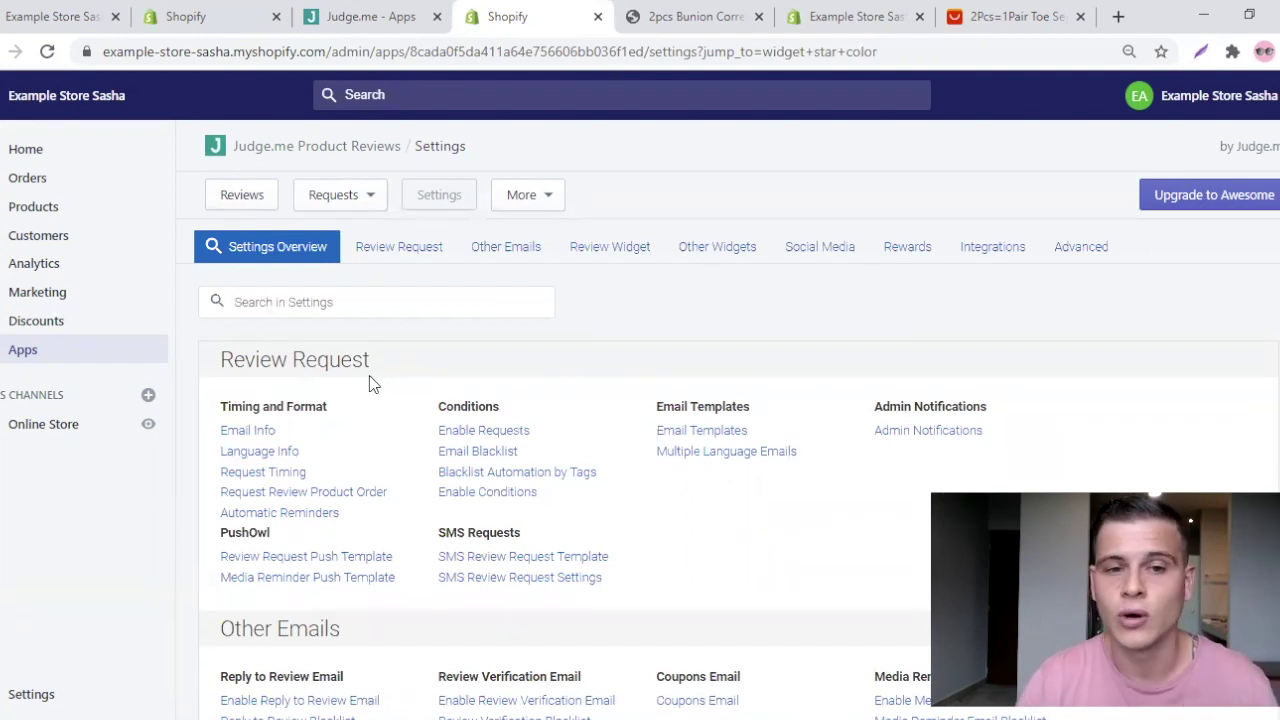
Disable review requests for both domestic and international orders and save the free settings.
left_click(481, 438)
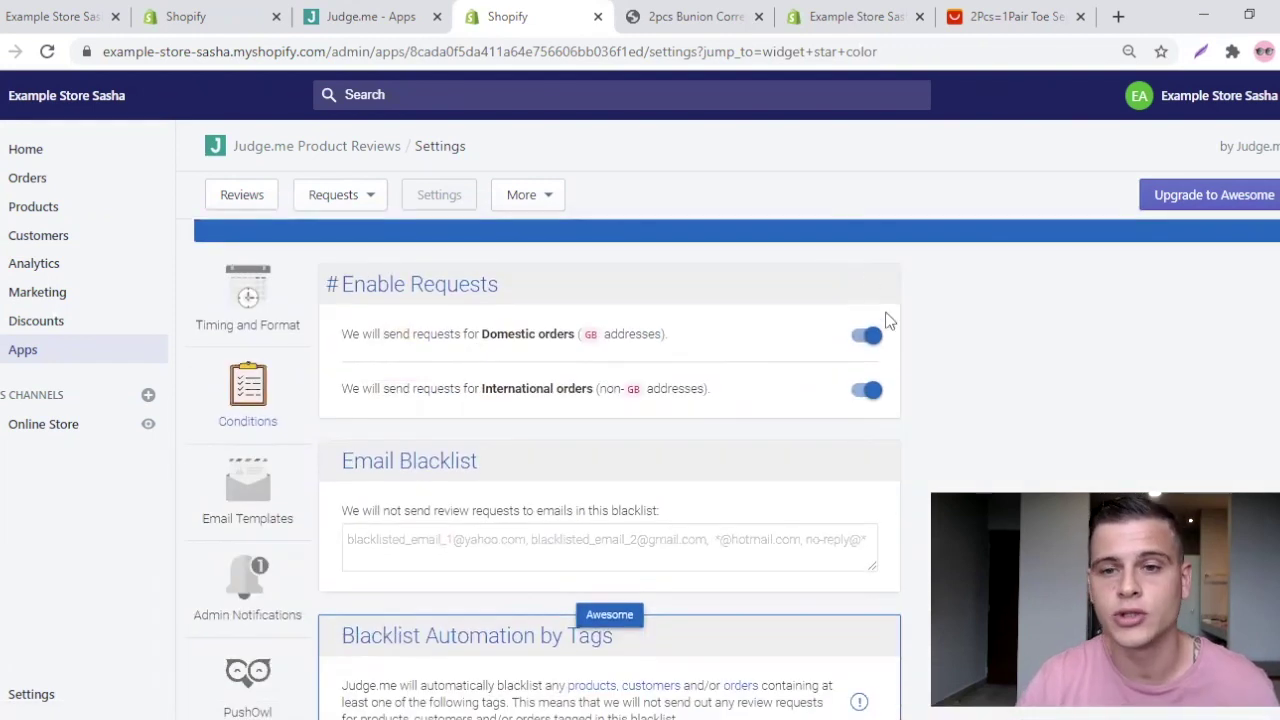
left_click(870, 338)
left_click(866, 390)
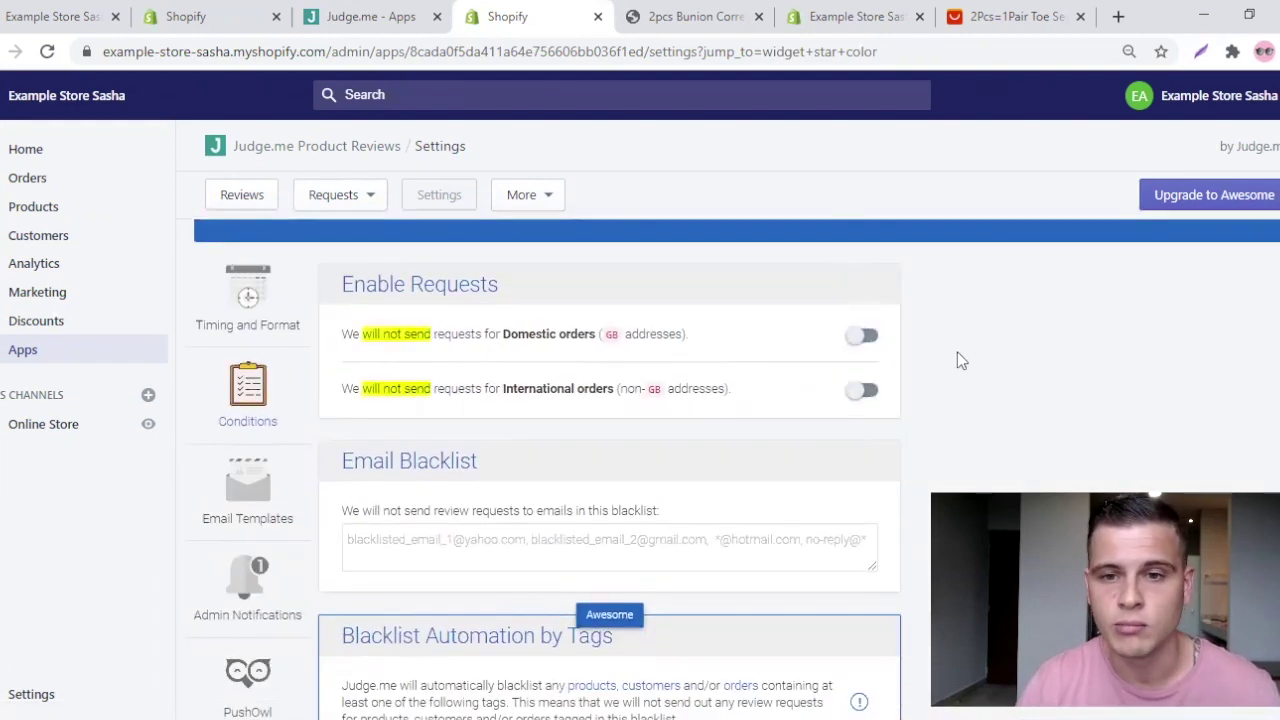
scroll(957, 352, "down", 9)
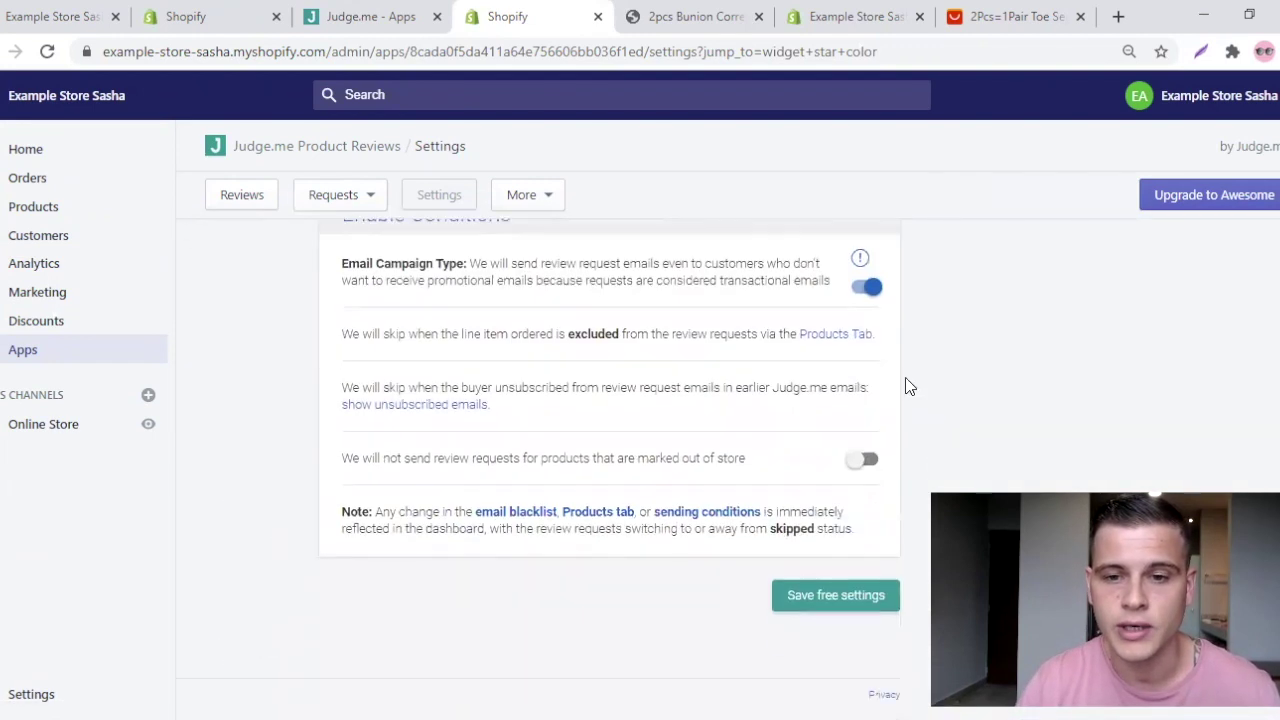
left_click(825, 612)
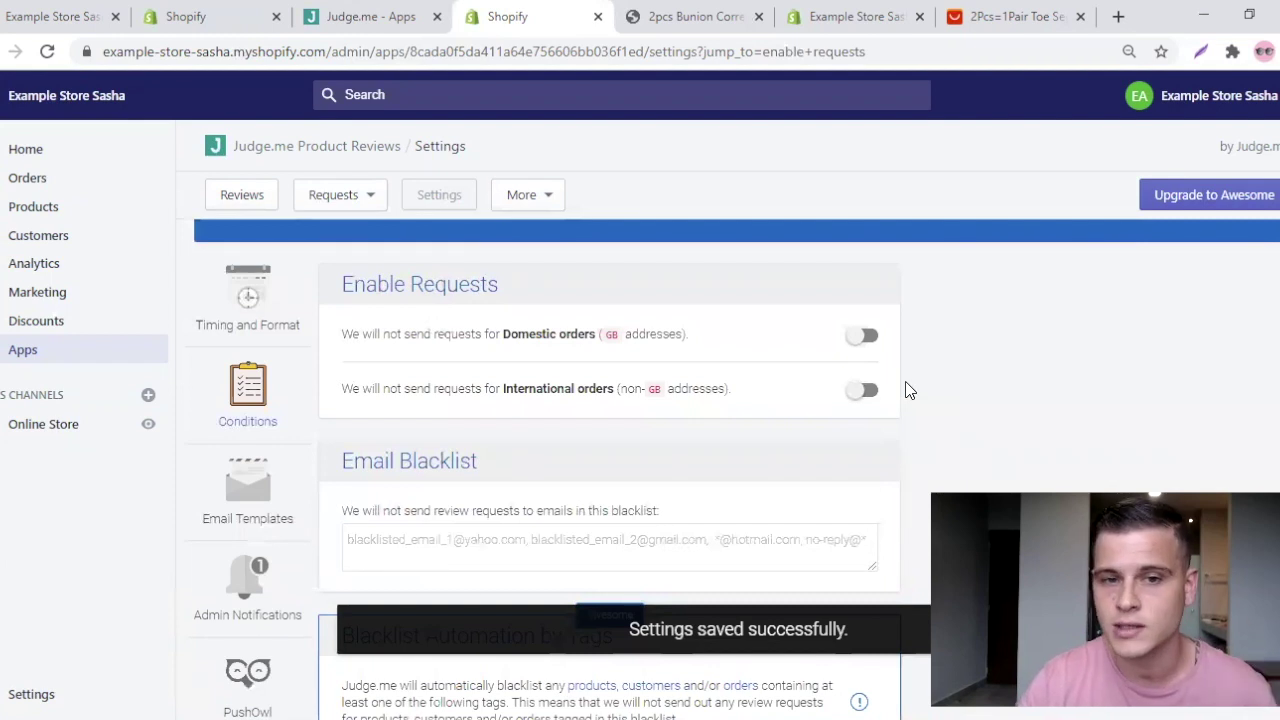
Examine the star color and the new one-star "BS" review on the 2pcs Bunion Corrector store page.
scroll(282, 260, "up", 1)
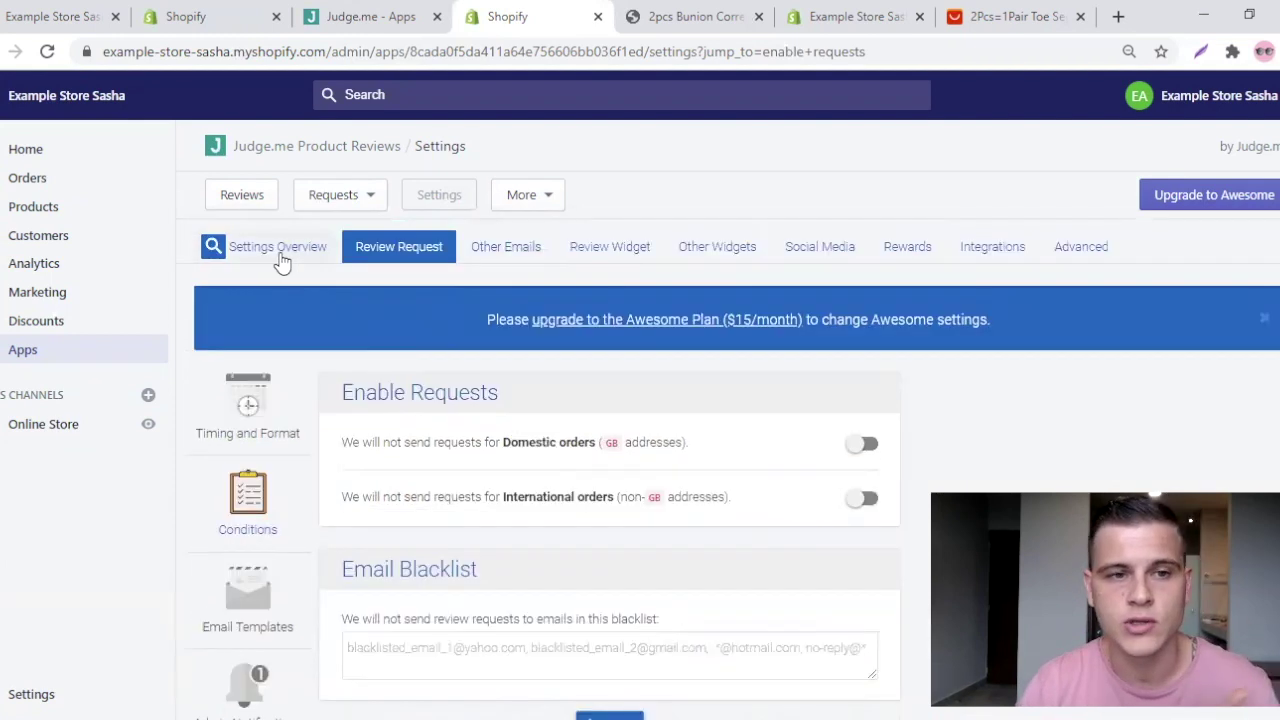
left_click(277, 247)
key("ctrl+Tab")
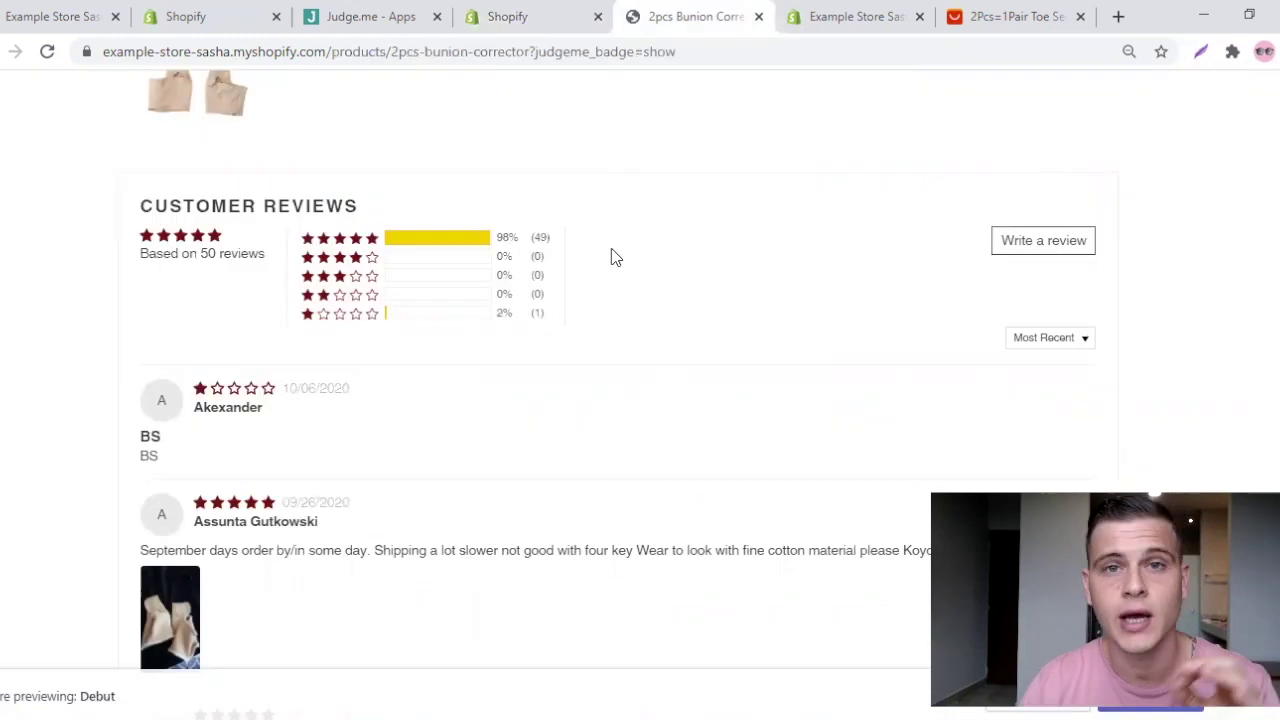
scroll(306, 334, "down", 1)
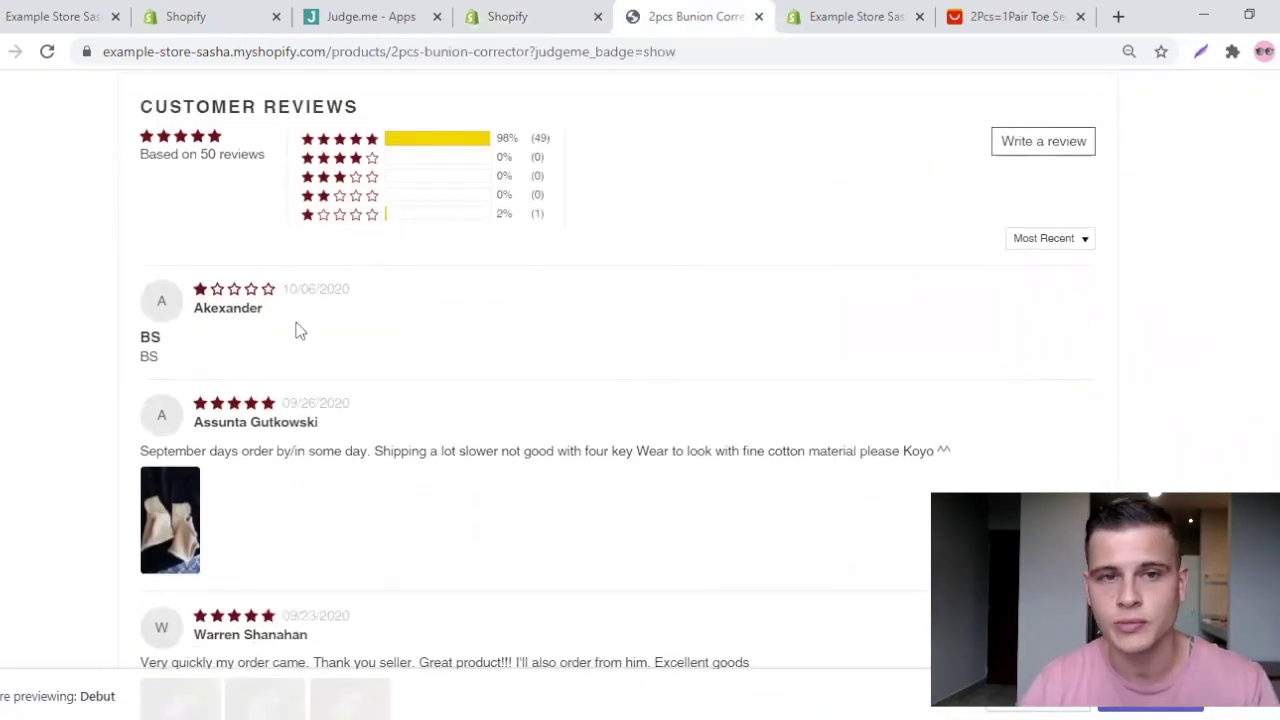
Turn off autopublishing of new reviews in the Judge.me Review Curation settings and save the free settings.
key("ctrl+shift+Tab")
scroll(494, 363, "down", 3)
scroll(494, 443, "down", 4)
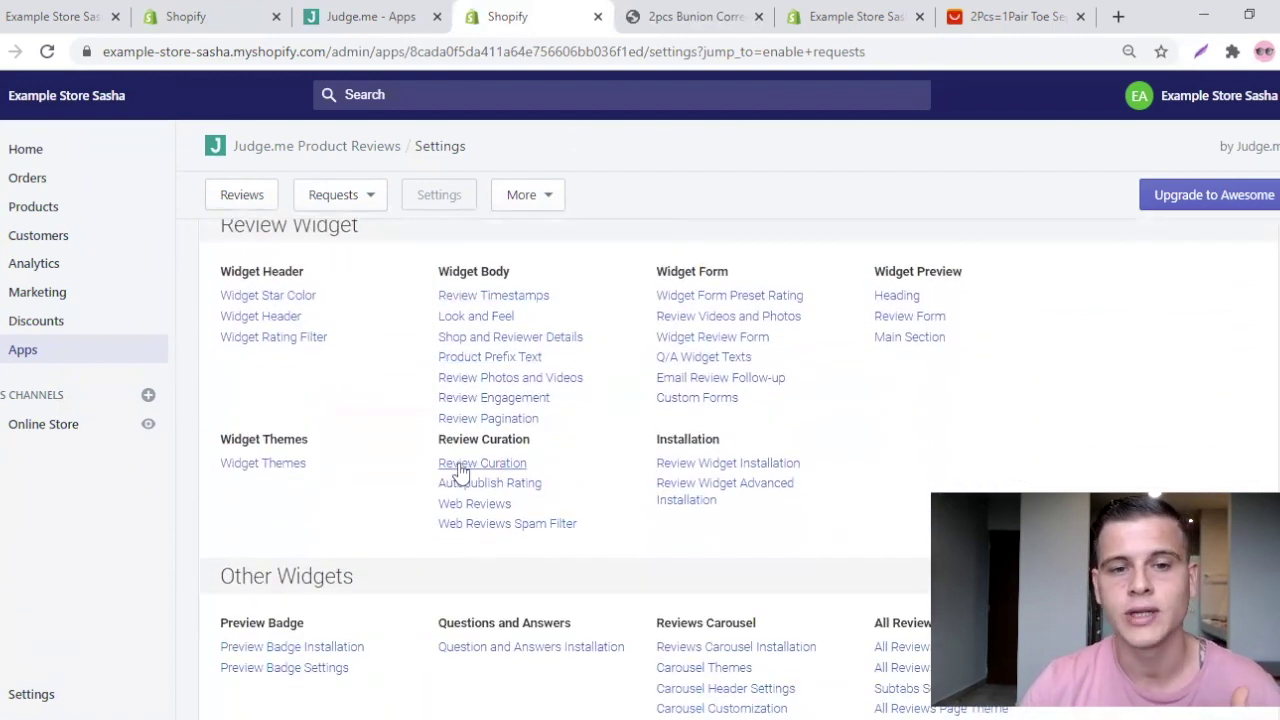
left_click(465, 470)
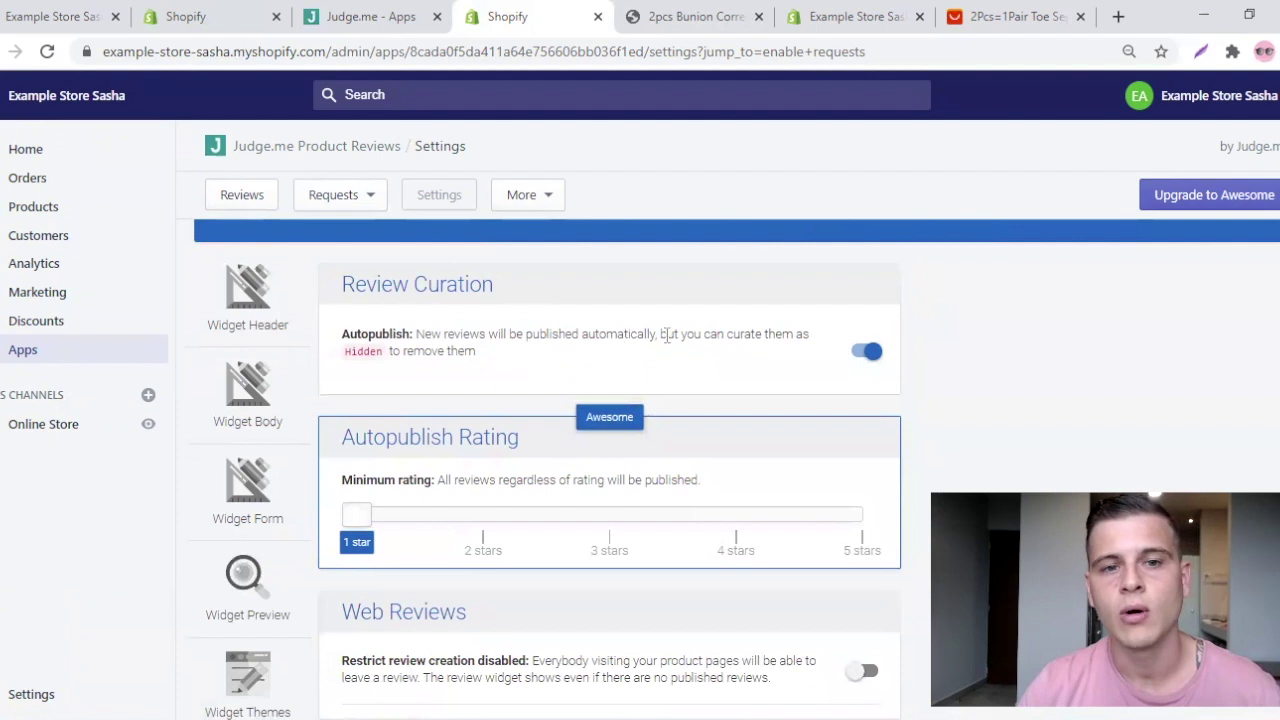
left_click(866, 352)
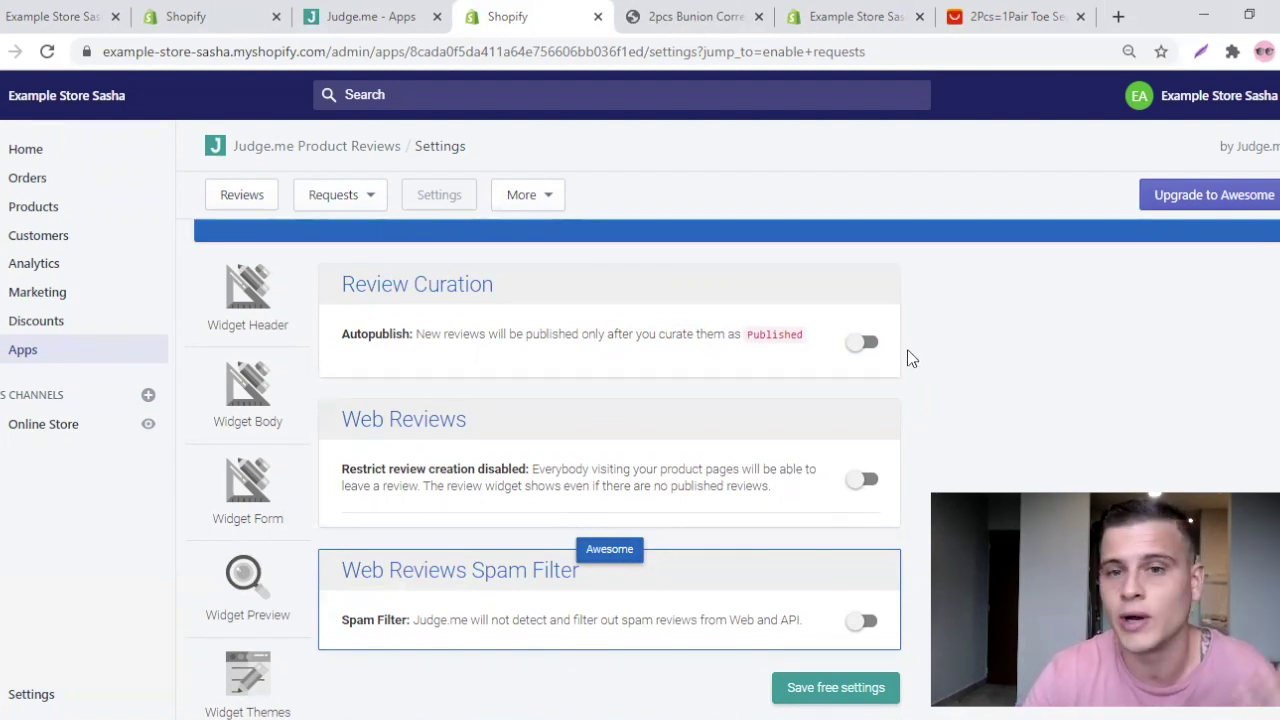
scroll(907, 352, "down", 3)
left_click(830, 418)
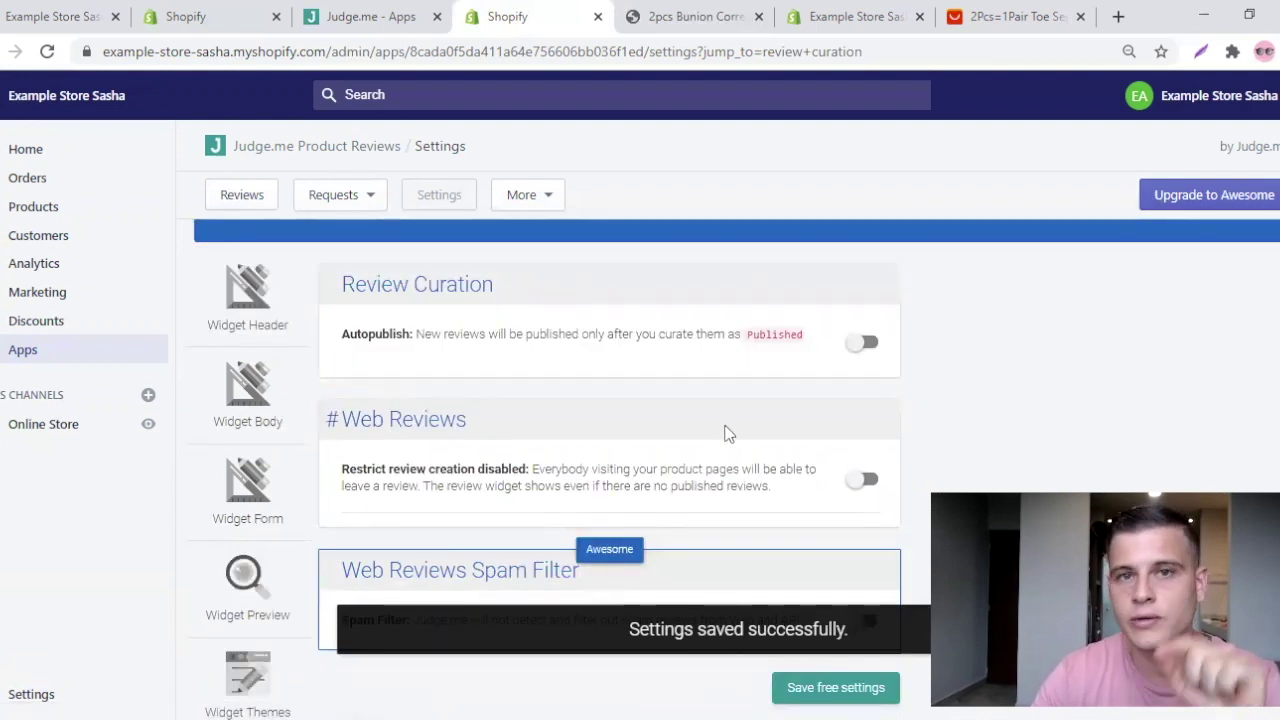
Examine the customer reviews on the 2pcs Bunion Corrector store page, including the one-star "BS" review.
left_click(695, 16)
scroll(377, 425, "down", 2)
scroll(378, 418, "down", 5)
scroll(383, 417, "up", 6)
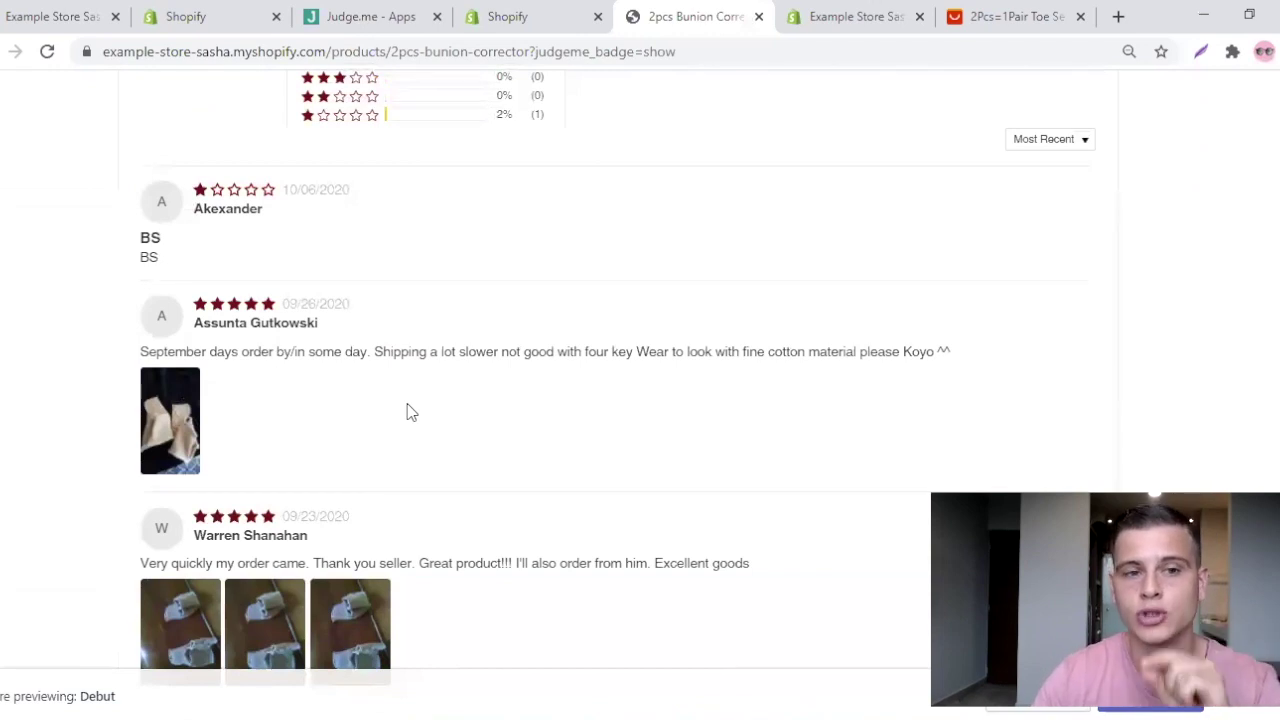
Open the Judge.me list of all reviews and set it to show 50 reviews per page.
left_click(515, 30)
scroll(442, 353, "up", 2)
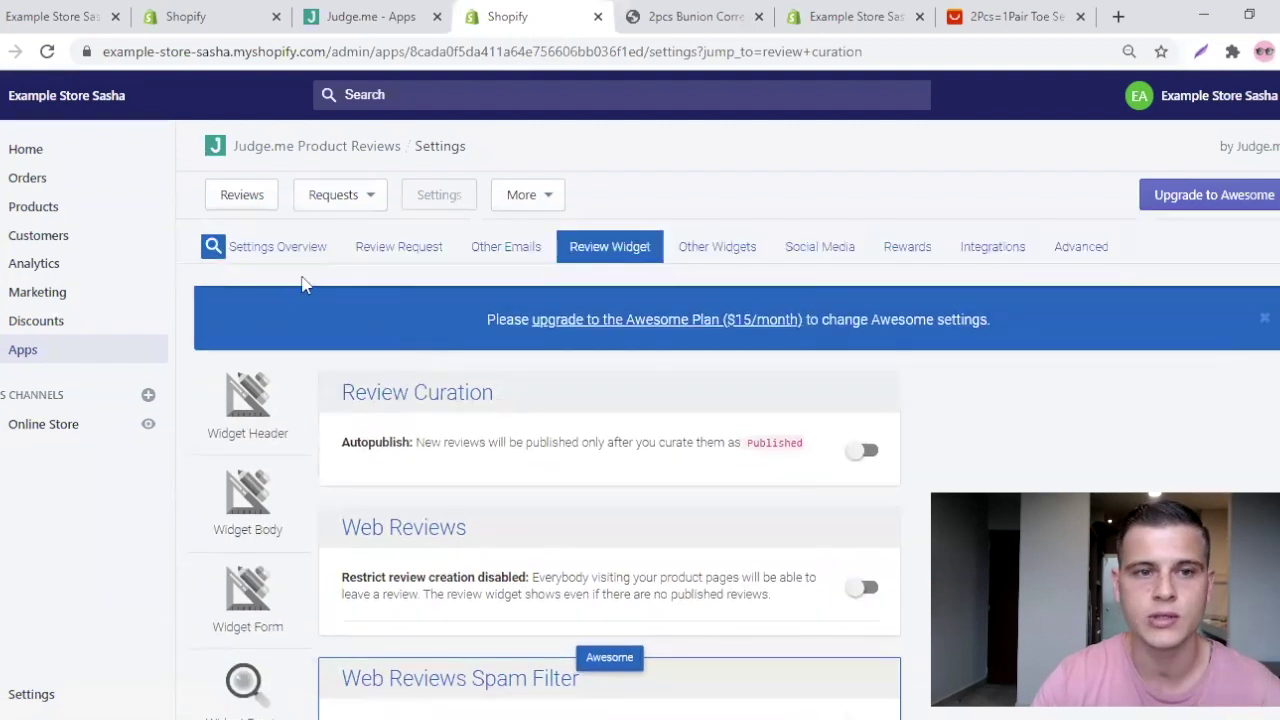
left_click(237, 203)
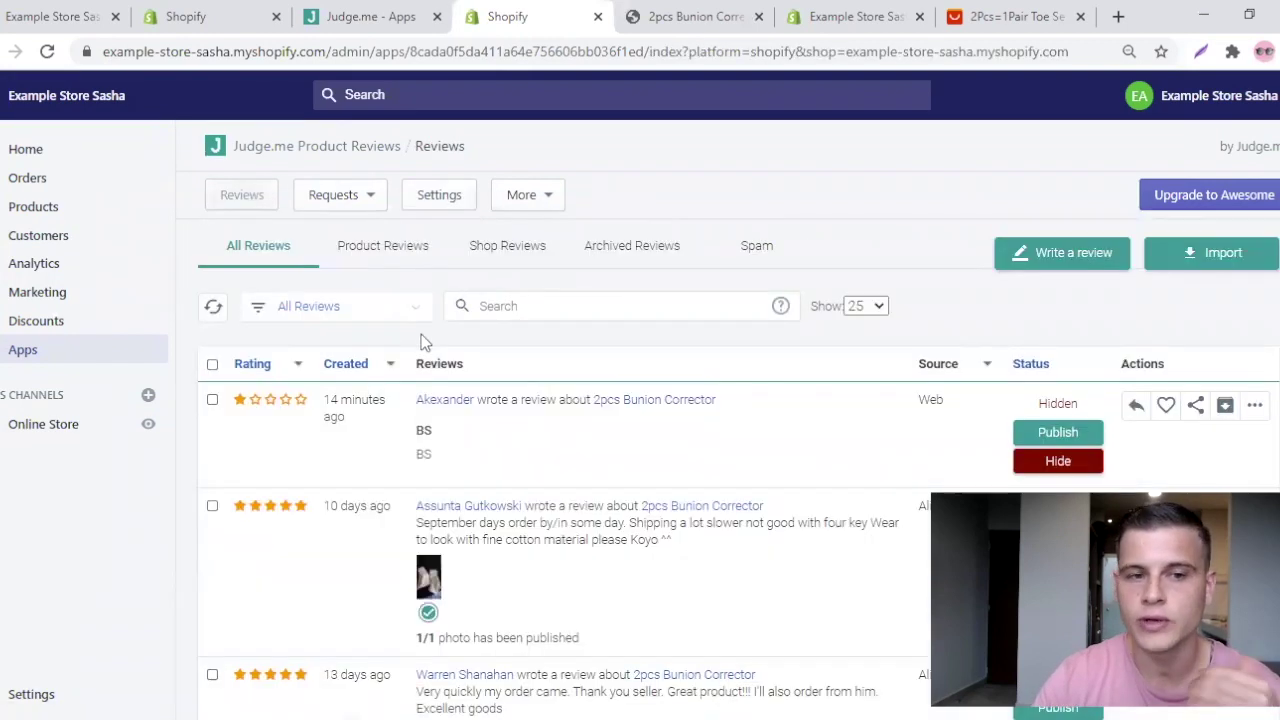
scroll(421, 334, "down", 1)
left_click(212, 266)
scroll(220, 278, "up", 1)
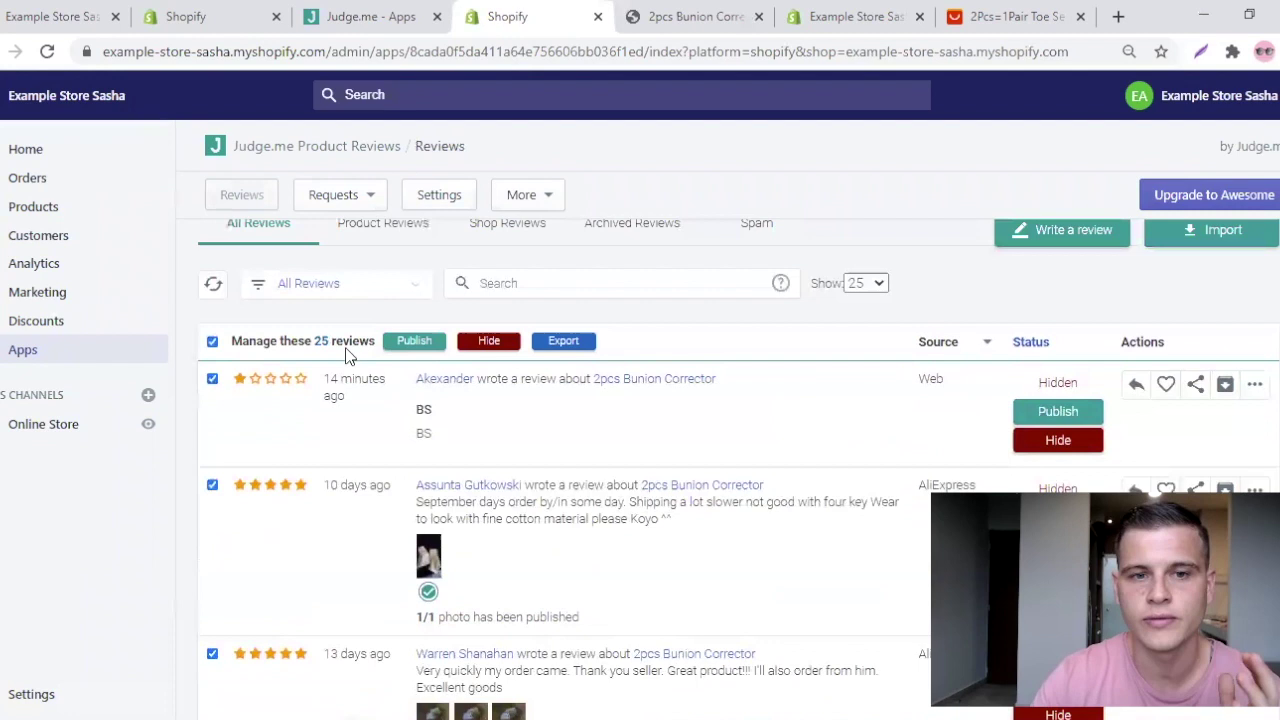
left_click(874, 306)
left_click(860, 340)
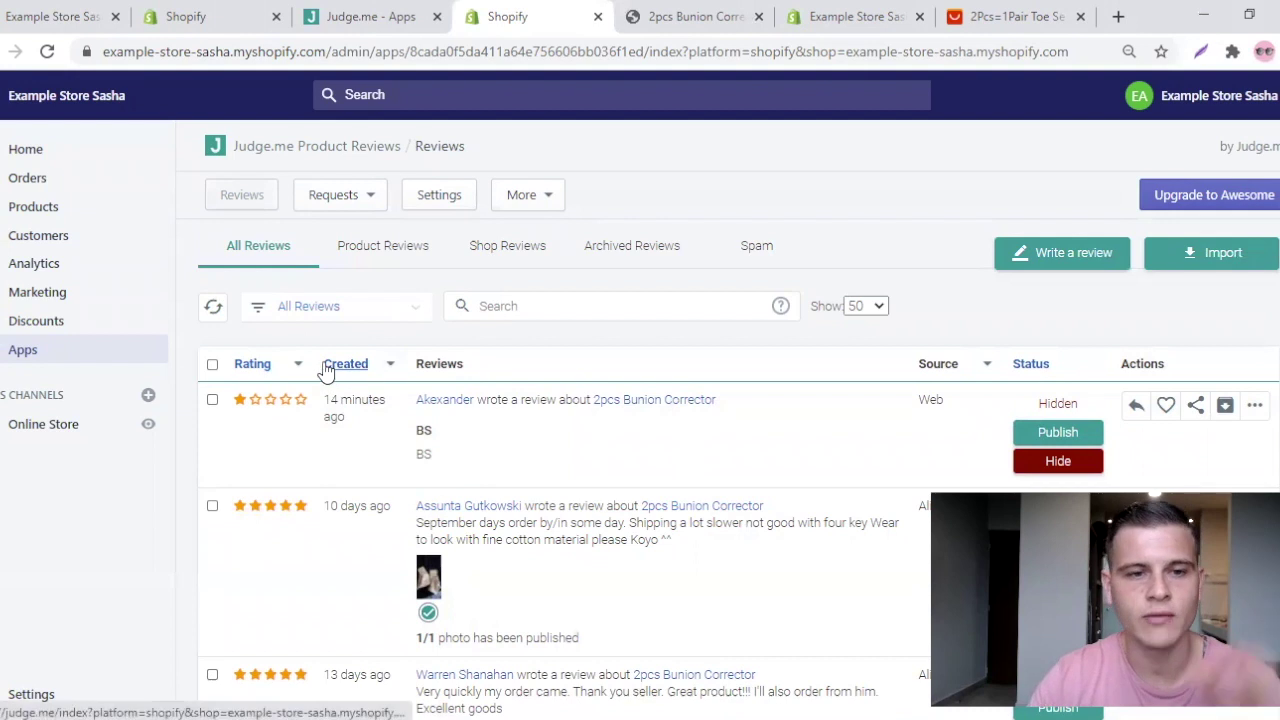
Select all listed reviews except the one-star "BS" review and publish them in bulk.
left_click(212, 364)
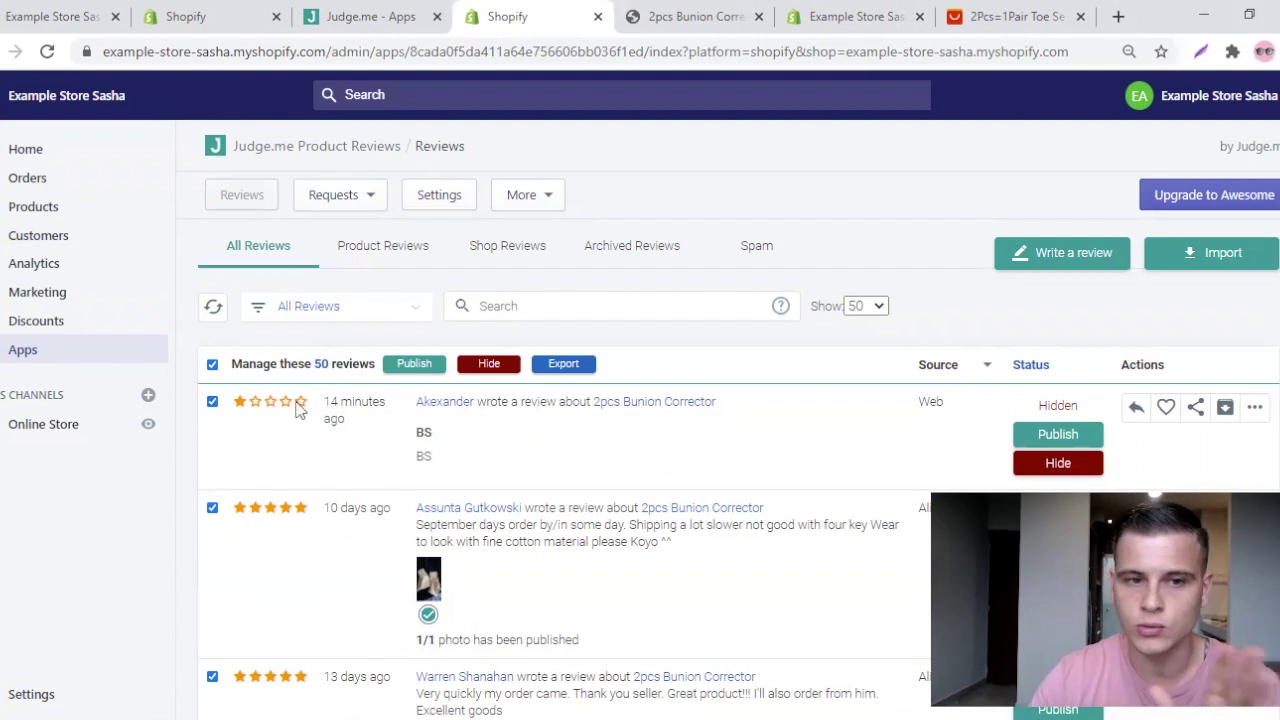
left_click(212, 401)
left_click(408, 372)
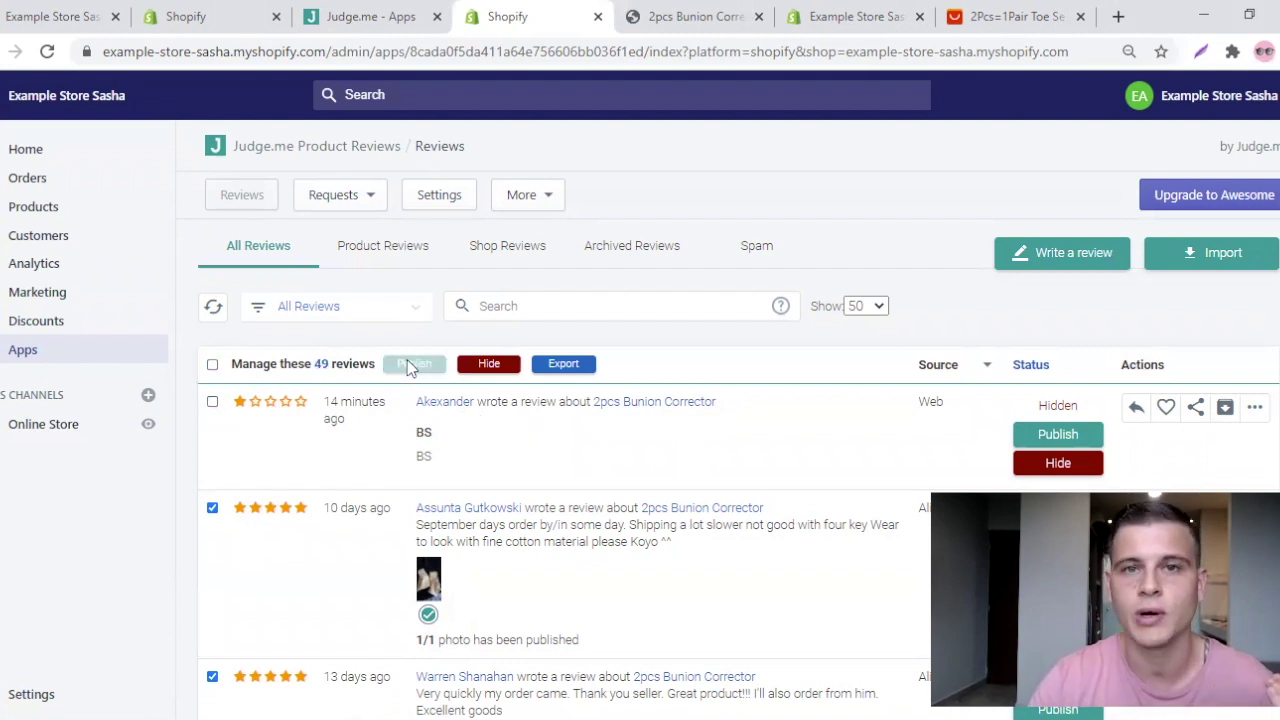